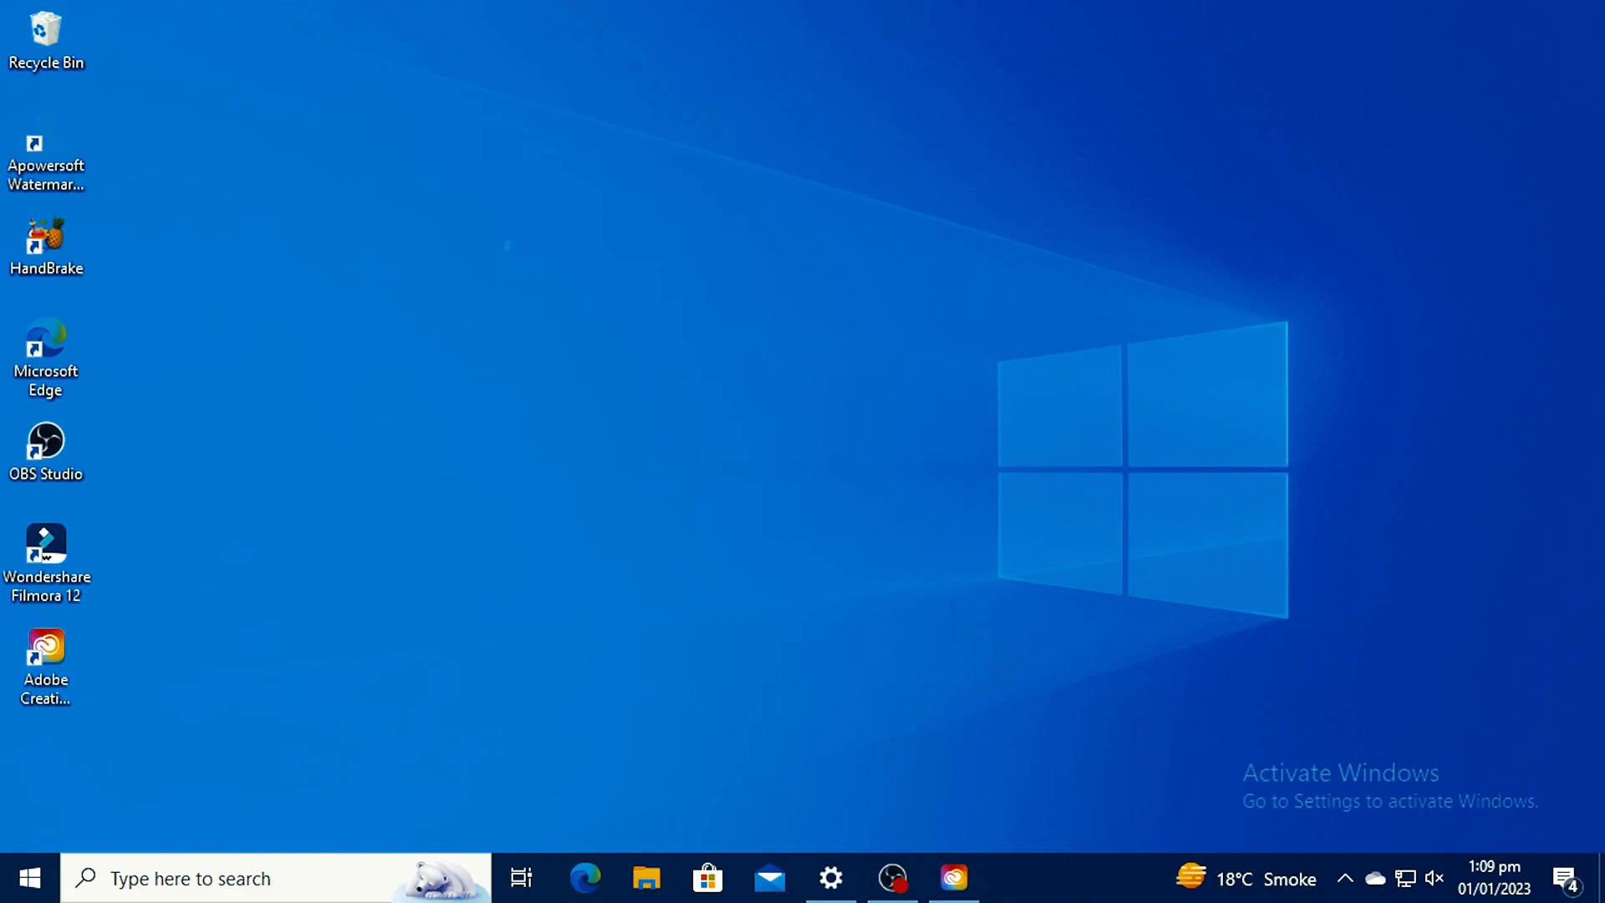
Step: Refresh the desktop and open a blank Notepad document in a maximized window
right_click(516, 246)
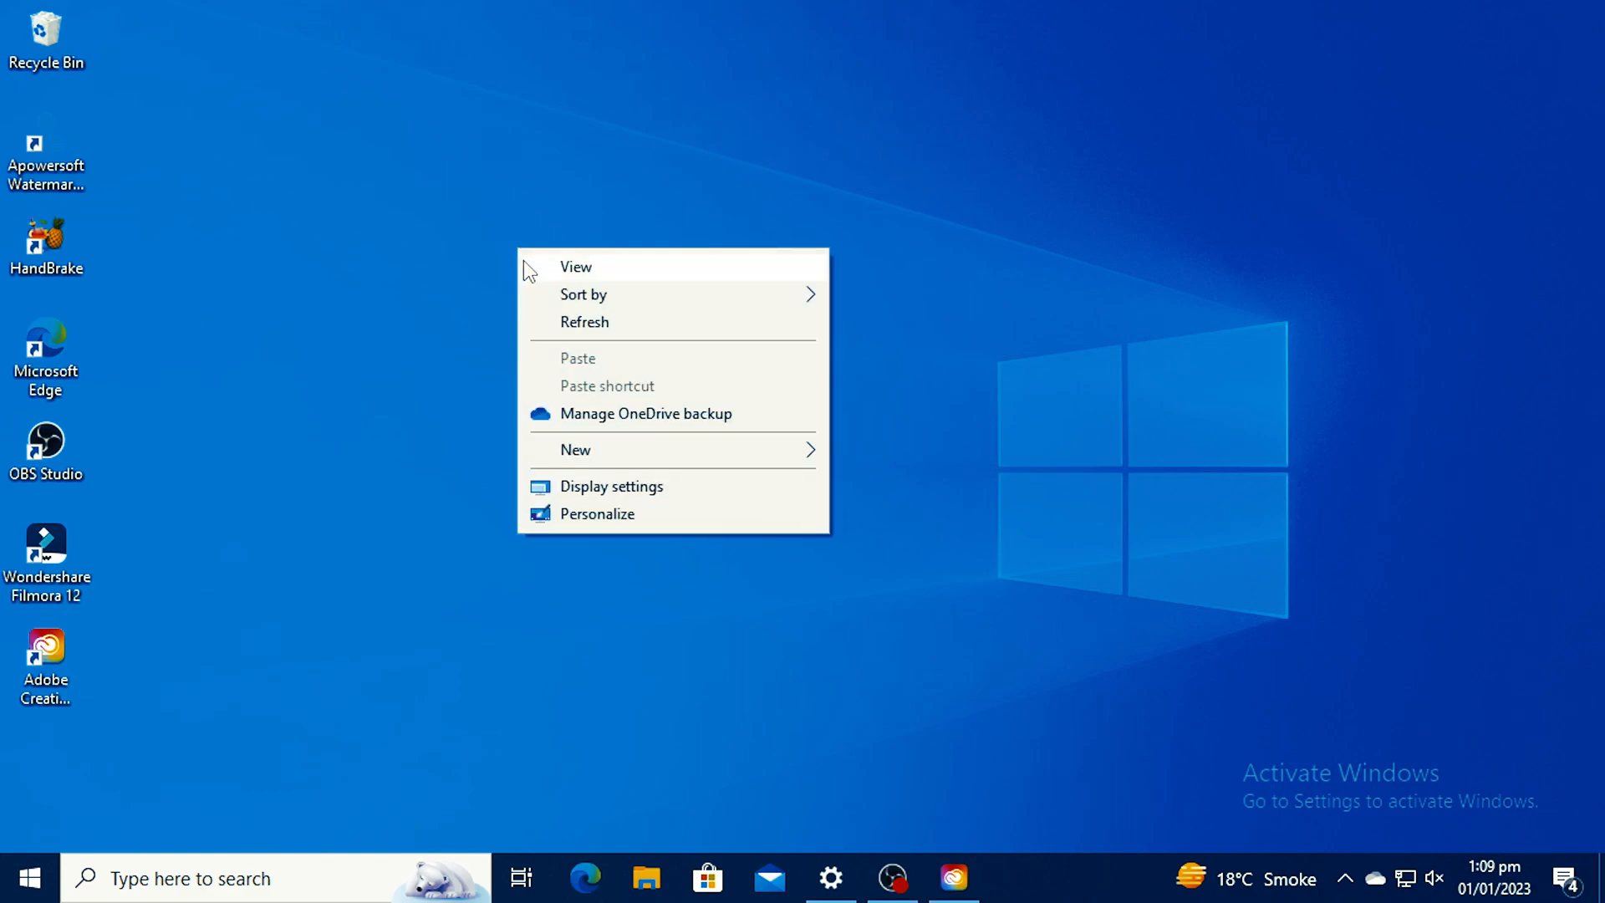
left_click(554, 320)
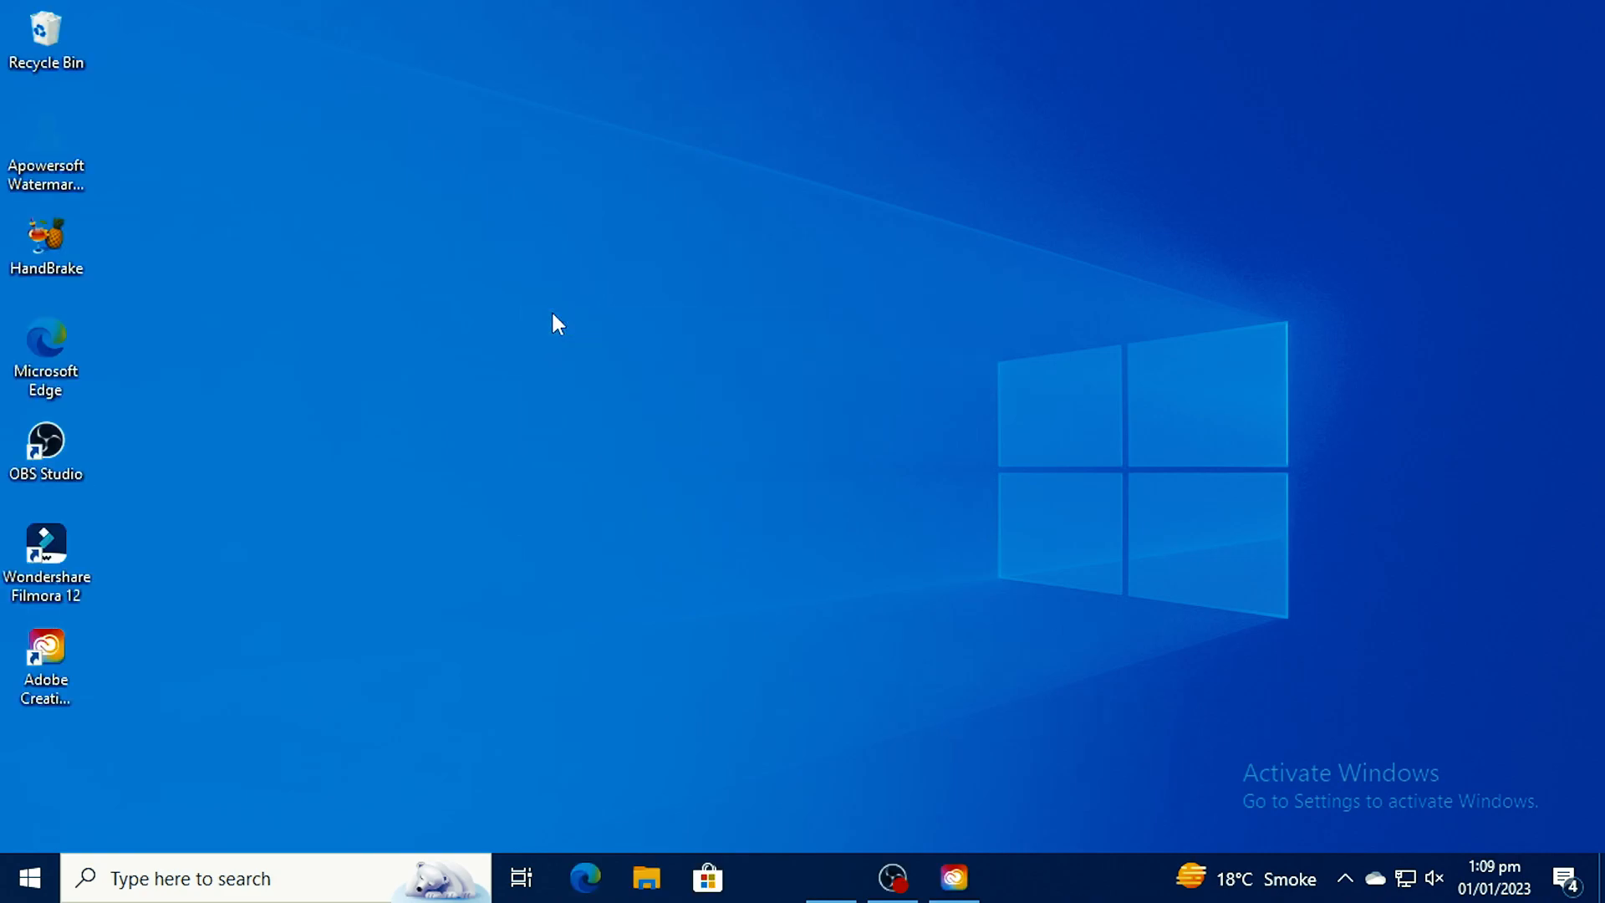
key("super")
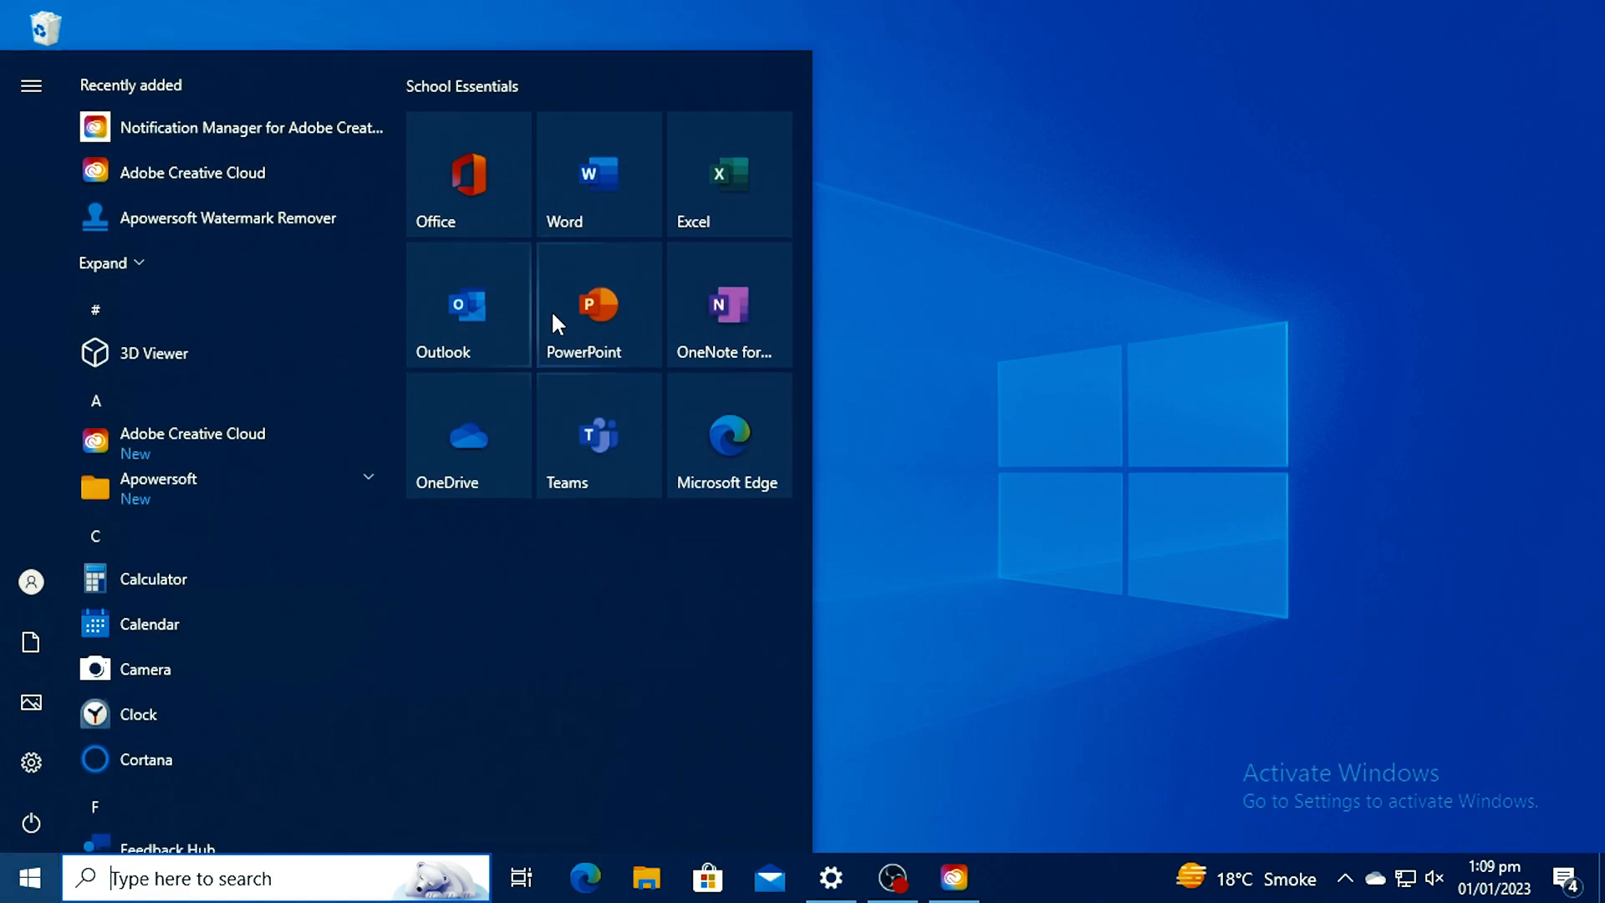
type("note")
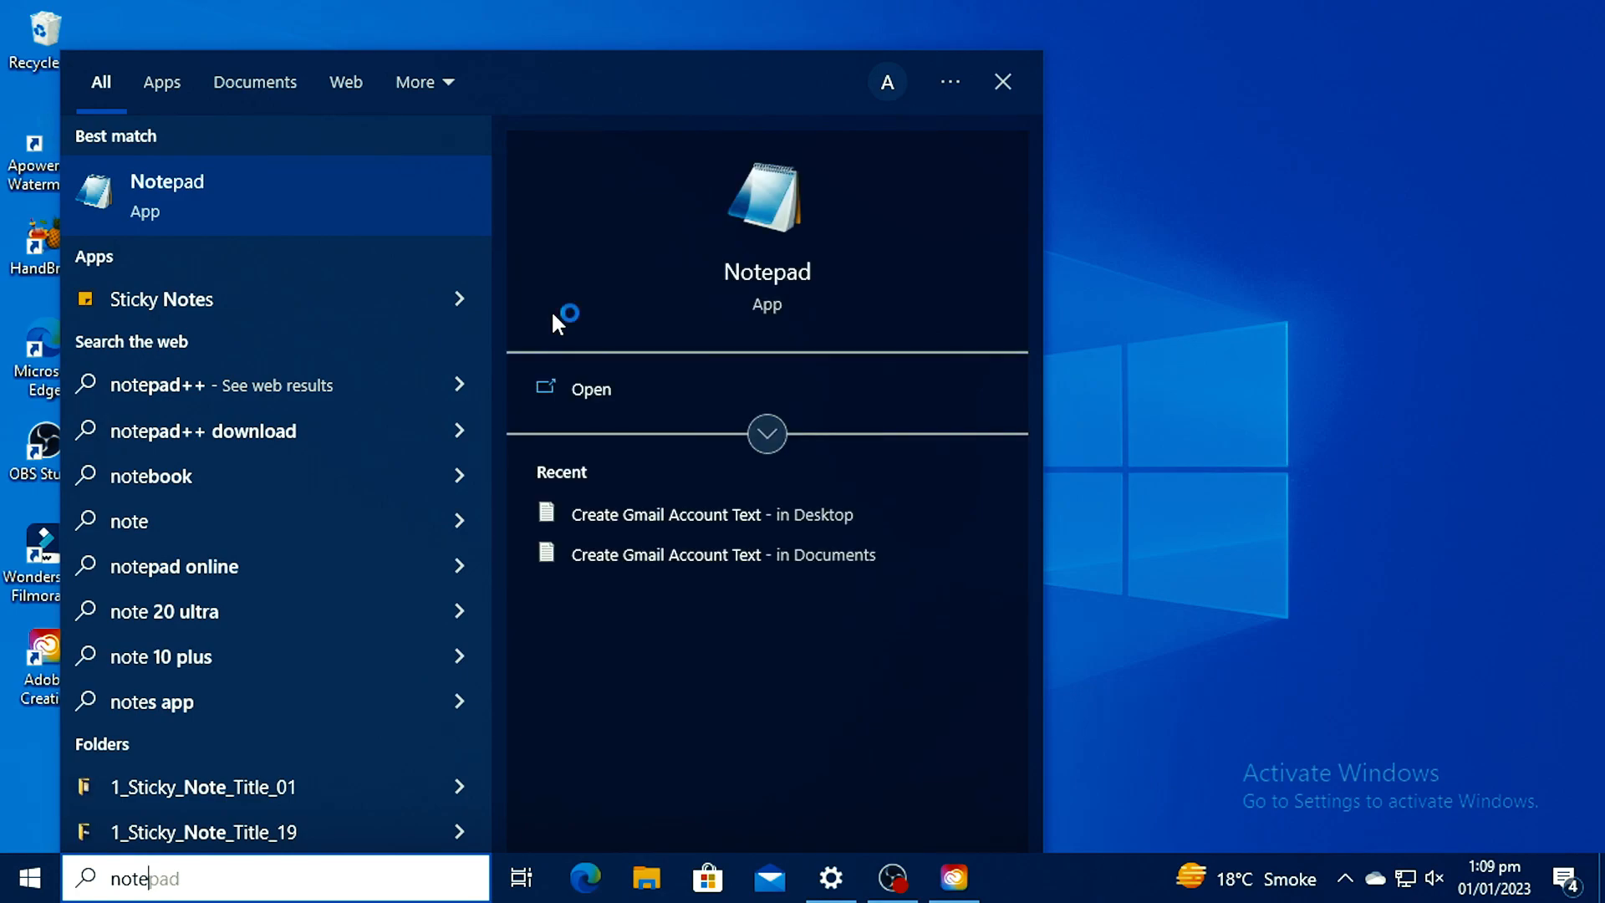
key("Return")
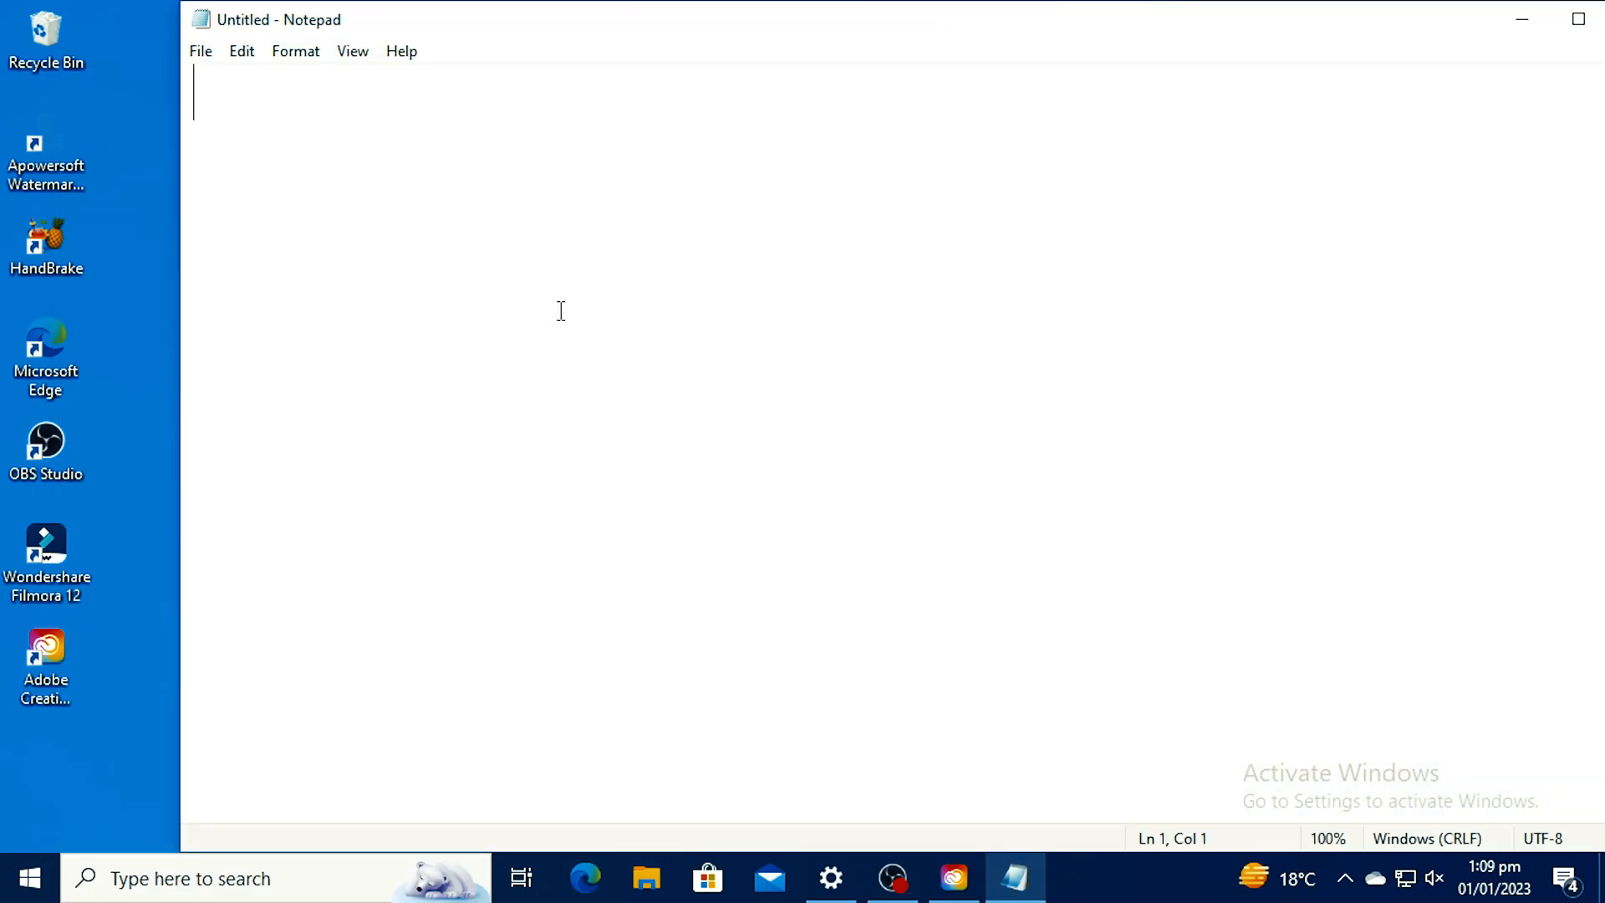
left_click(1570, 26)
Step: Write "Hello Friends! Assalam-o-Alaikum! And Welcome to W3Indoctrination. In this Video, I am going to tell you how to" as the opening
type("Hello F")
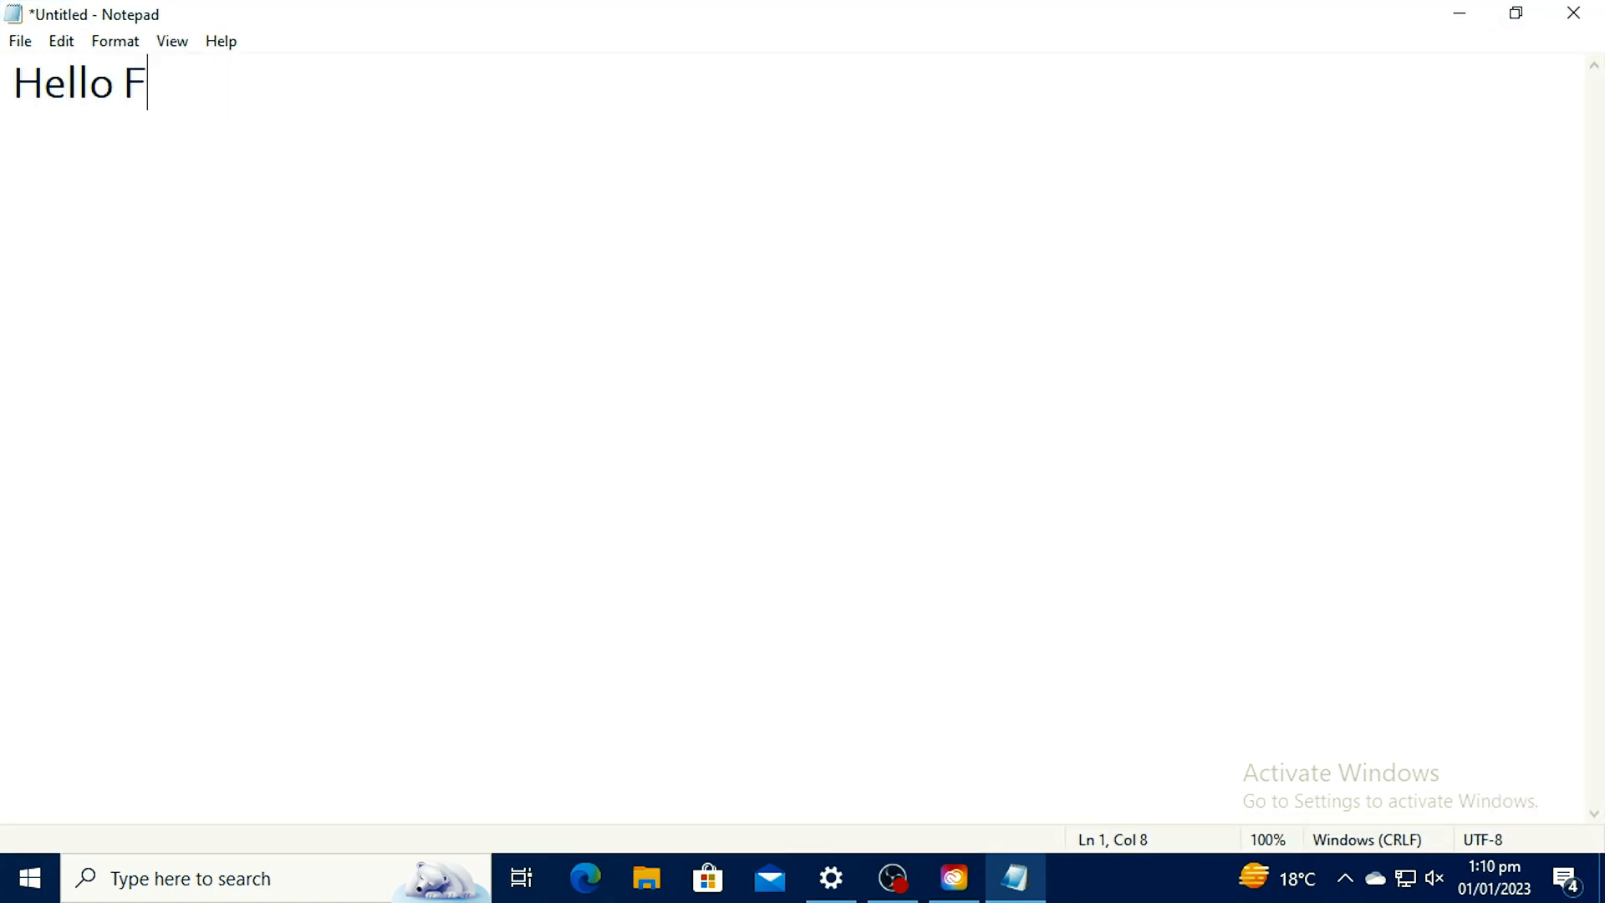
type("riends! Assalam-o-Alaikum! And welco")
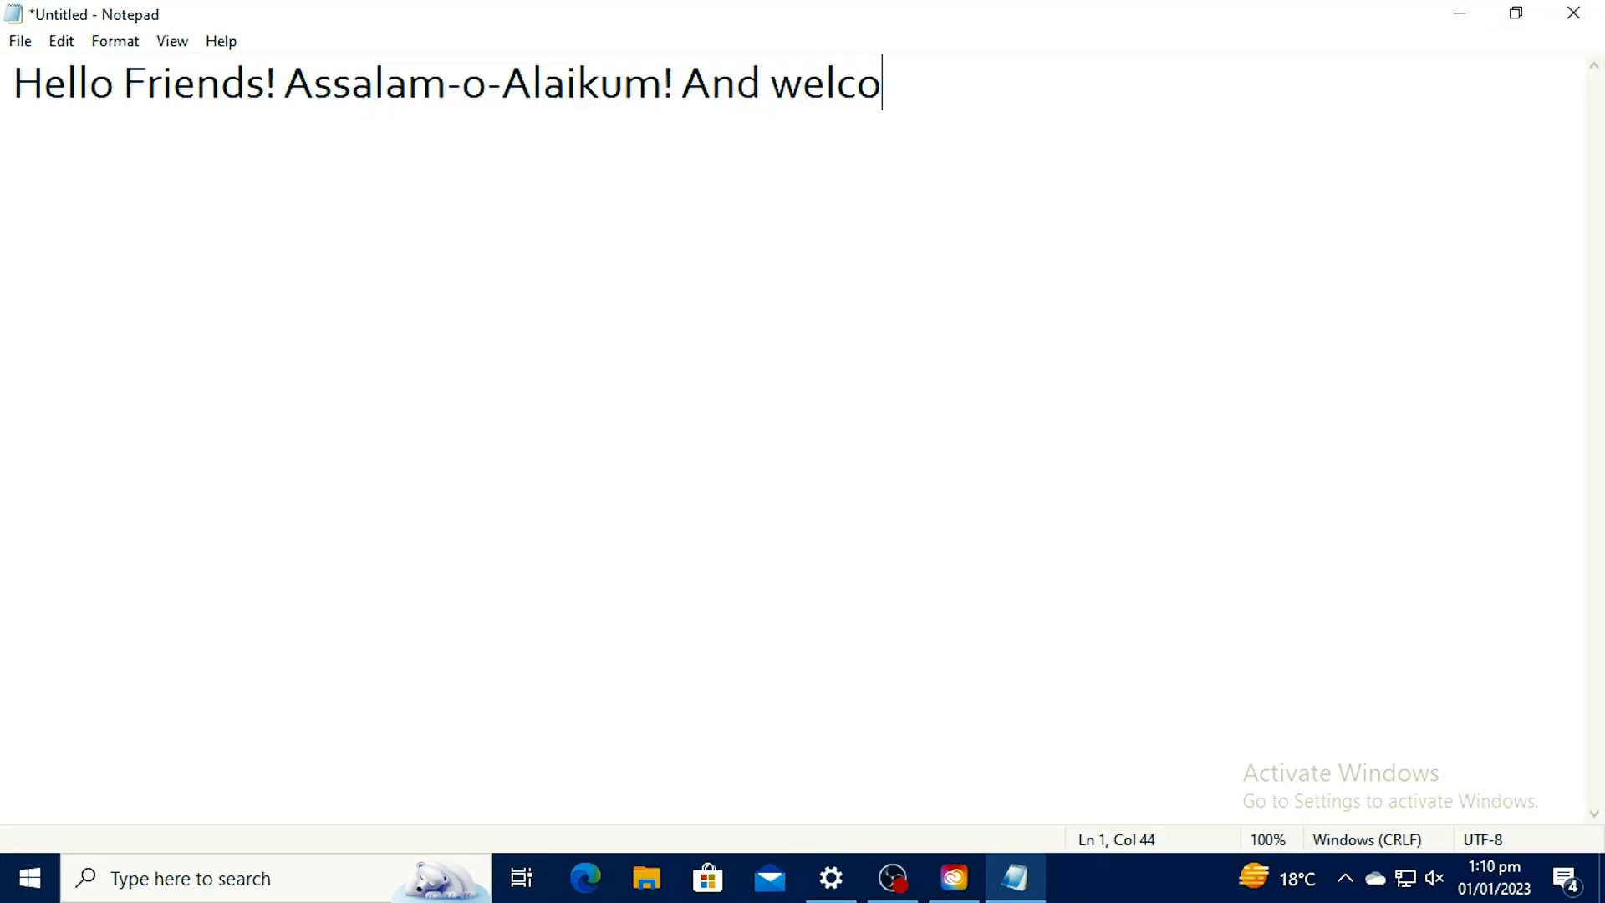
type("me to W3Indoctrination. In this Video")
left_click(800, 84)
key("BackSpace")
type("W")
left_click(1450, 154)
type(", I am going to tell you how to ")
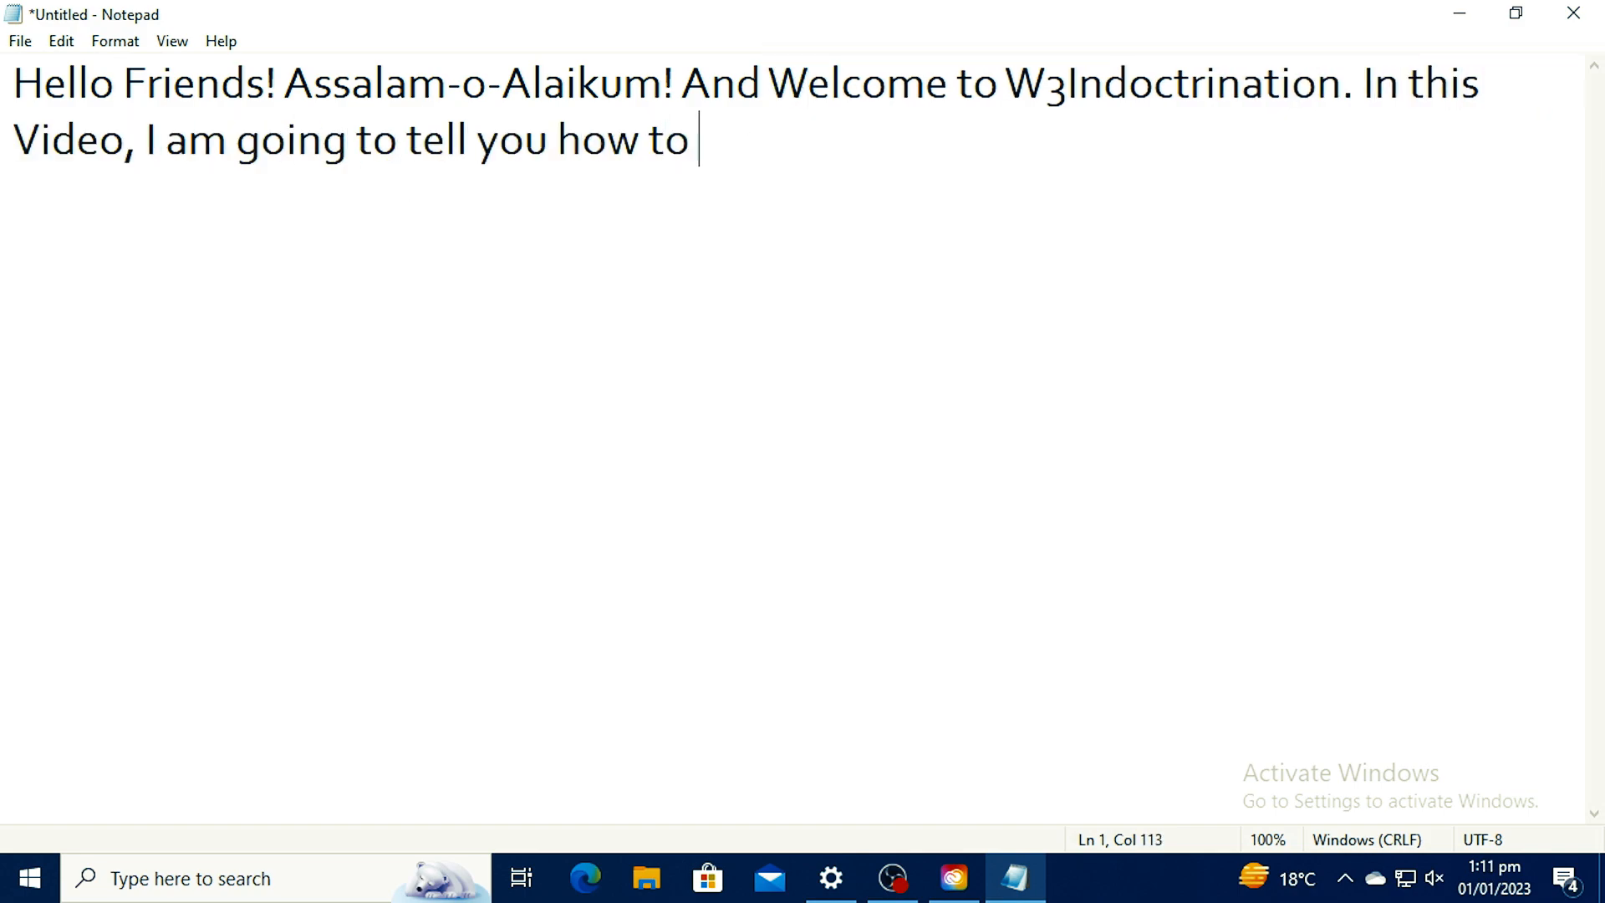
Step: Continue the introduction with "create a Gmail Account. I will create a Gmail Account by using the preinstalled browser in windows which is "Microsoft Edge"."
type("create a Gmail Account. I will create a Gmail Account by us")
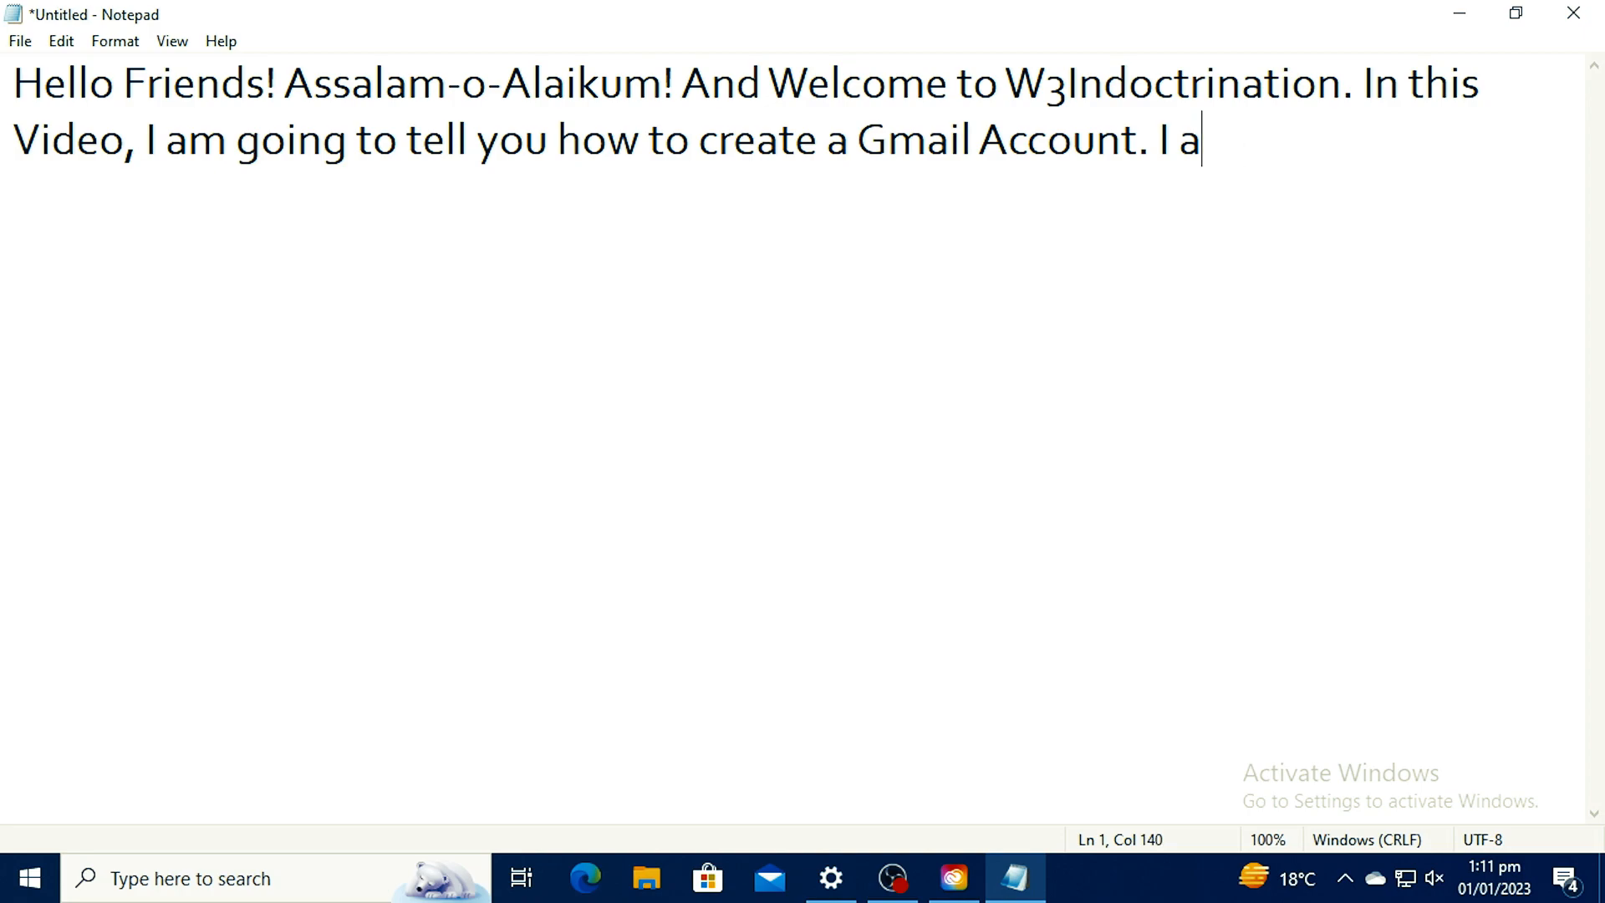
type("ing the pr")
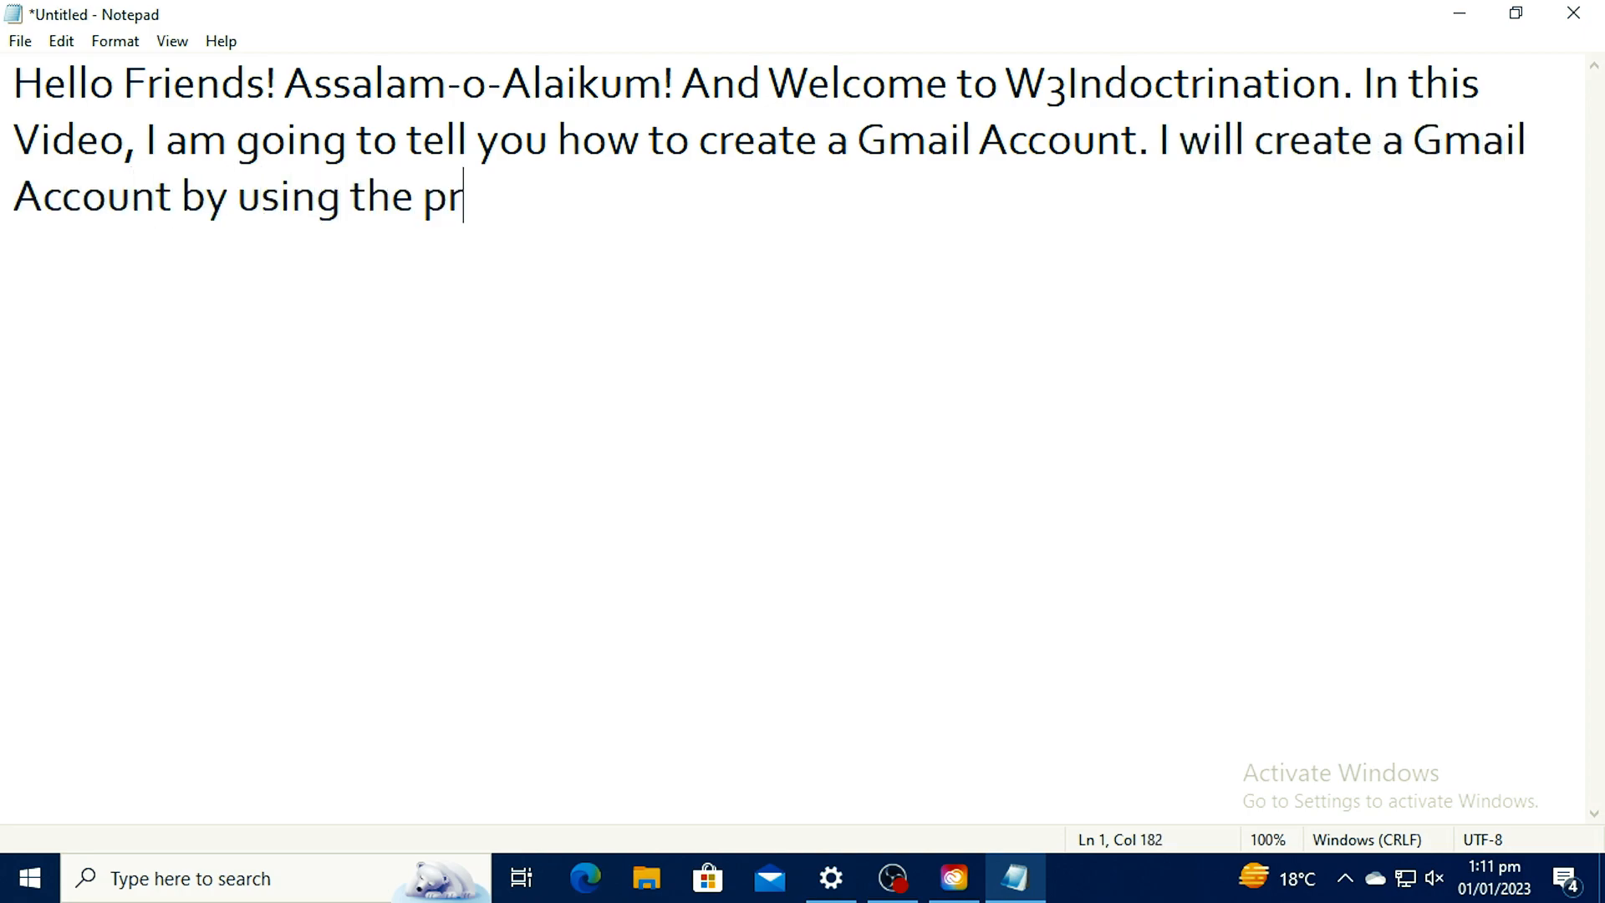
type("einstalled browser in windows")
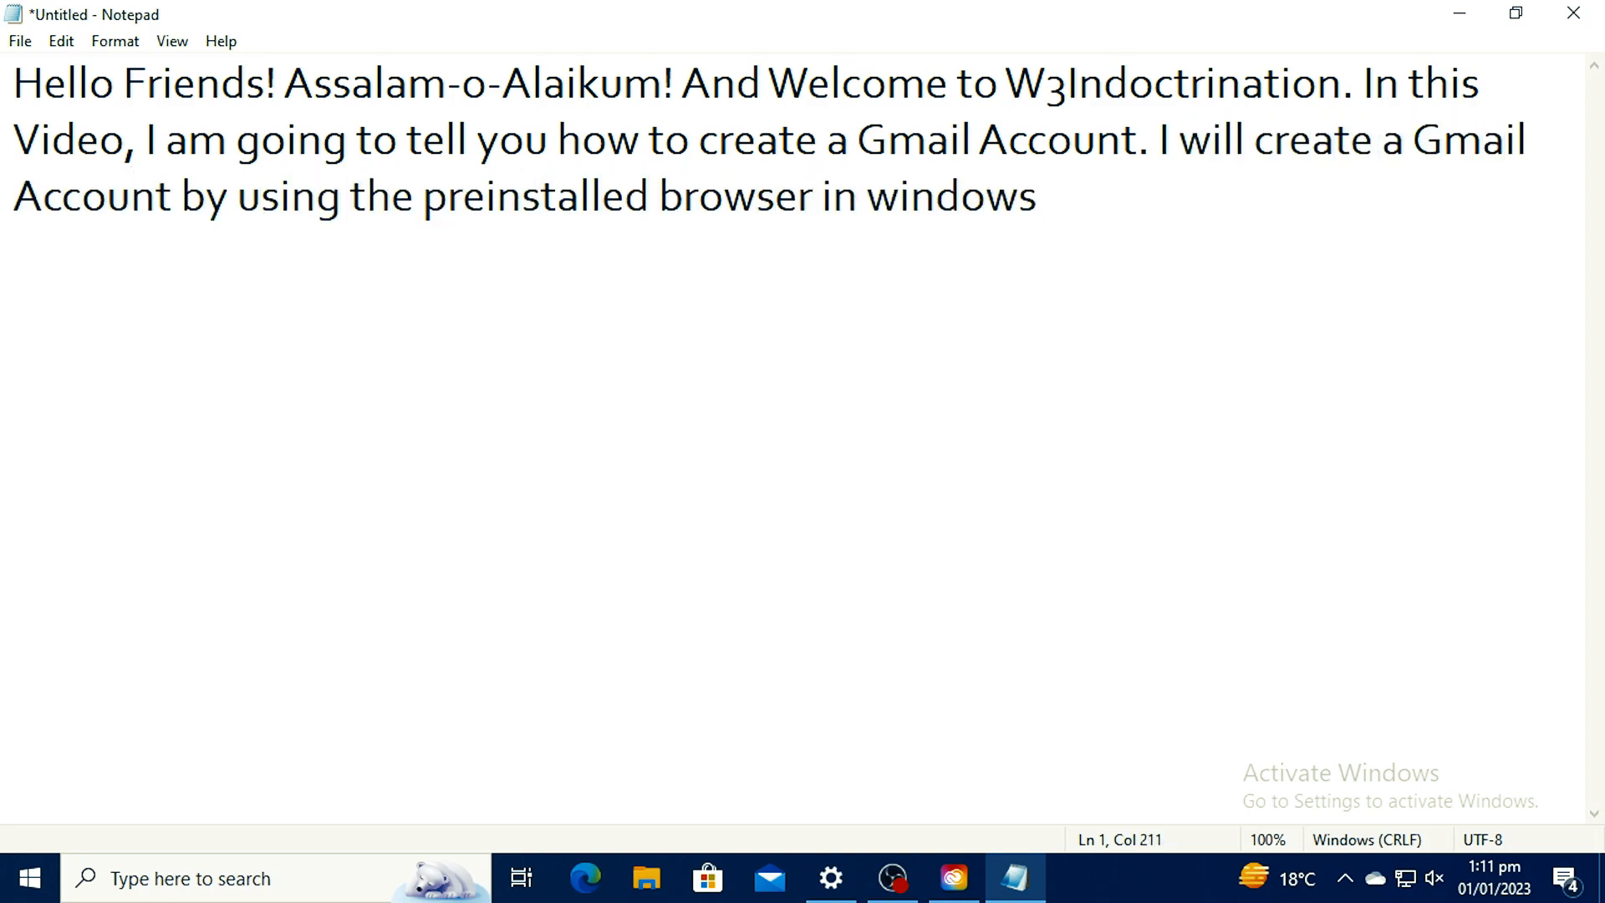
type(" which is \"Microsoft Edge\".")
Step: Below the introduction, add the heading "Steps:-" and the item "1. Open up the browser and search for "create Gmail Account"."
key("Return")
key("Return")
type("Steps:-  1.  Open up the browser and search for \"create\"")
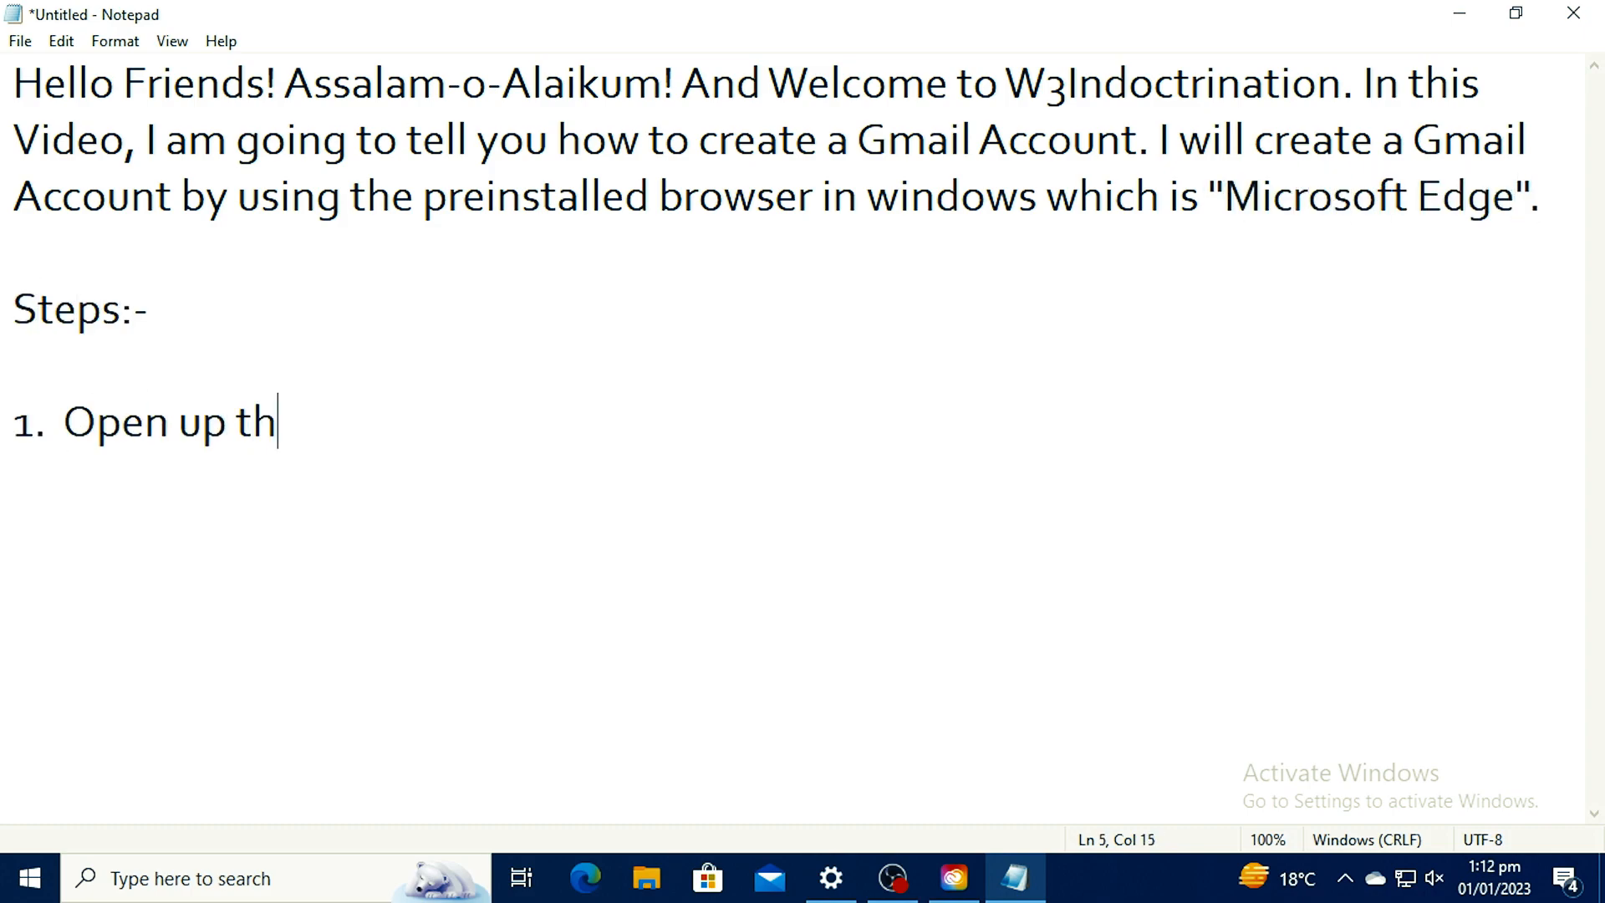
key("Left")
type("Gmail Account")
key("Right")
type(".")
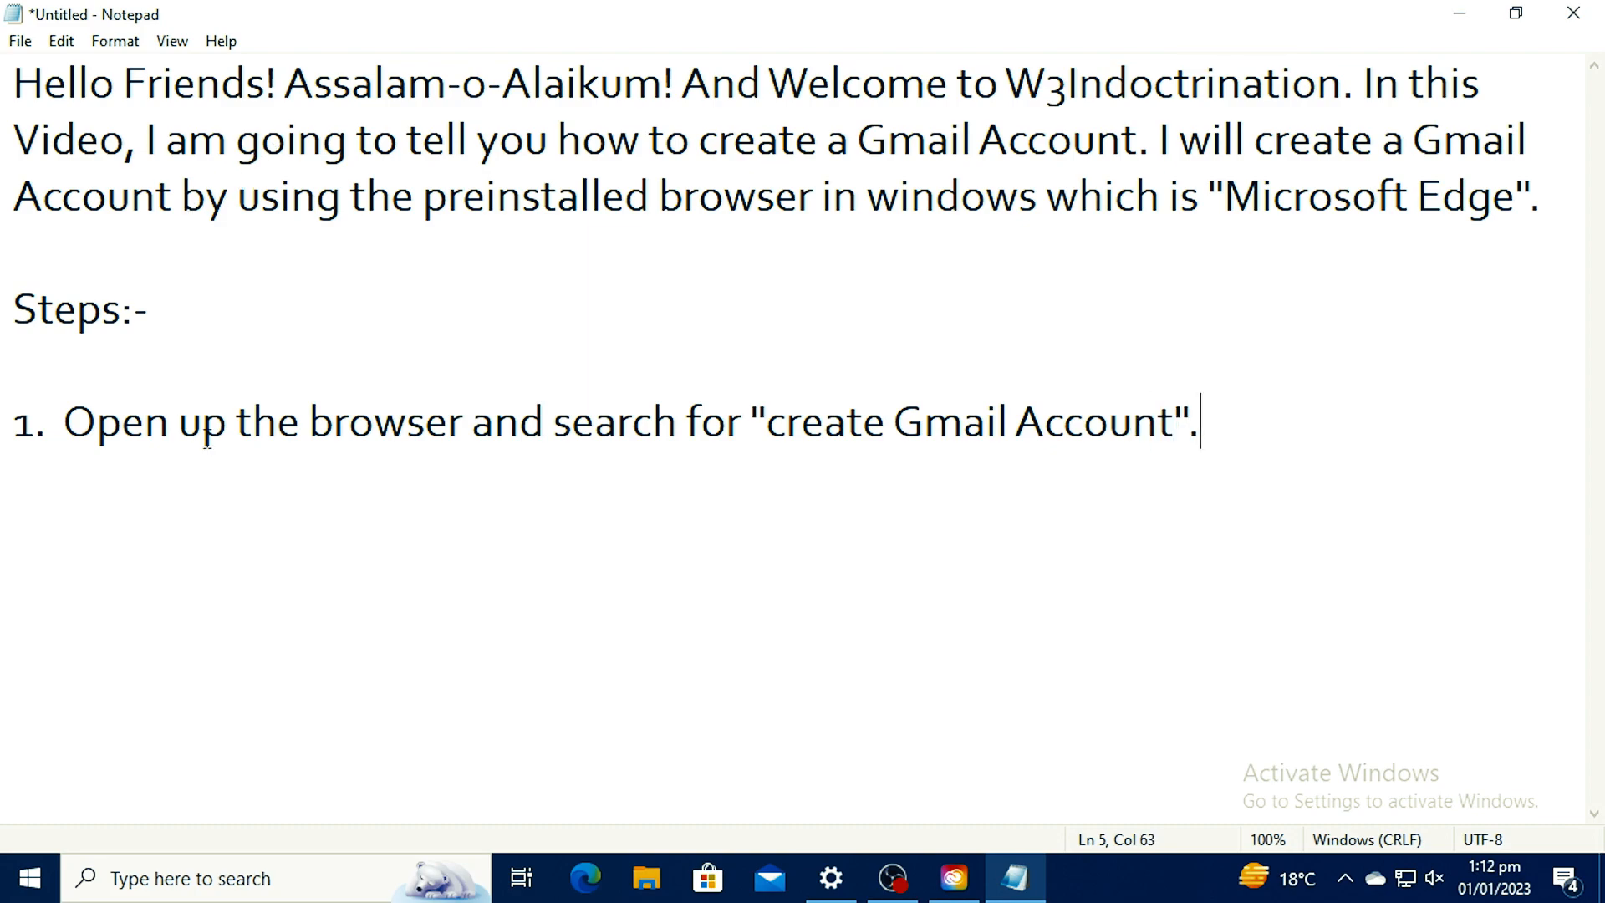
Step: Switch to Microsoft Edge and search the web for "create Gmail Account"
left_click(569, 862)
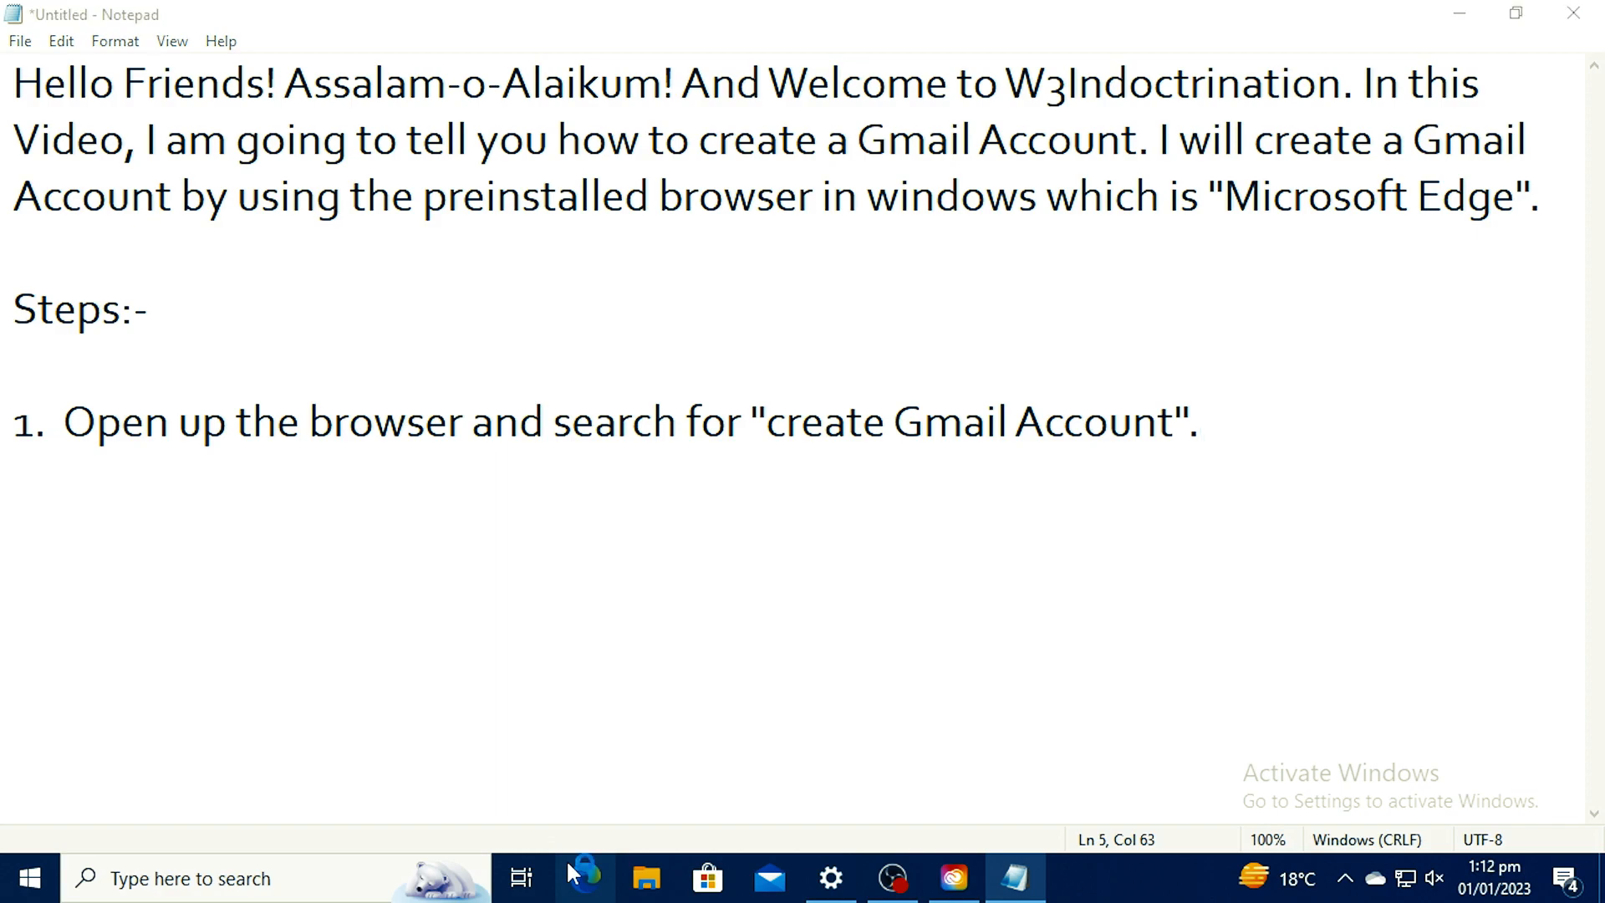
type("c")
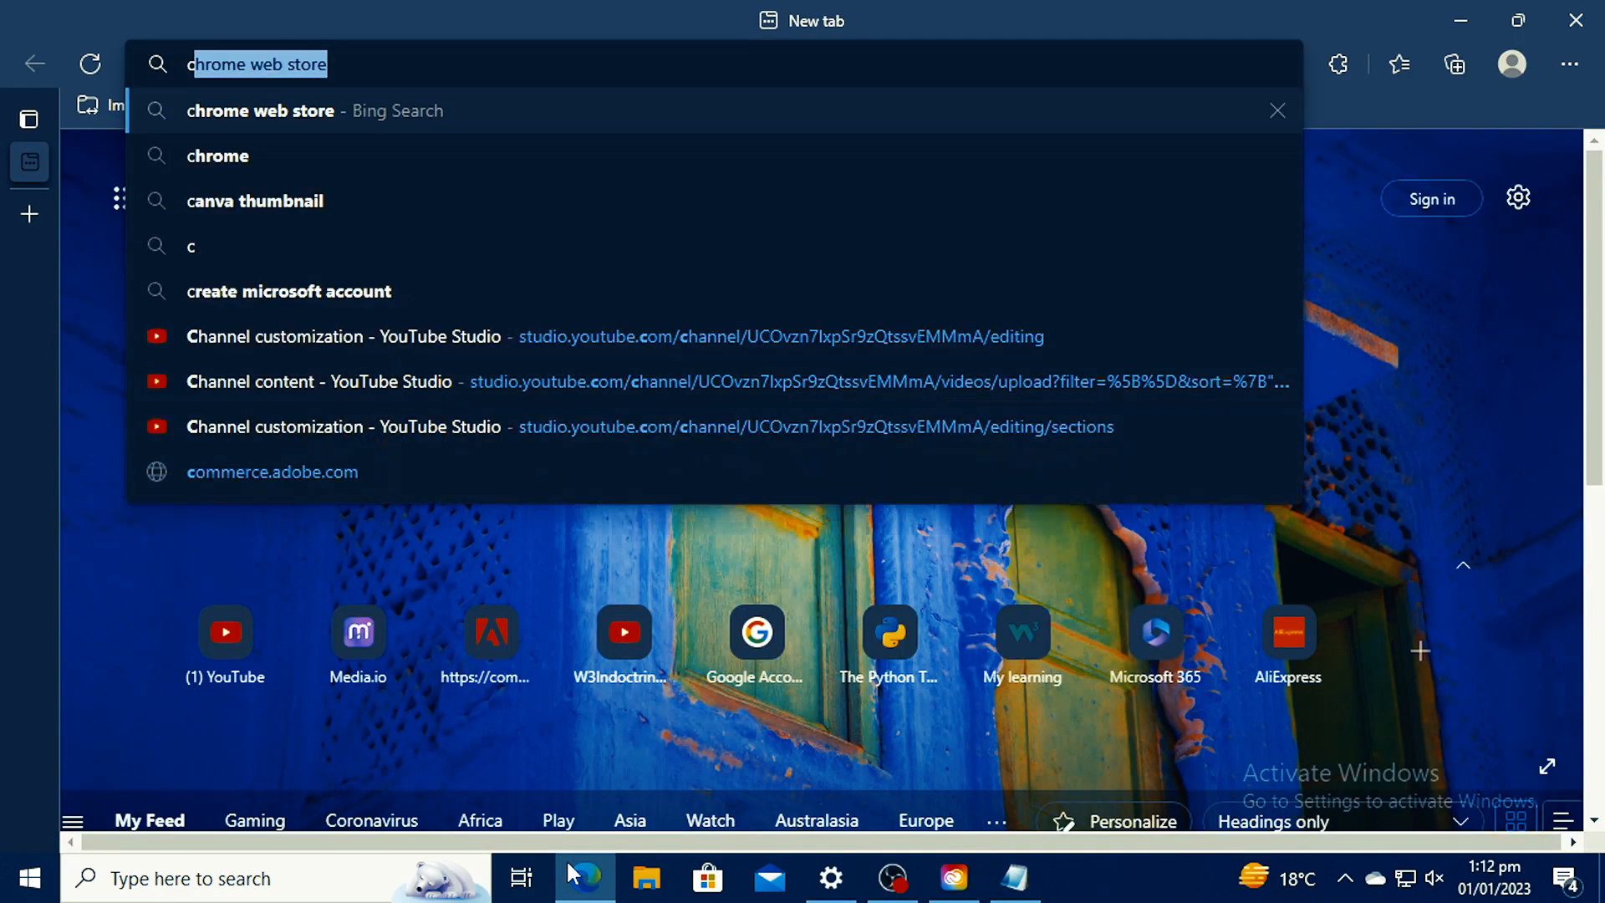
type("reate Gmail Account")
key("Return")
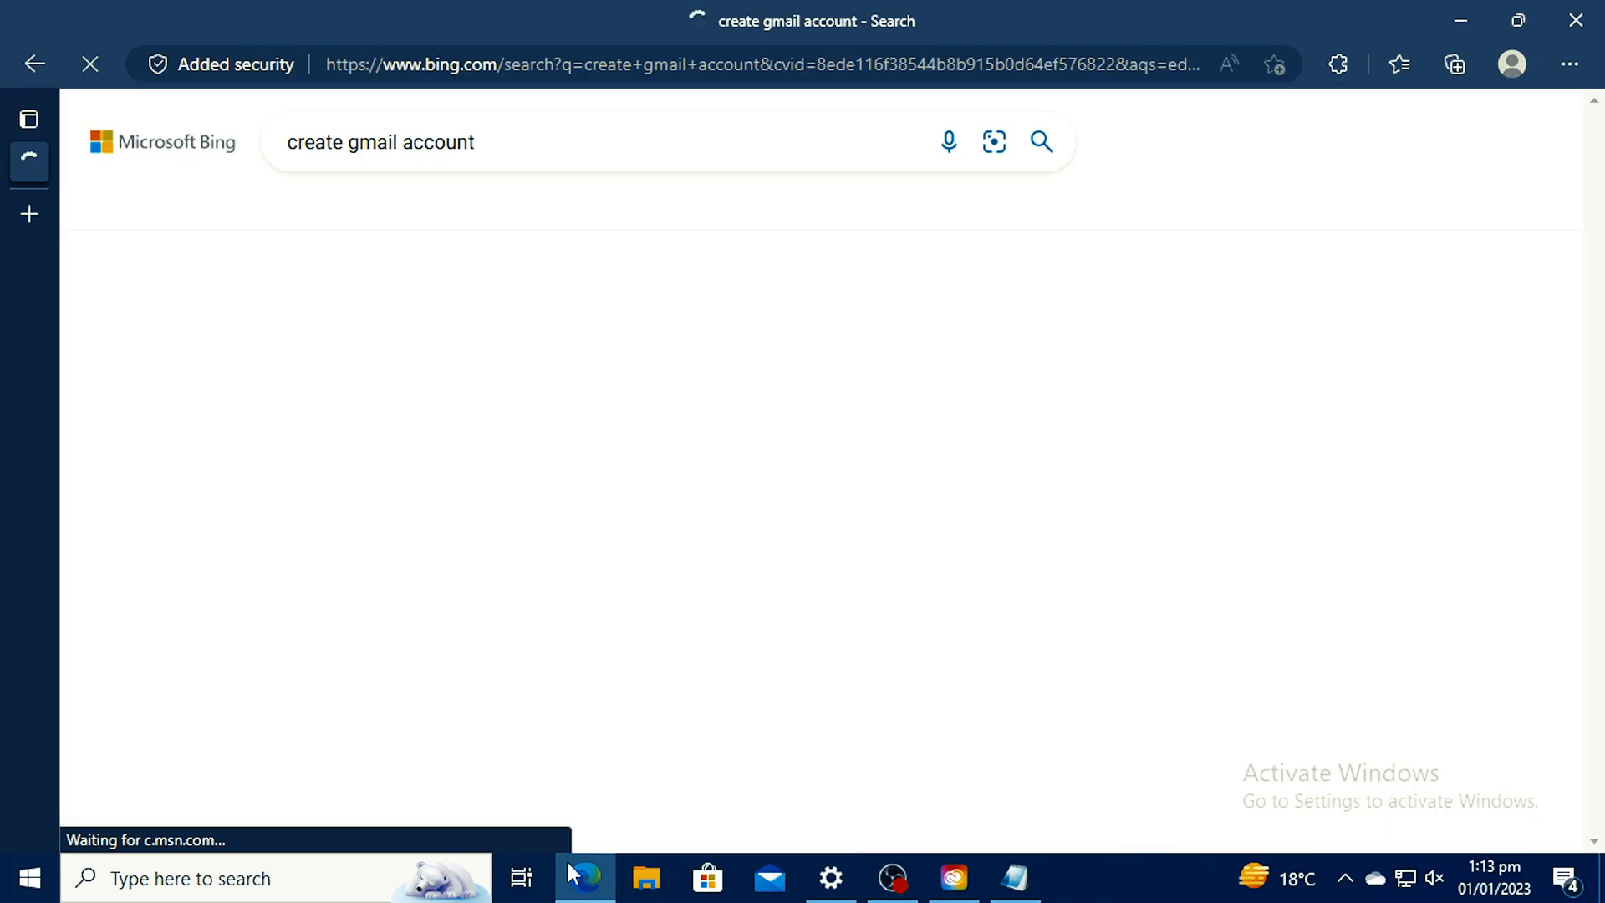
Step: Return to the Notepad document and add the item "2. Click on the first link." below step 1
key("alt+Tab")
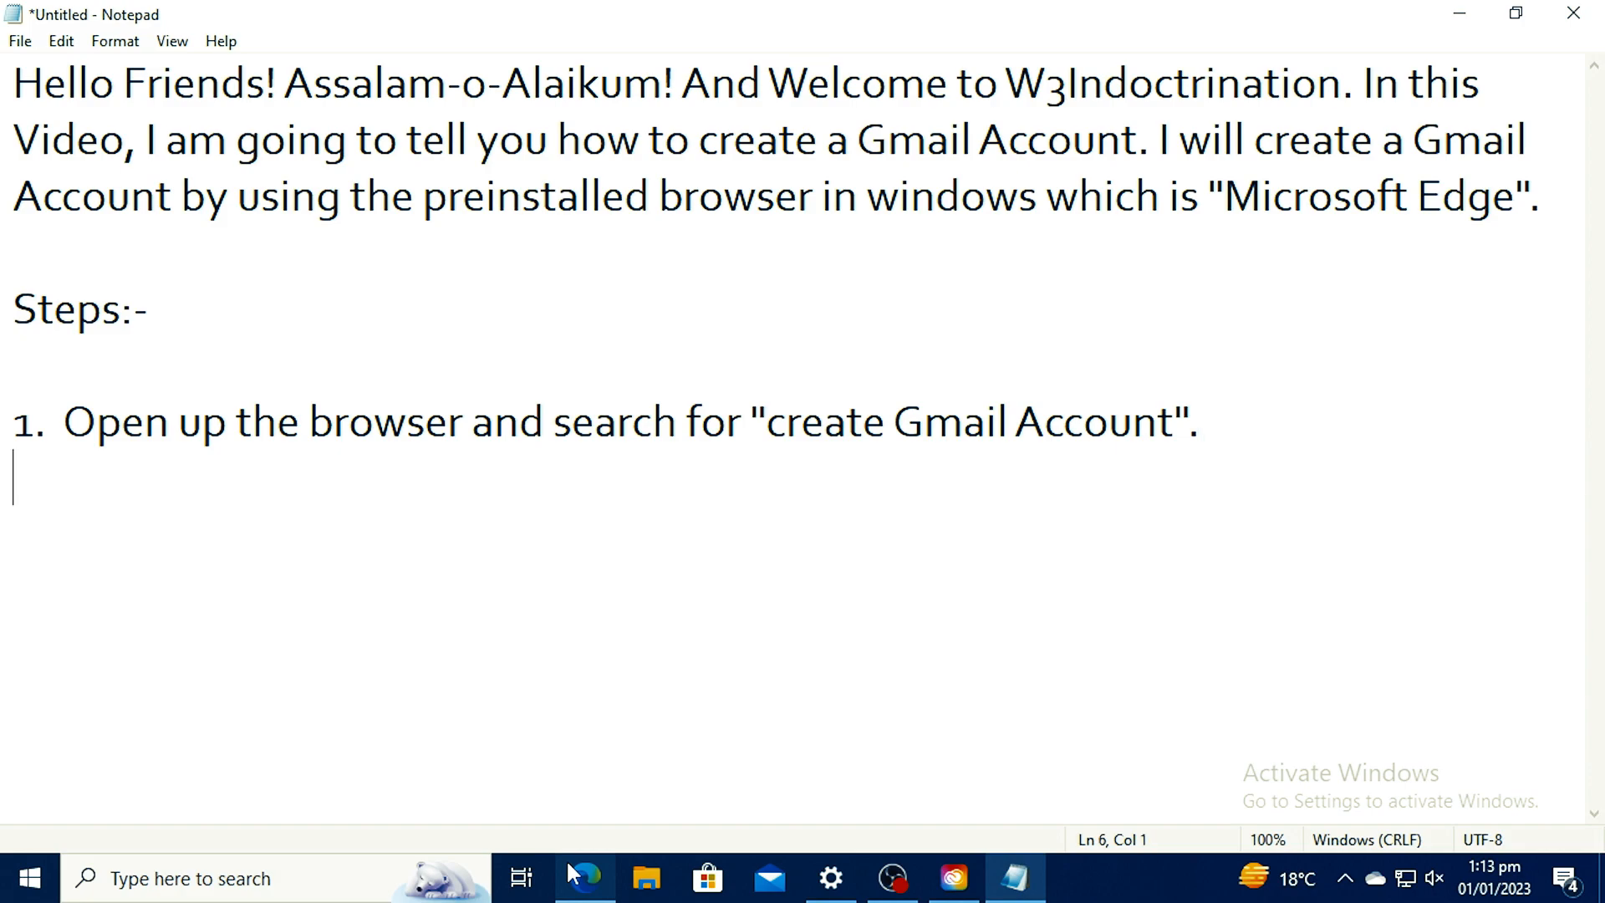
type("Click on thw")
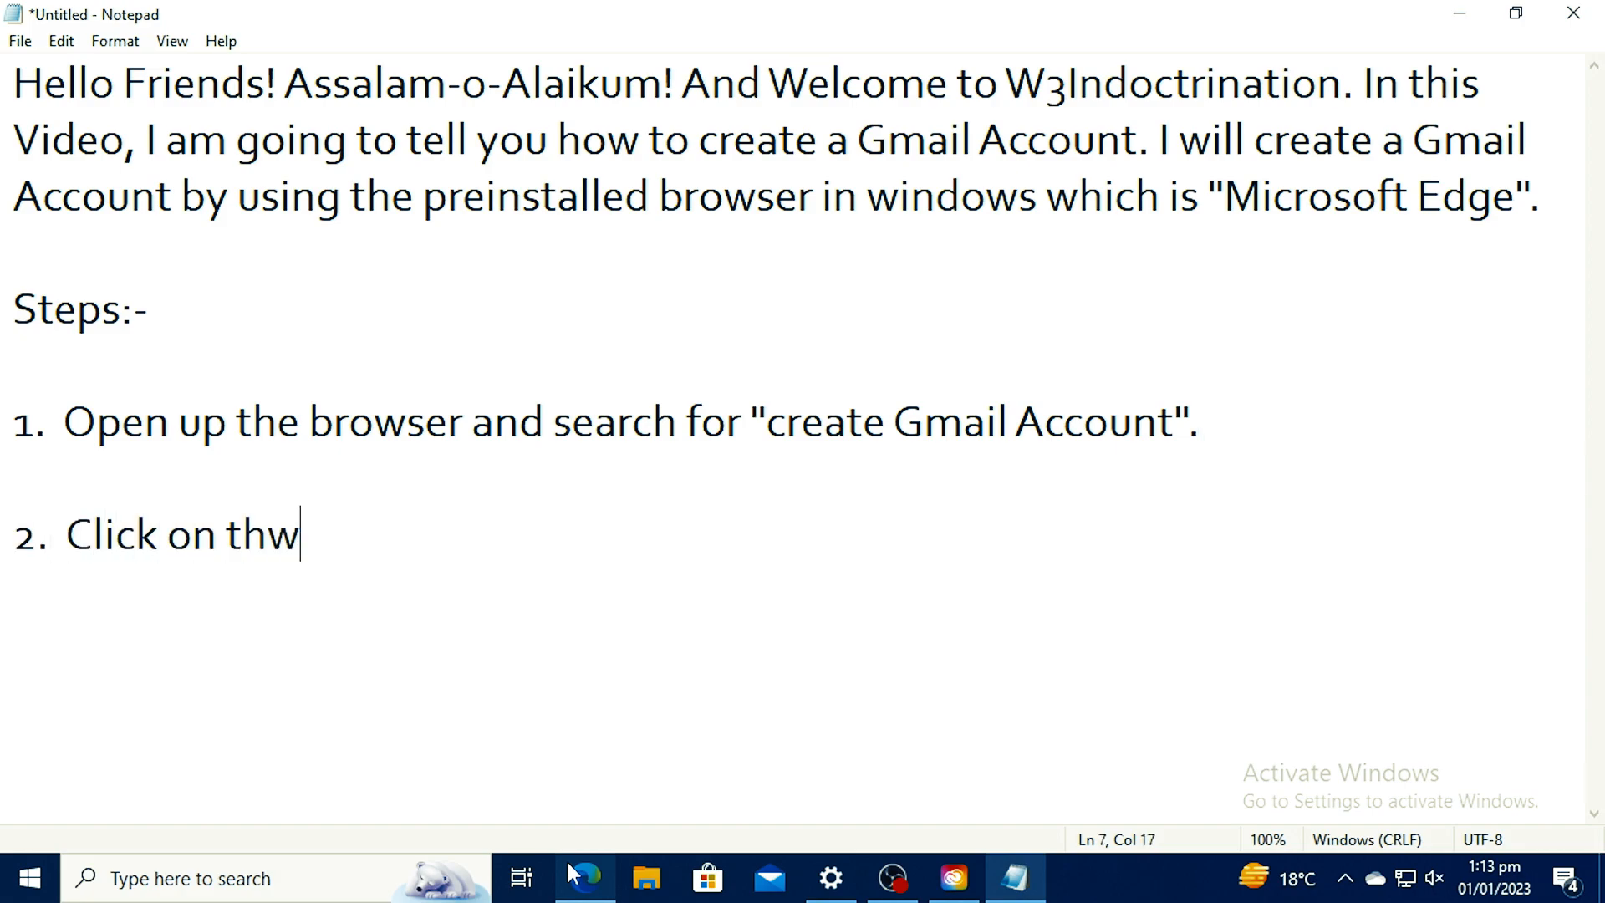
key("BackSpace")
type("e first link.")
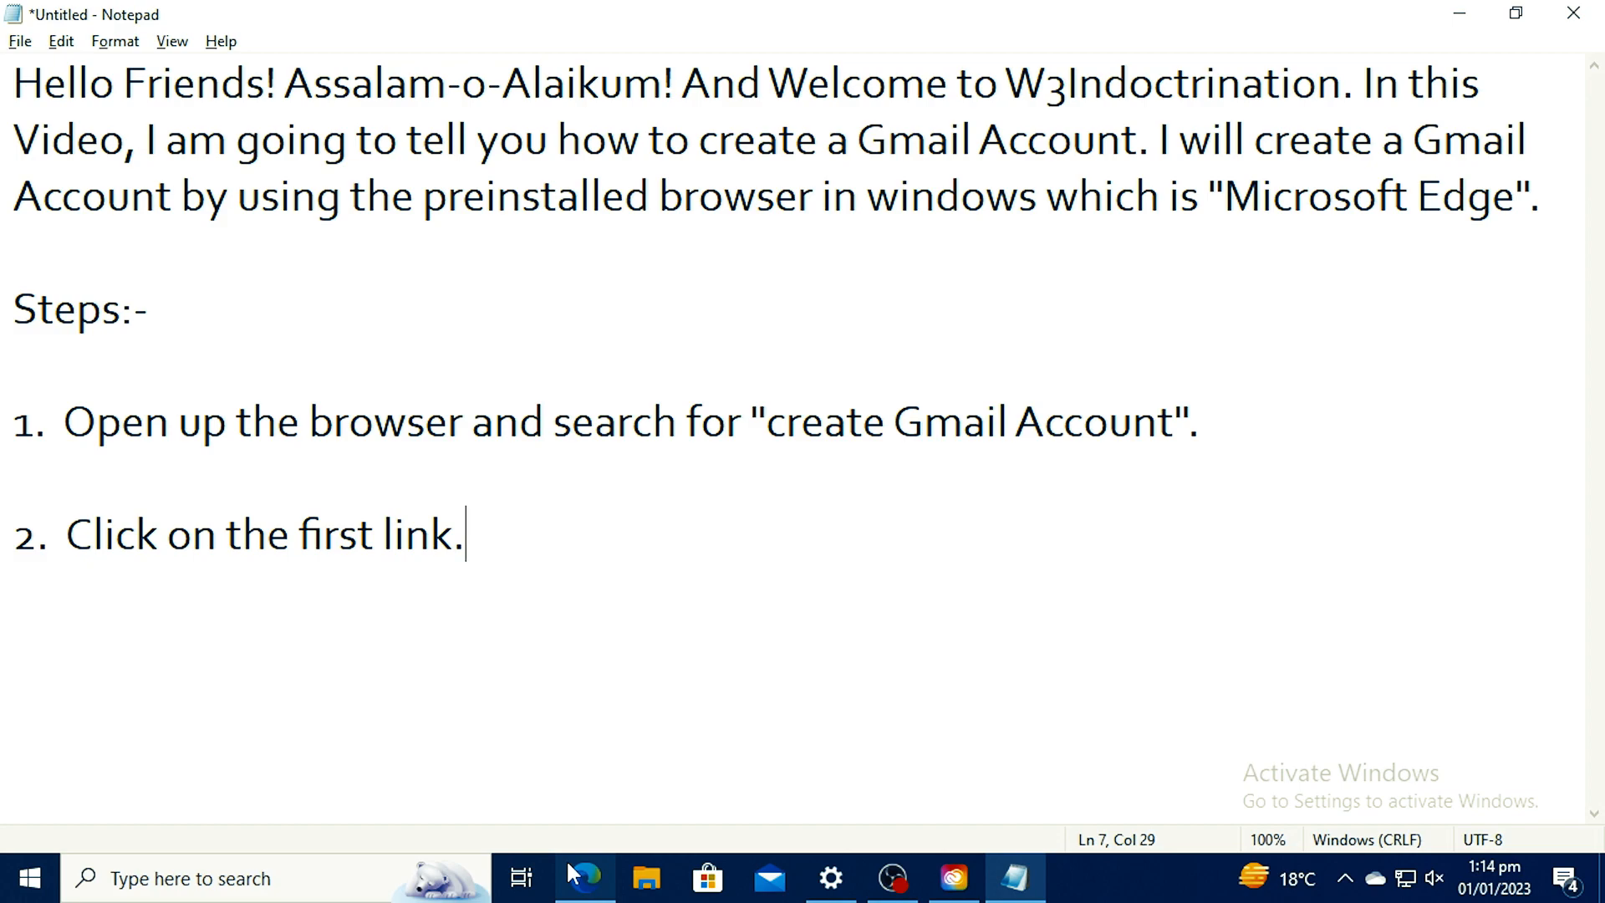
Step: Switch to Microsoft Edge and open the first search result, "Create a Gmail account on Computer"
left_click(565, 859)
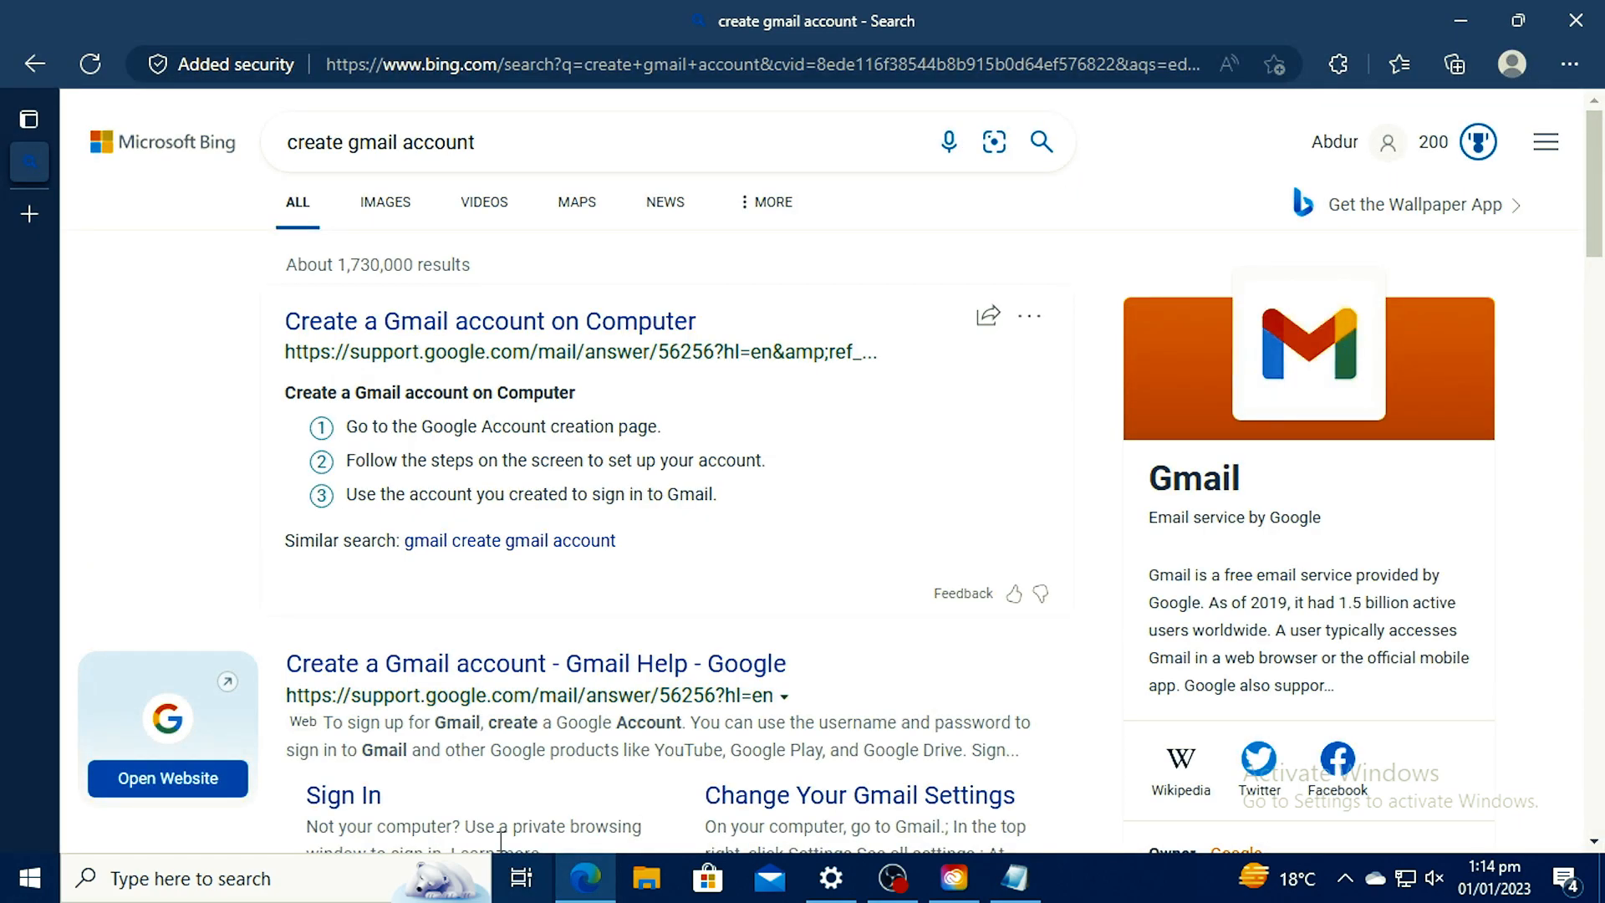
left_click(498, 329)
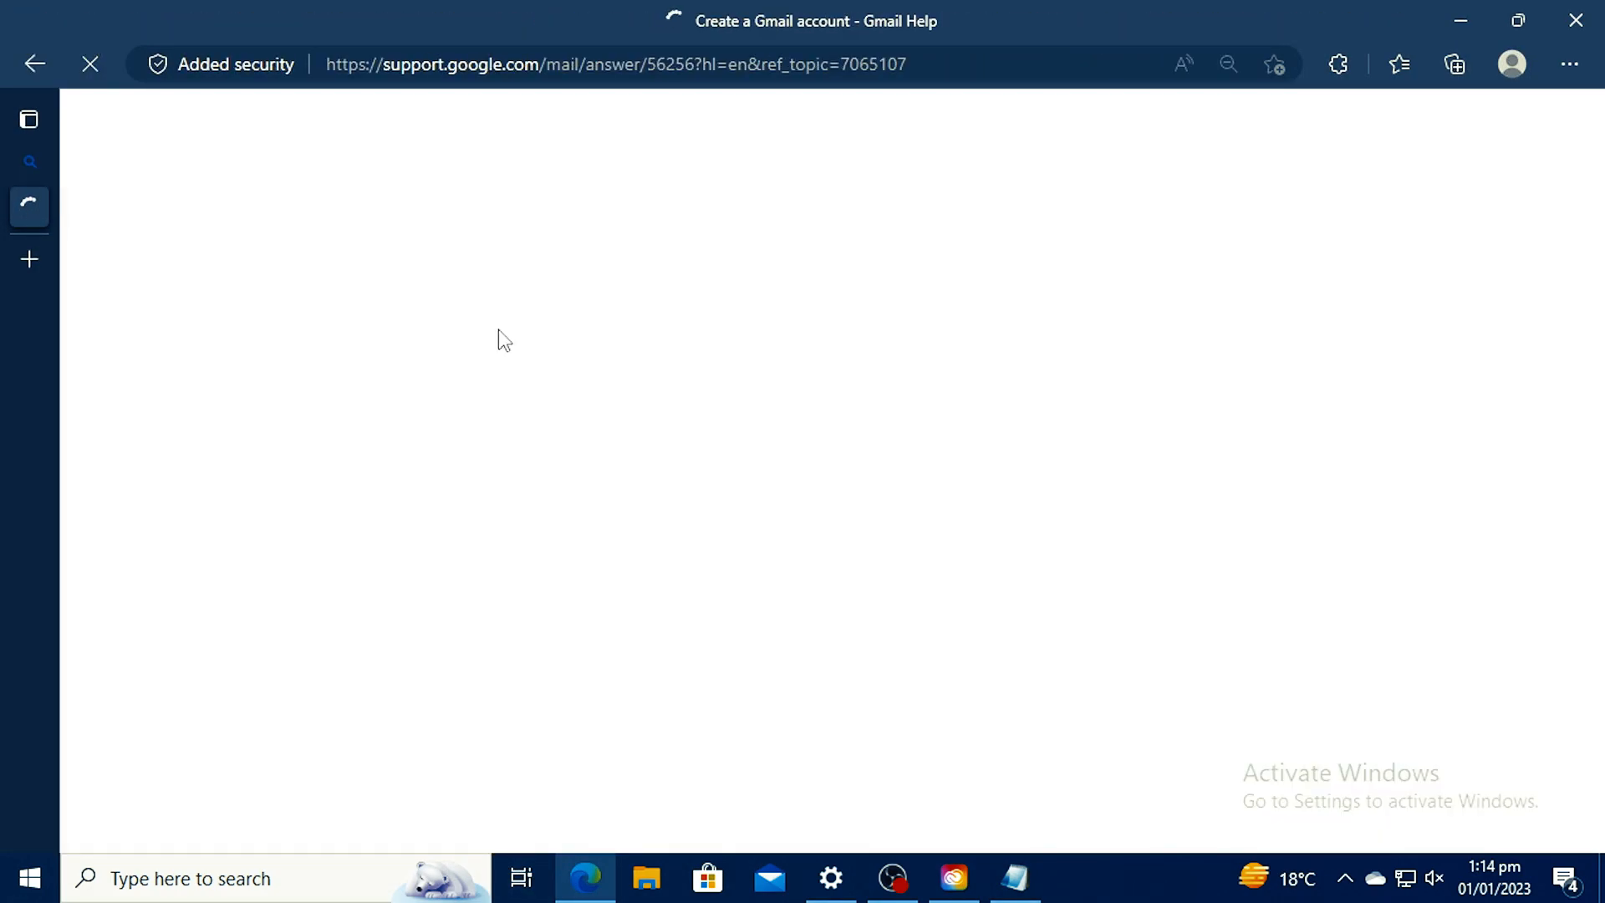
Step: In the Notepad document, add the item "3. Click on the red button written "Create account"."
type("C")
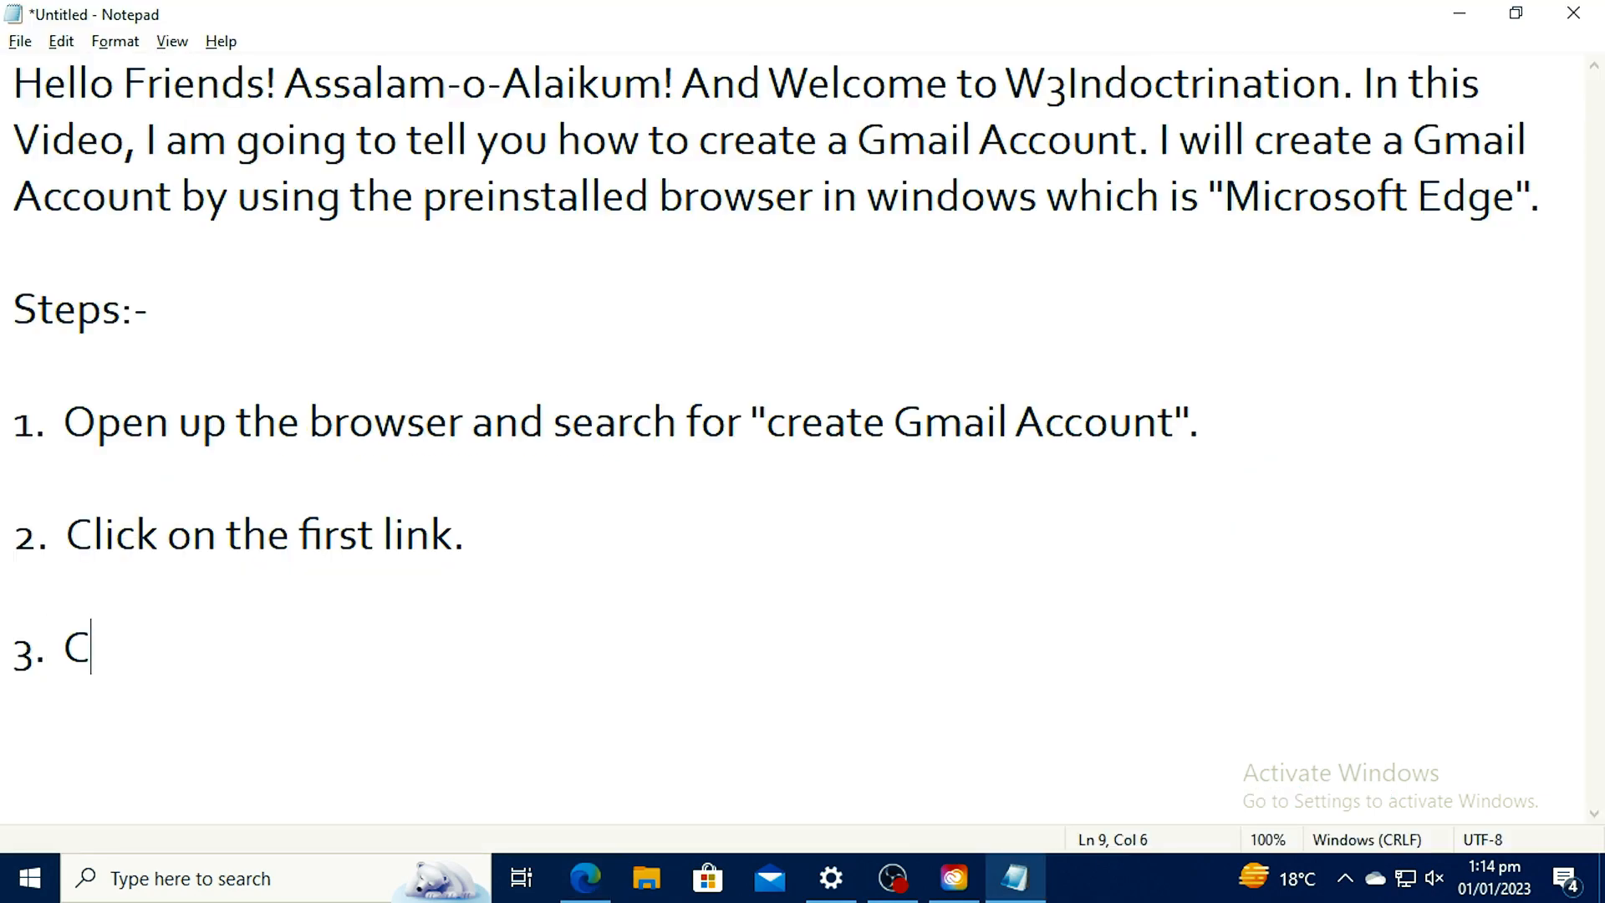
type("lick on the red button written \"Crea\"")
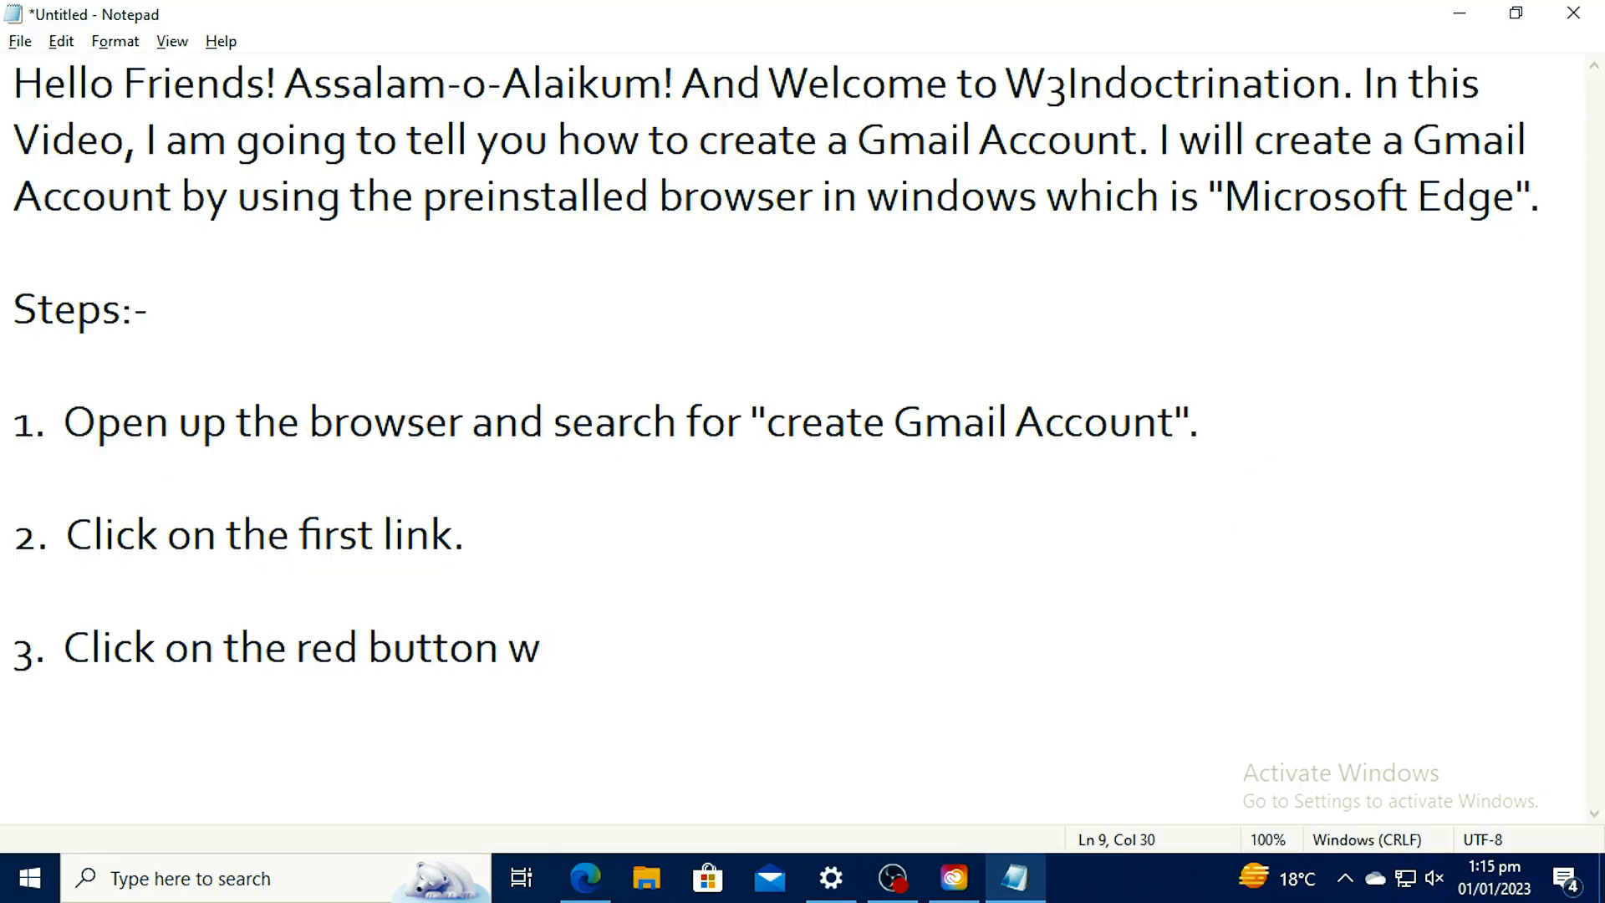
key("Left")
type("te account")
key("Right")
type(".")
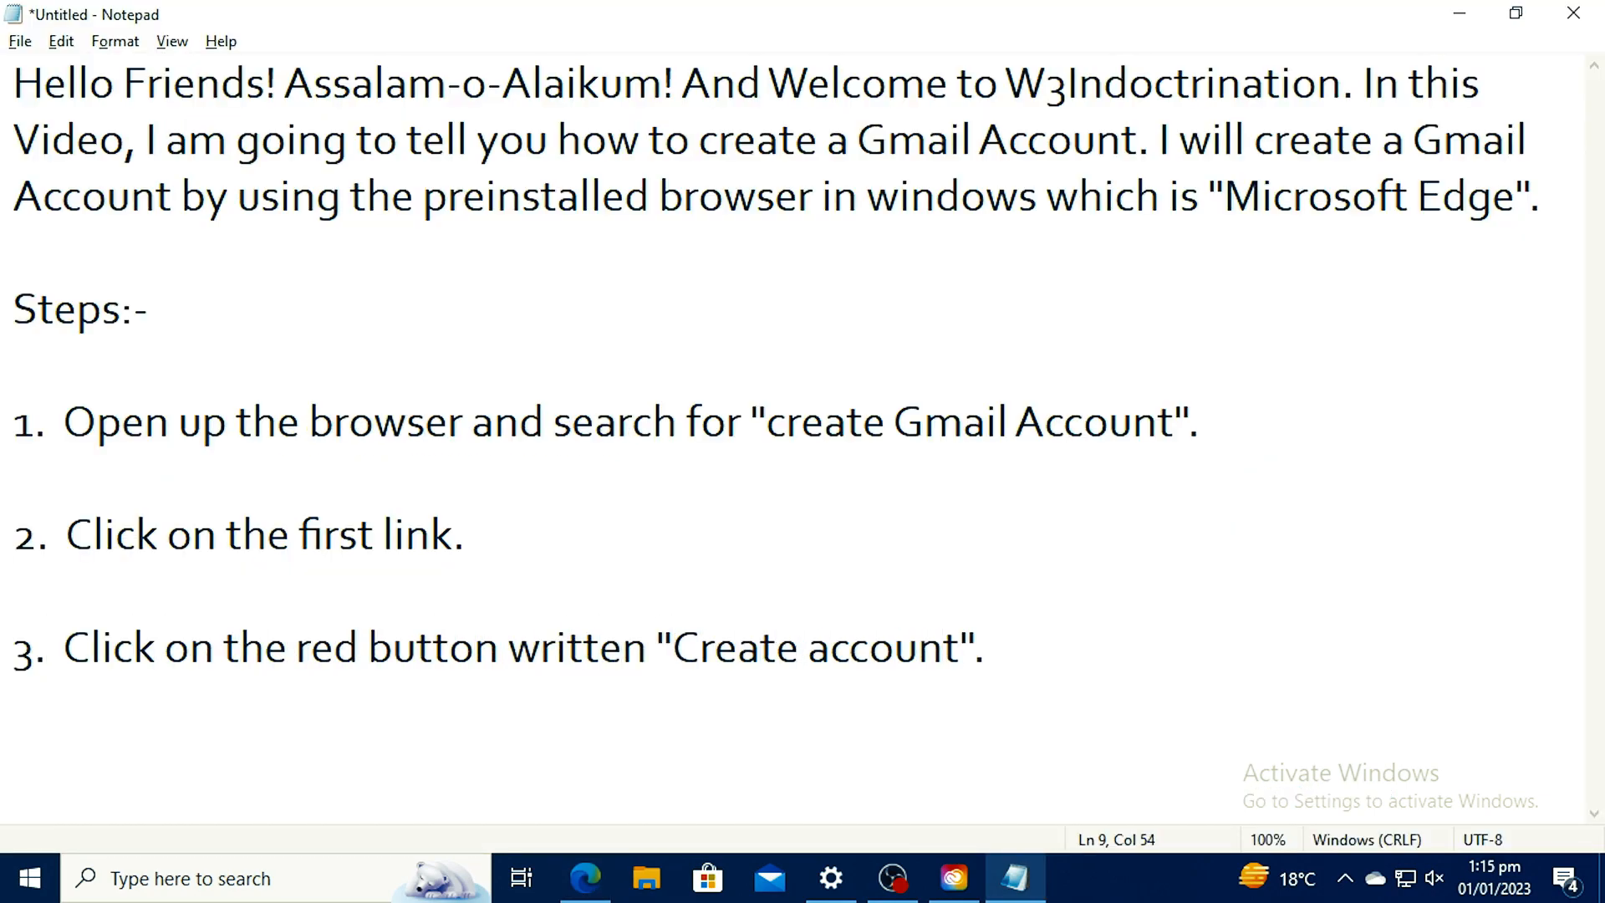
Step: Switch to the Gmail Help page in Microsoft Edge and open the Google Account creation form
key("alt+Tab")
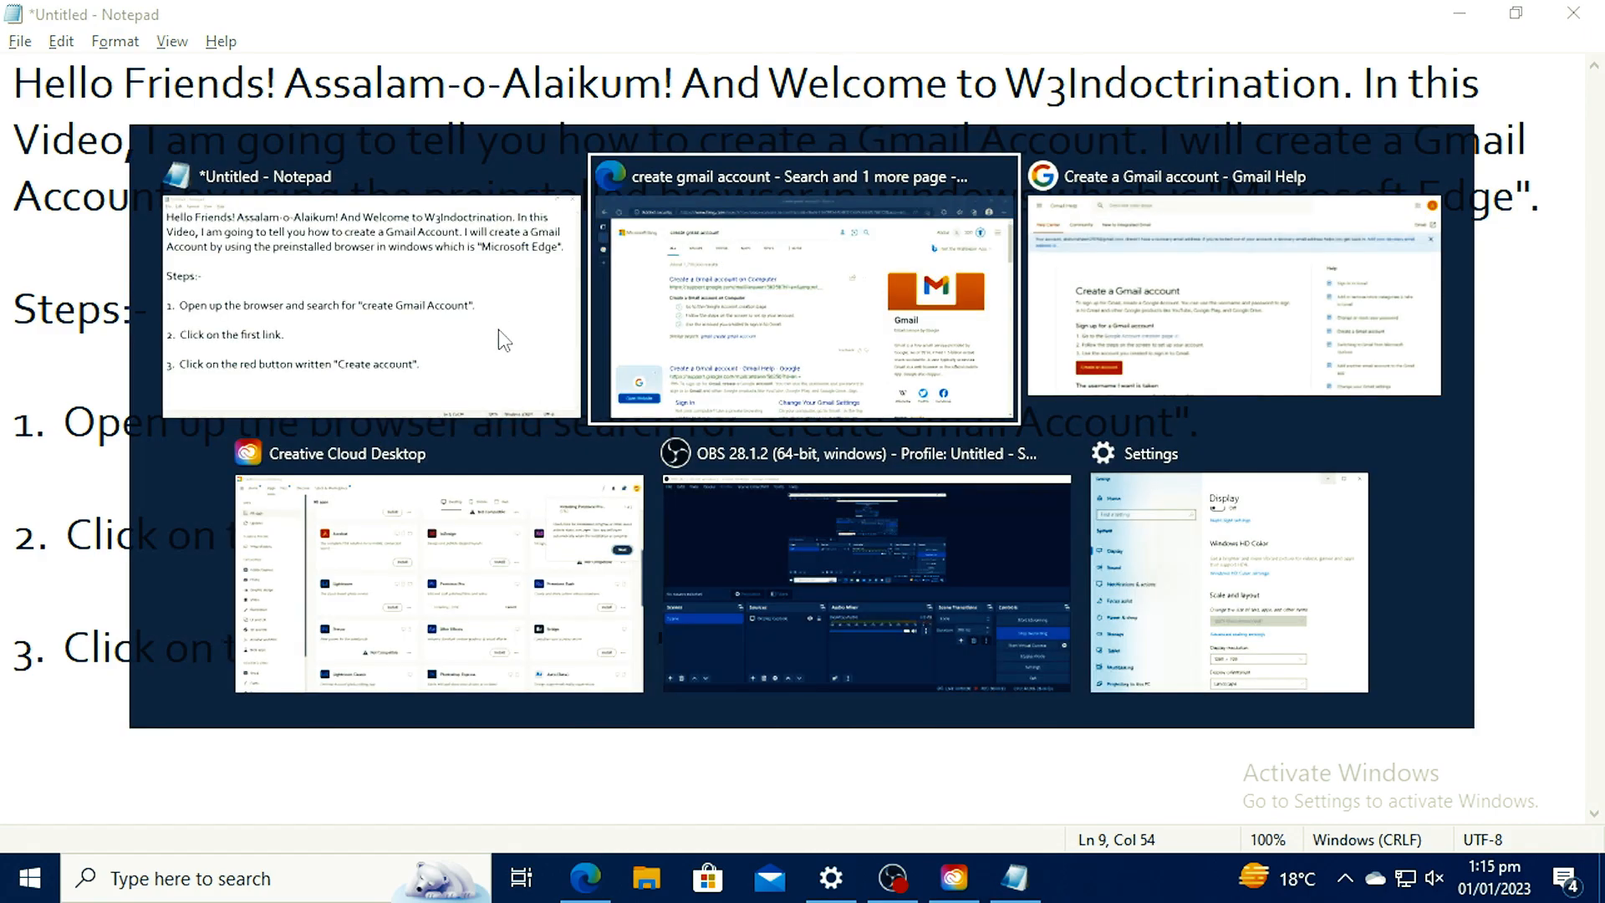
key("alt+Tab")
left_click(387, 740)
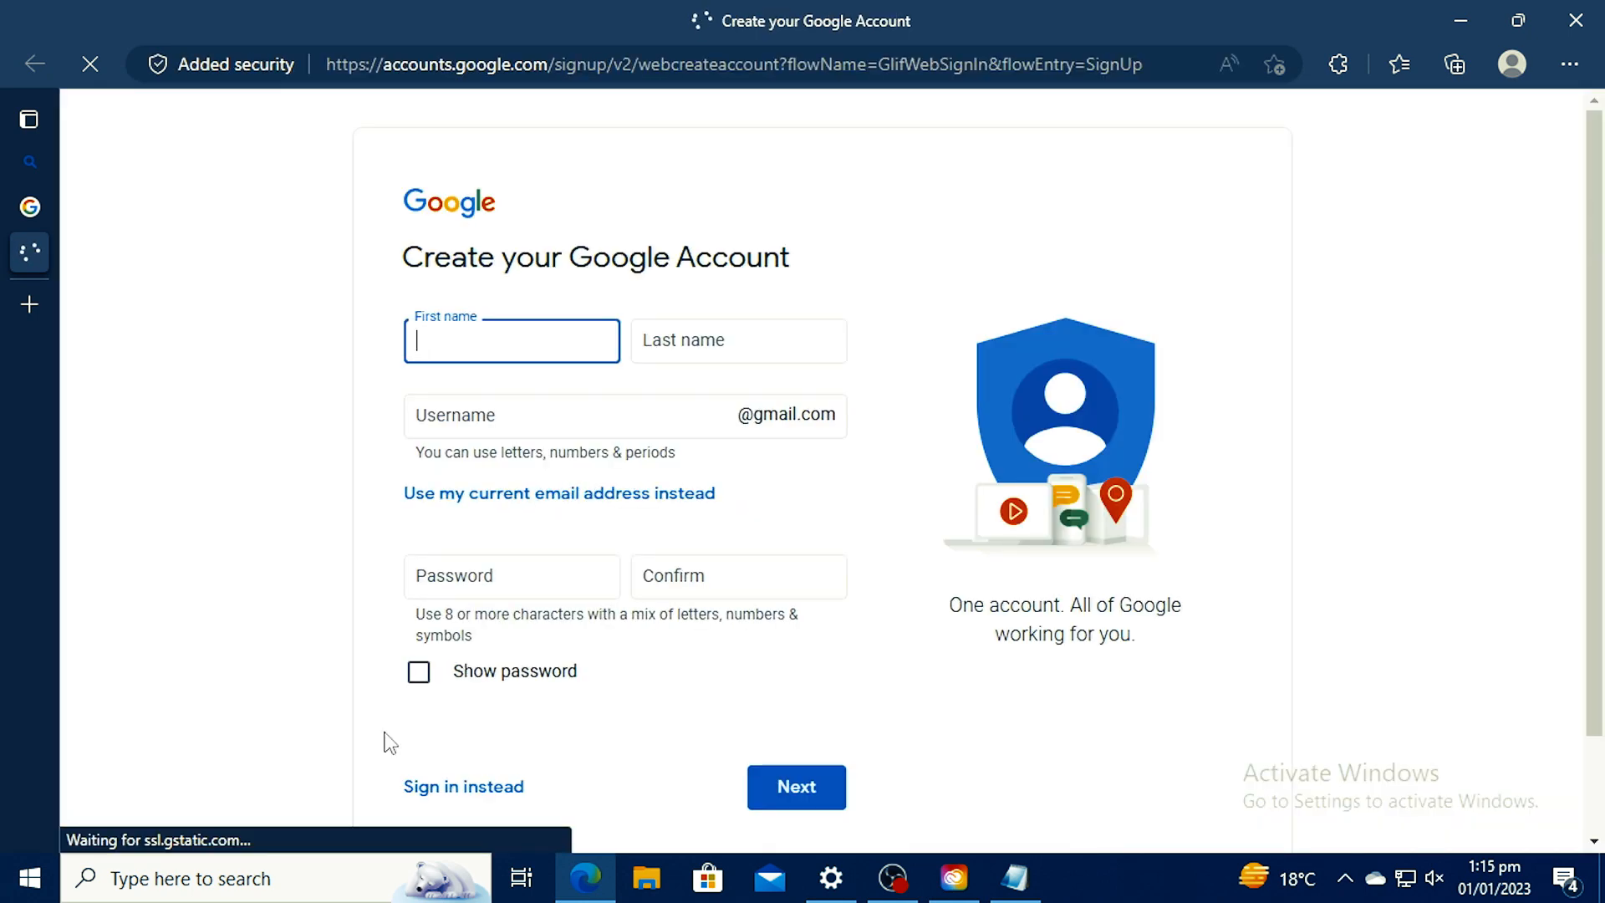
Step: Return to the Notepad document and add the item "4. Fill in all the required details."
key("alt+Tab")
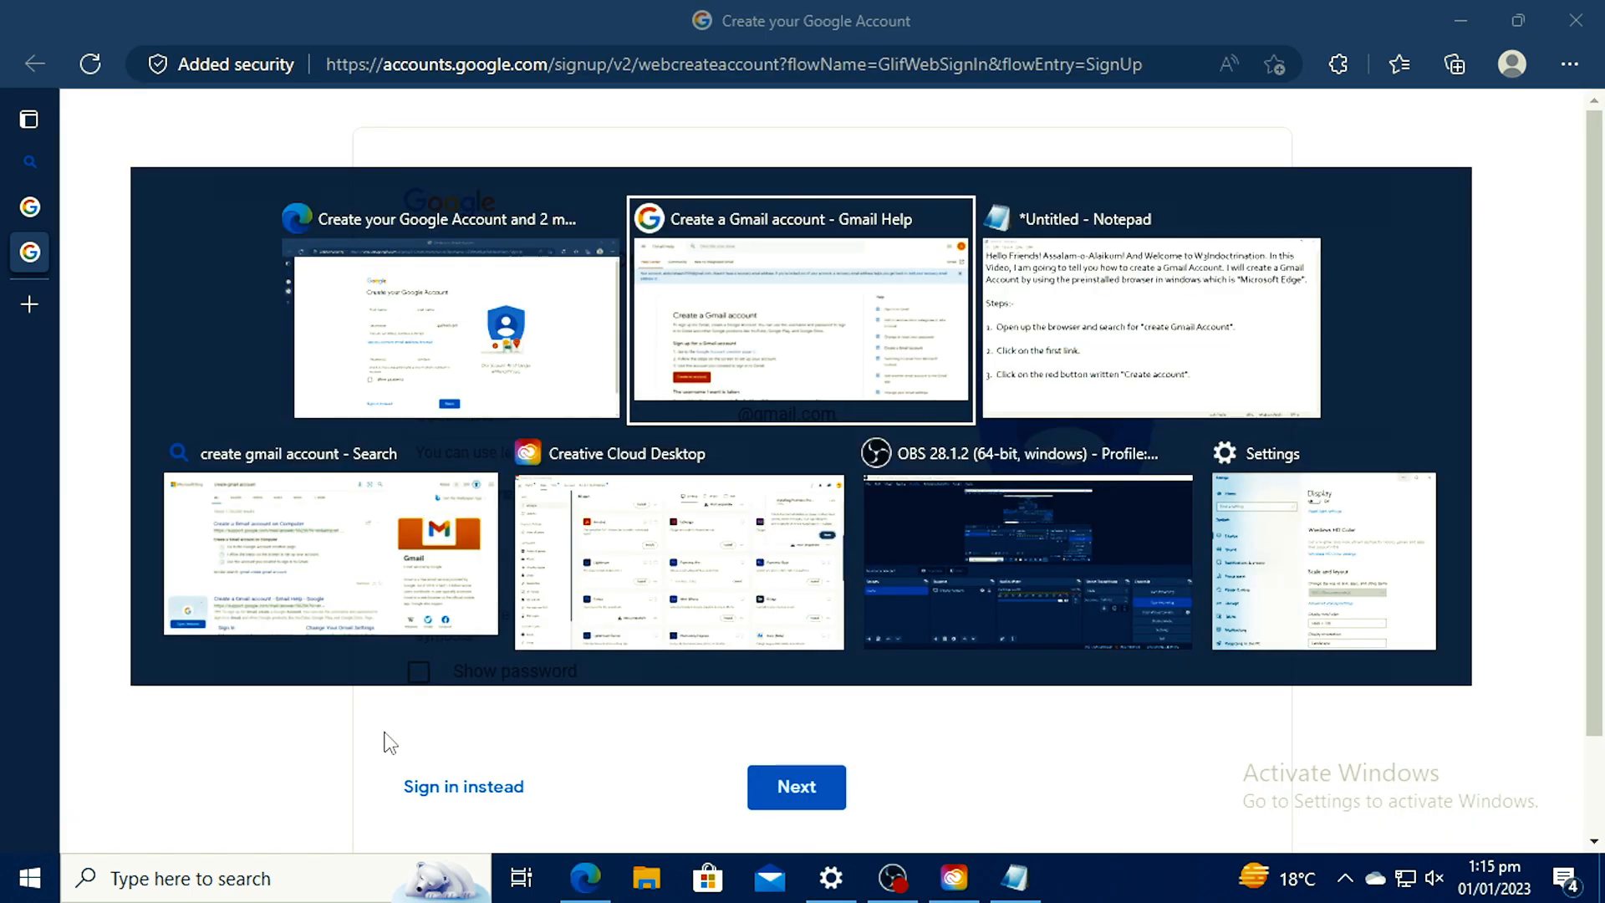
key("alt+Tab")
type("4.  Fill in all th")
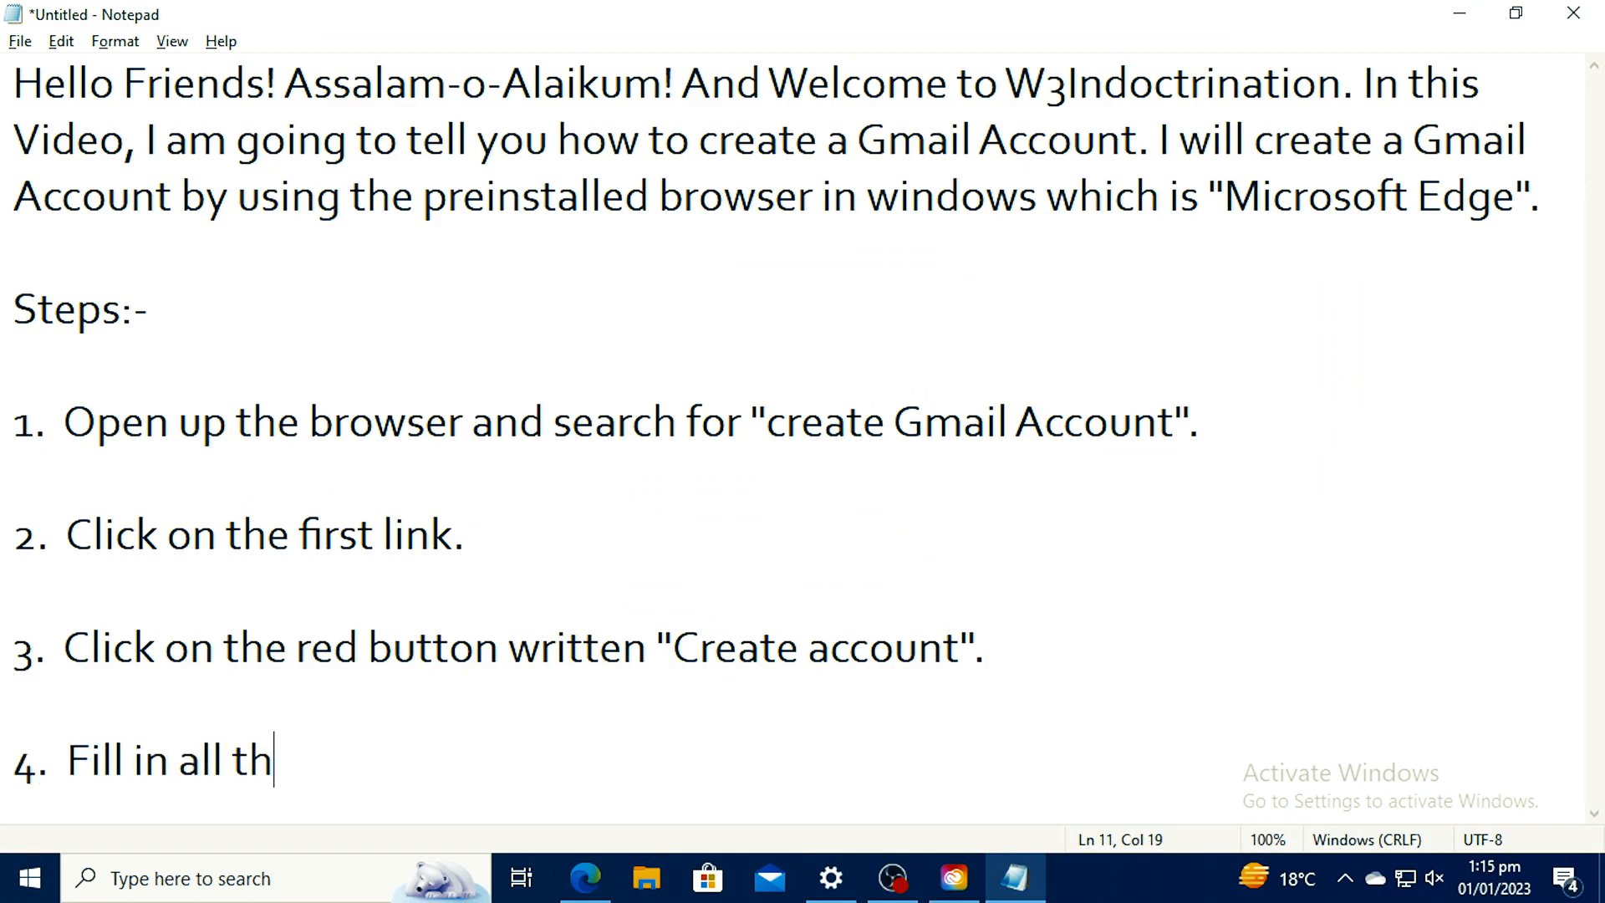
type("e required details.")
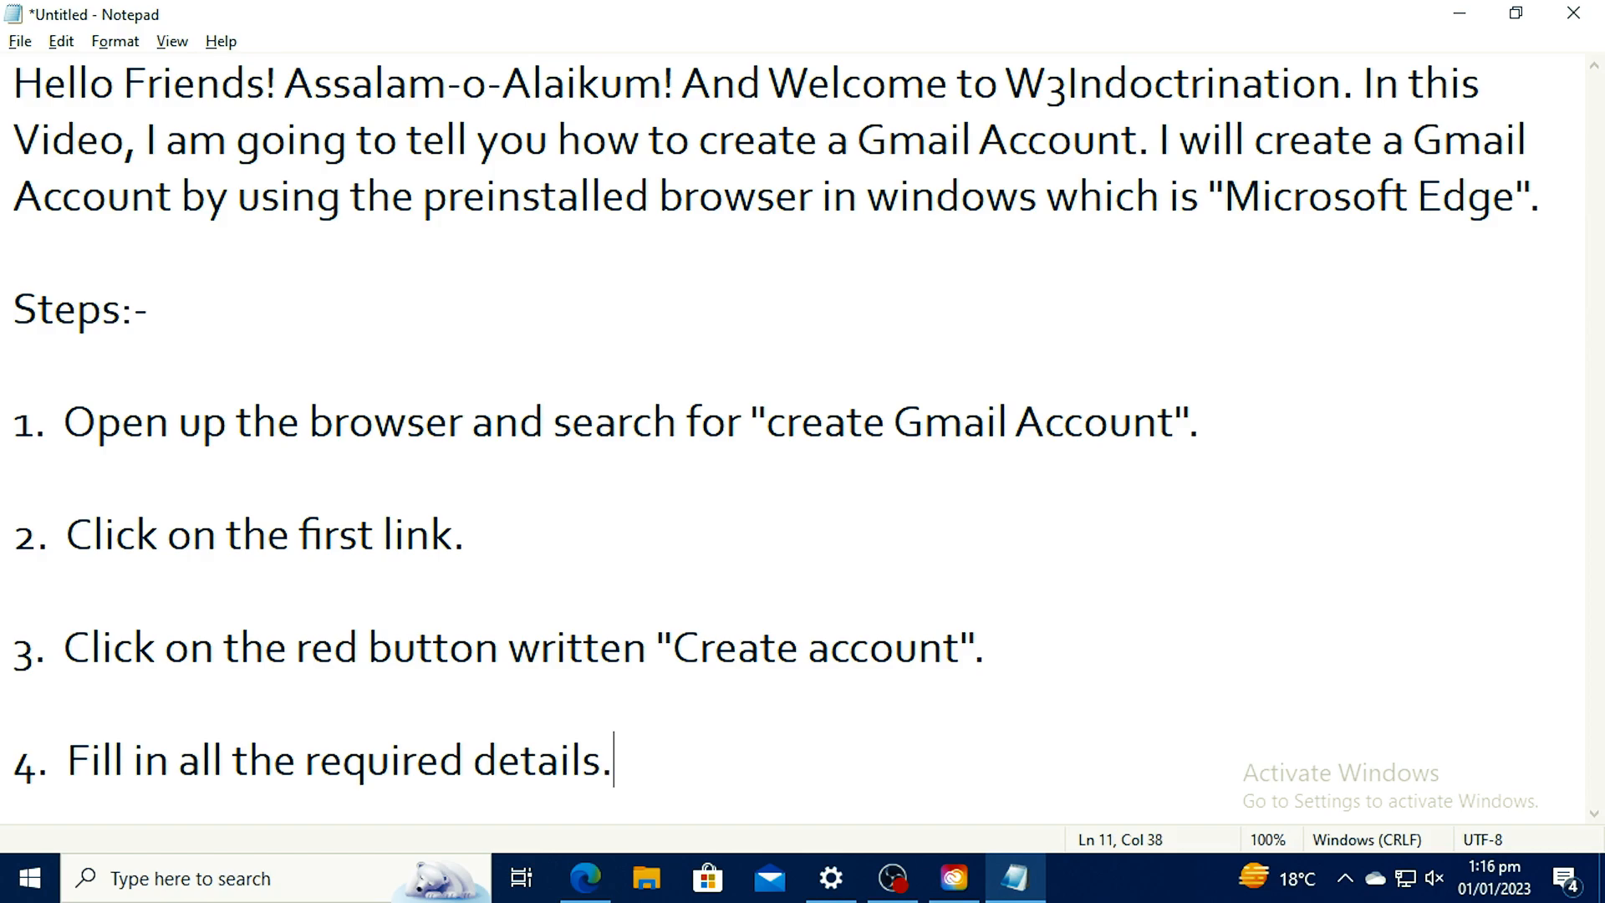
Step: On the Google Account form in Microsoft Edge, fill in the name, username, password and password confirmation, and submit the details
key("alt+Tab")
key("Tab")
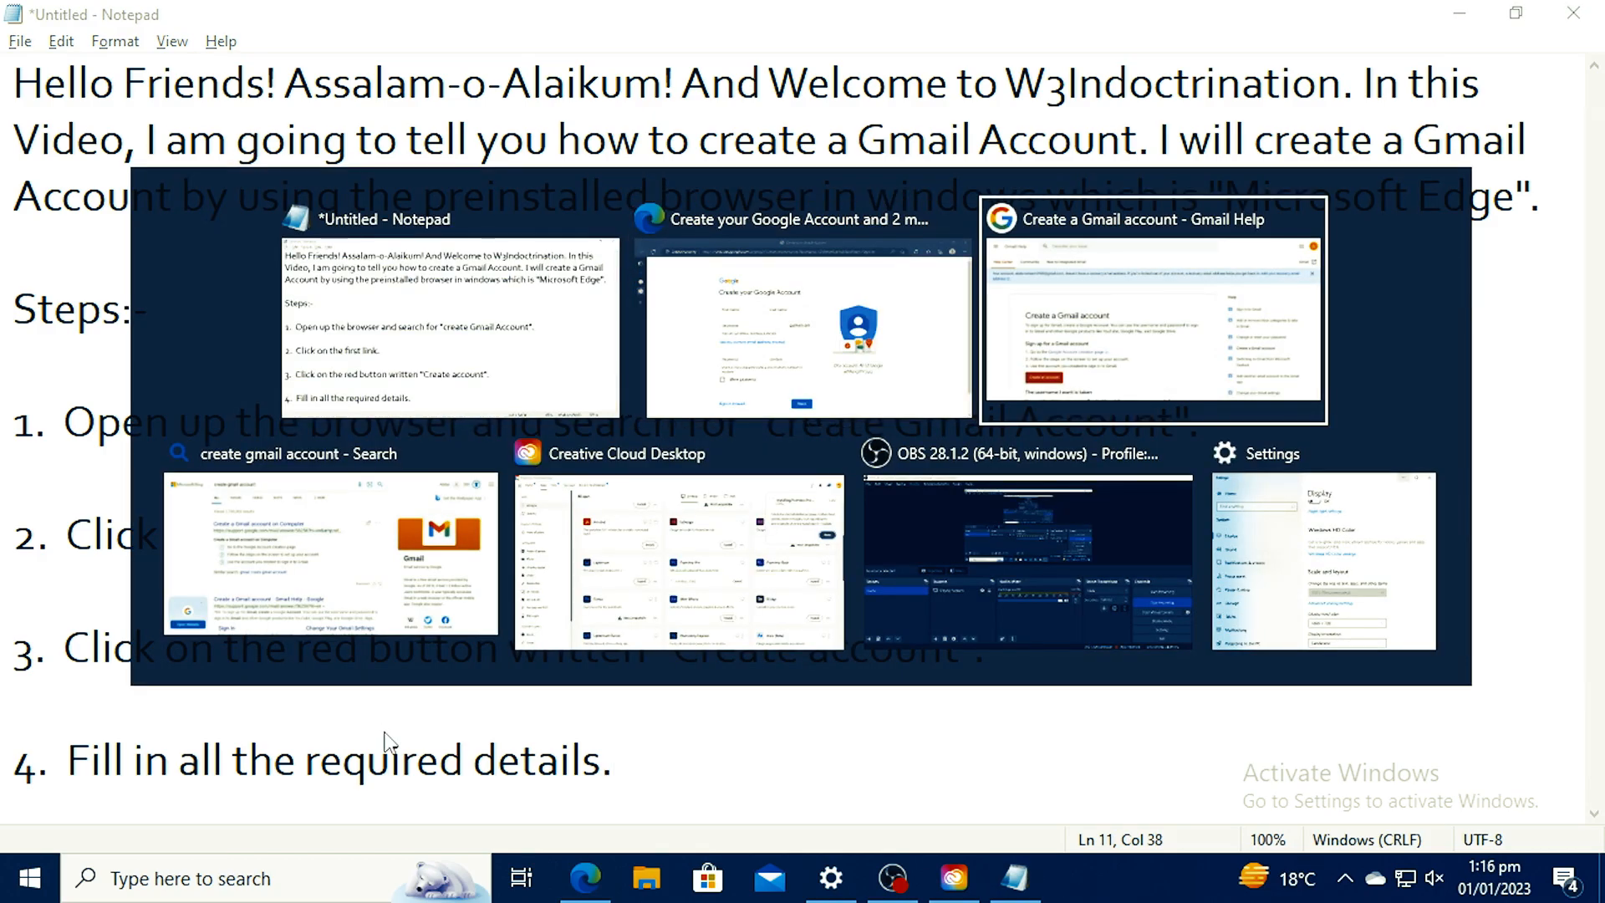
key("alt+Tab")
key("alt+Tab")
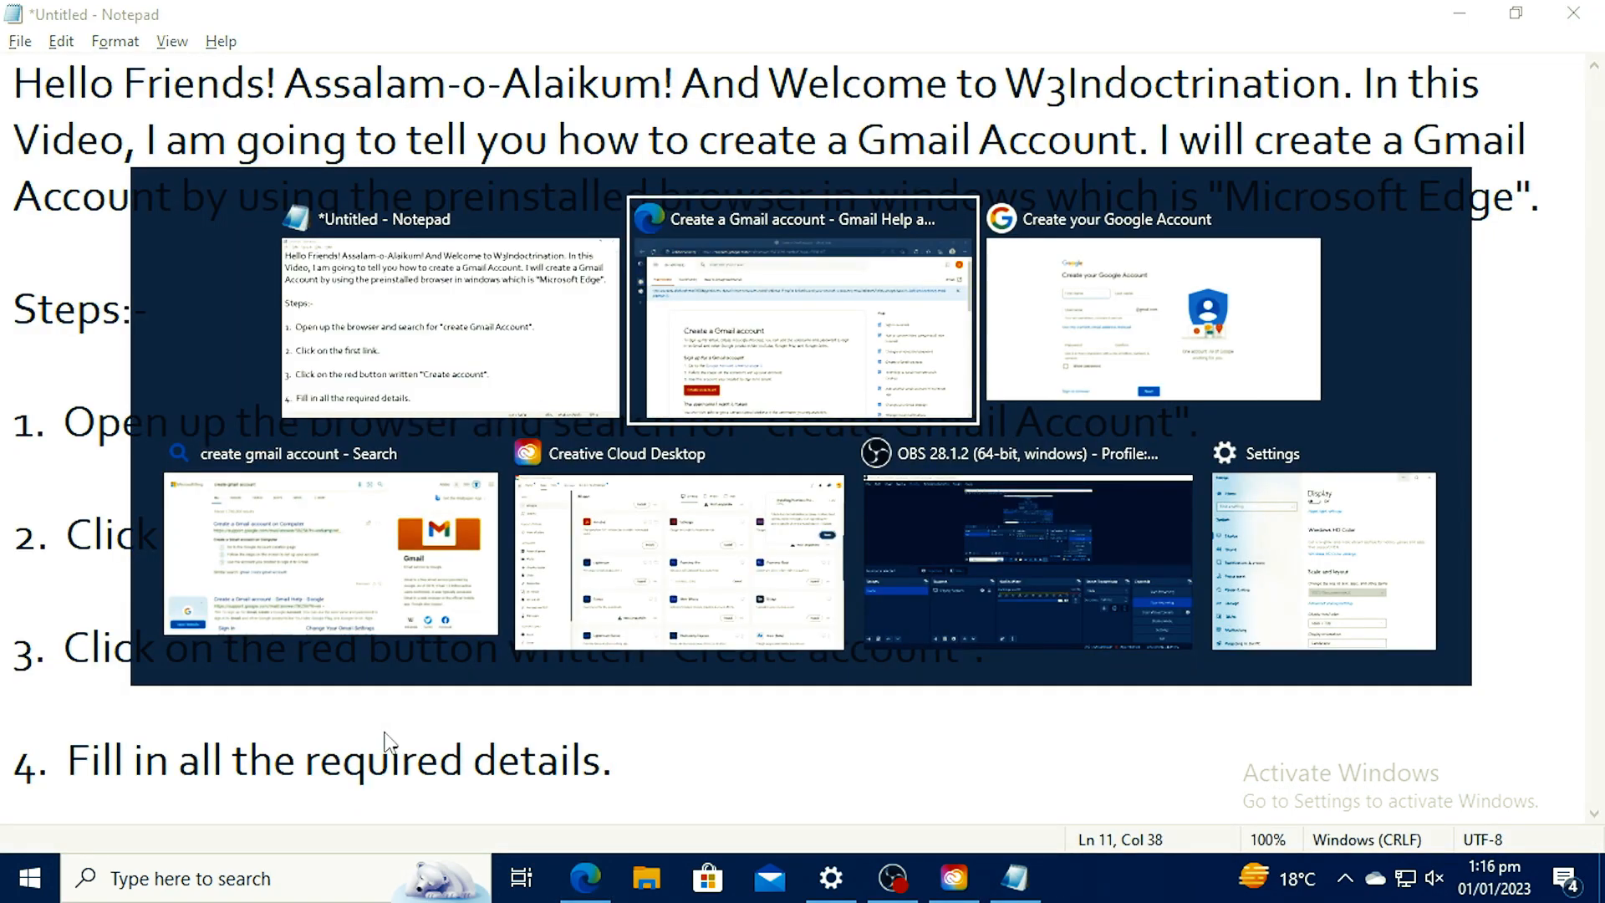
key("Tab")
key("Tab")
key("ctrl+v")
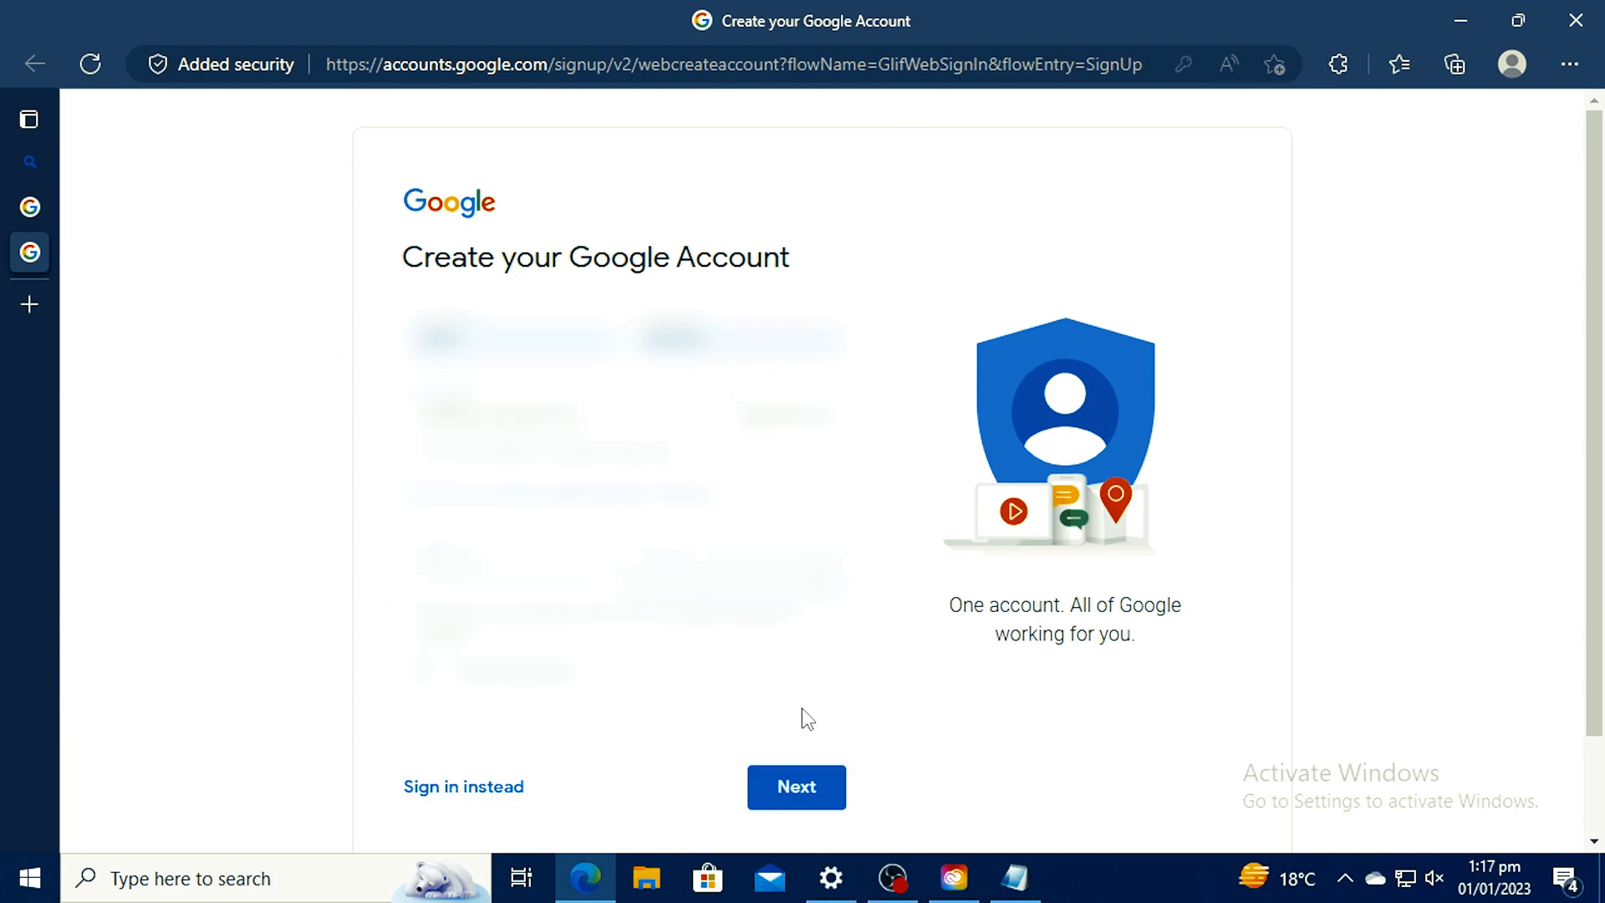
left_click(831, 790)
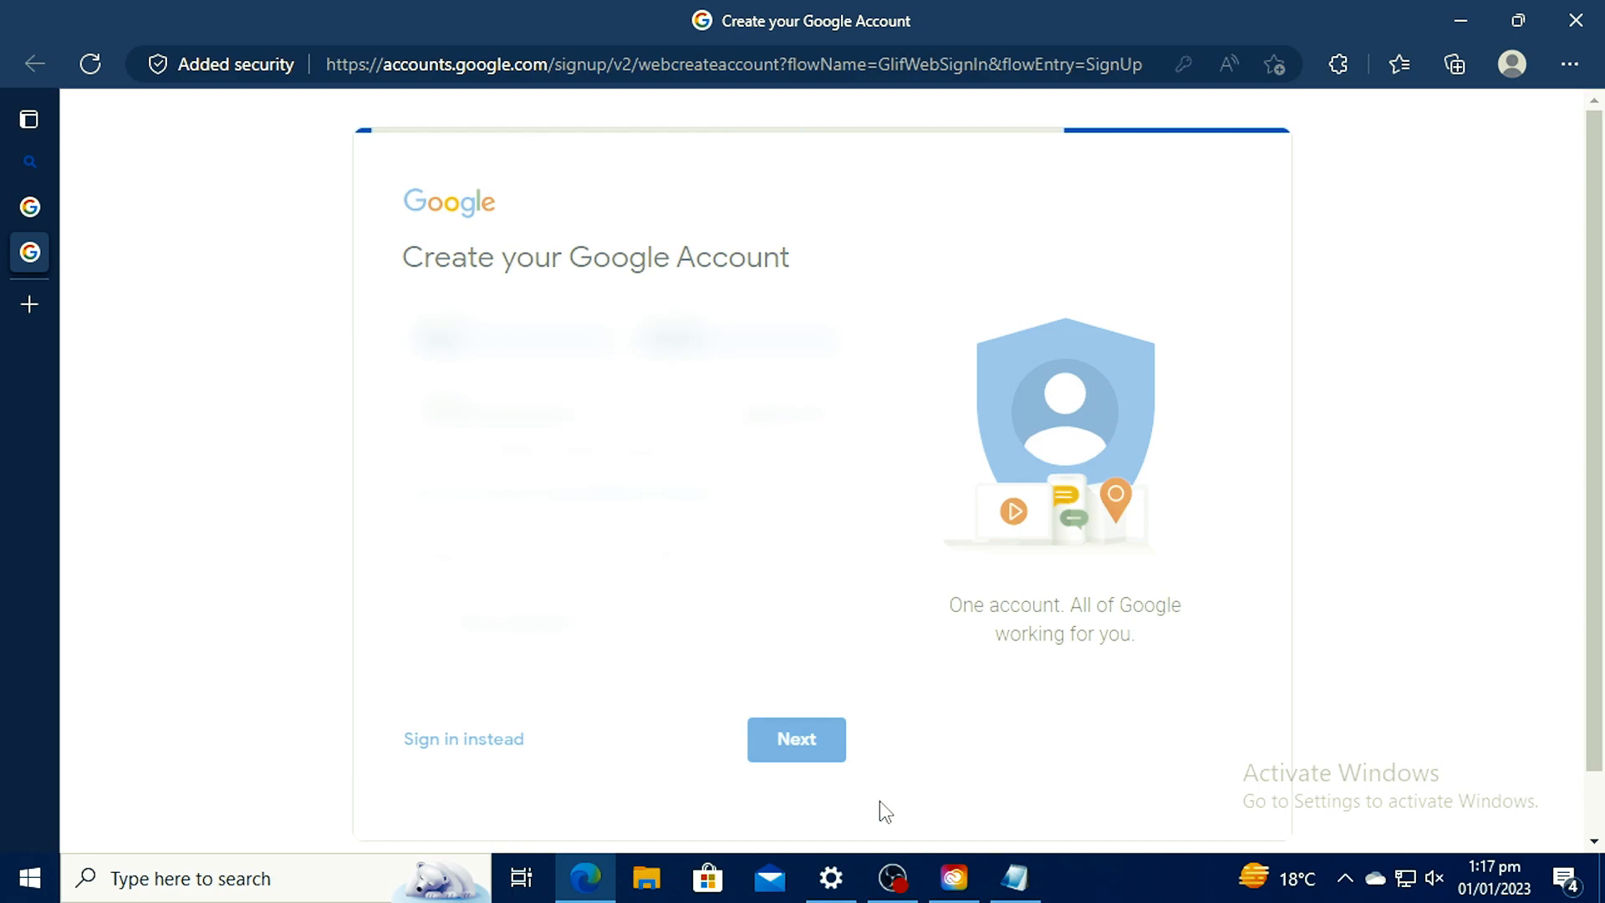
Step: Return to the Notepad document and add the item "5. Click on the "Next" button(I have clicked before)."
left_click(1014, 877)
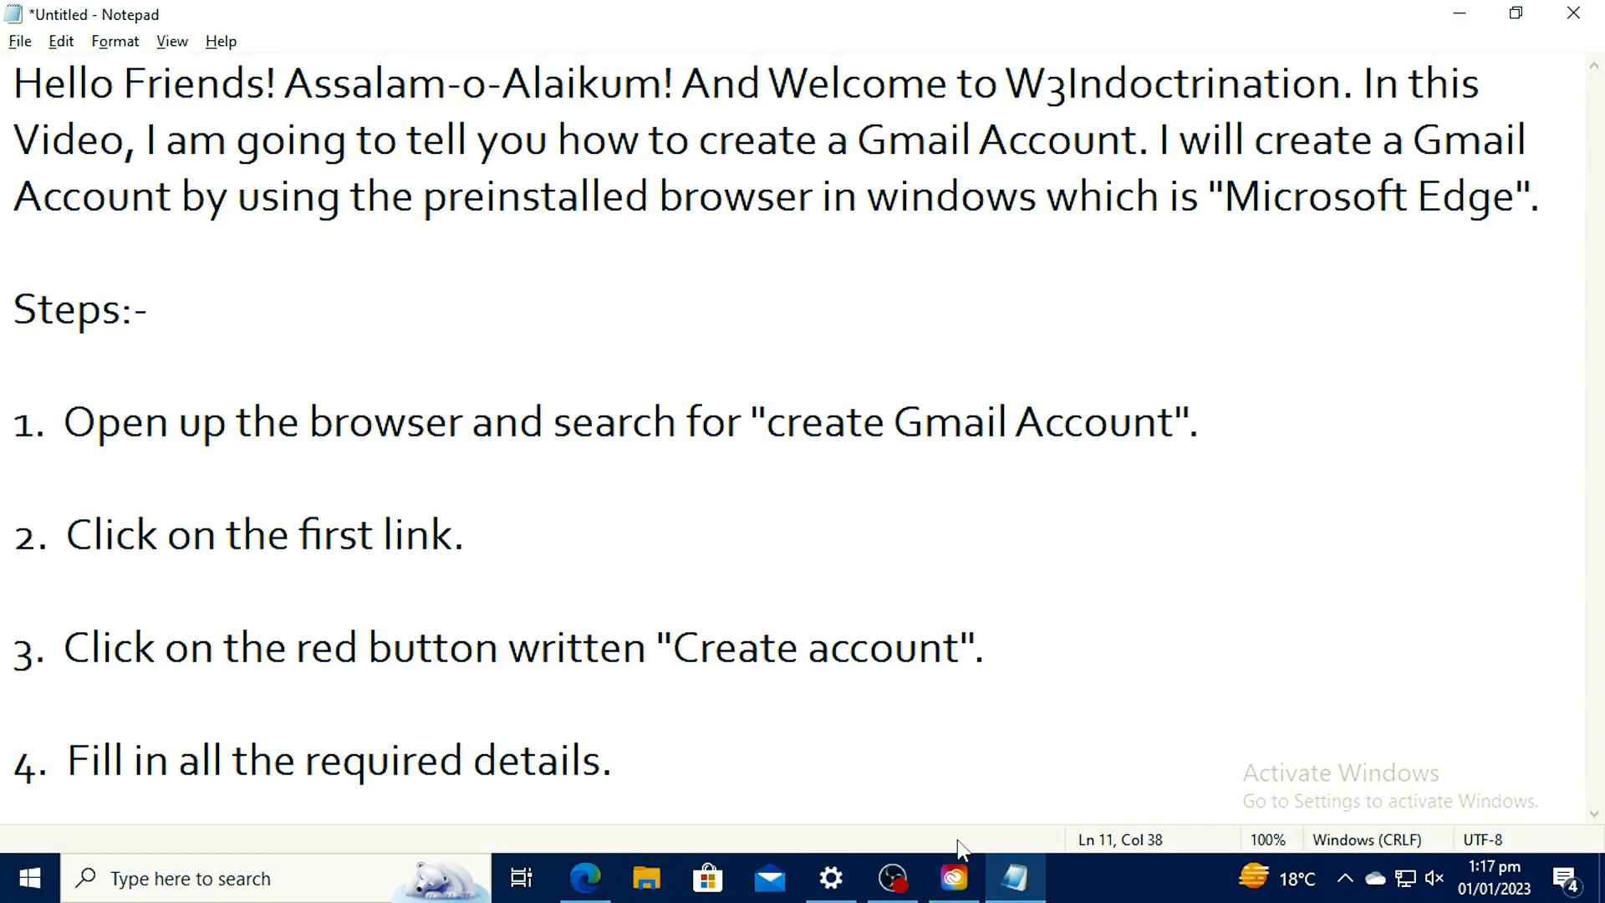
key("Return")
key("Return")
type("5.  Click on the ")
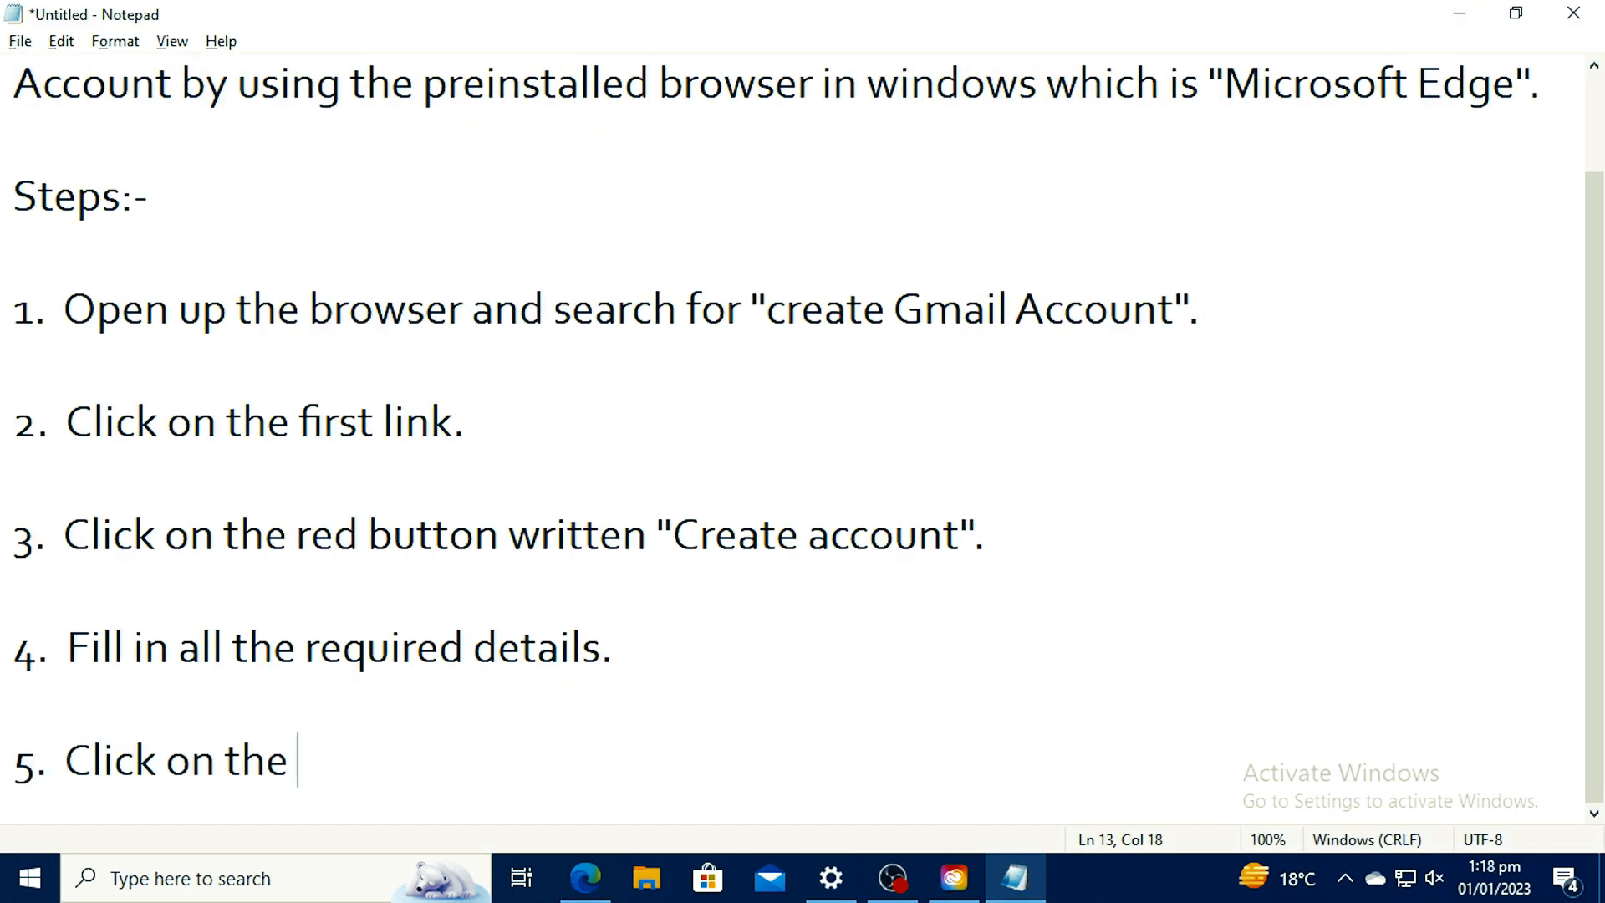
type("\"Next\"")
key("End")
type("button(I h)")
key("Left")
type("I have clicked before")
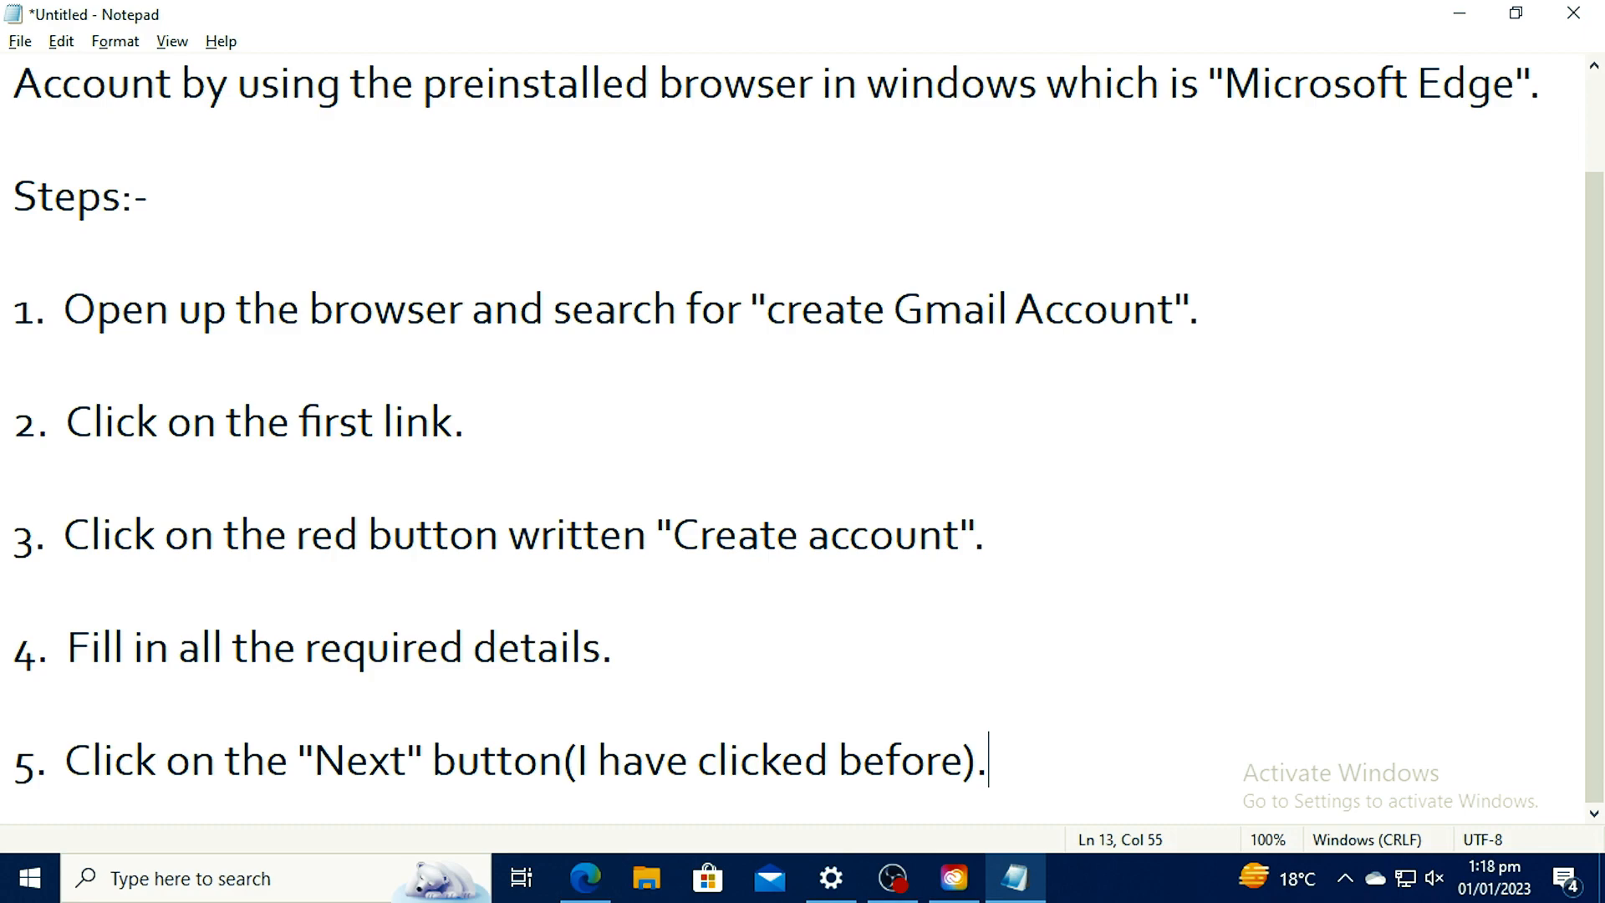
Step: Check the Google personal details form in Microsoft Edge and add the Notepad item "6. Again fill in all the required details."
key("alt+Tab")
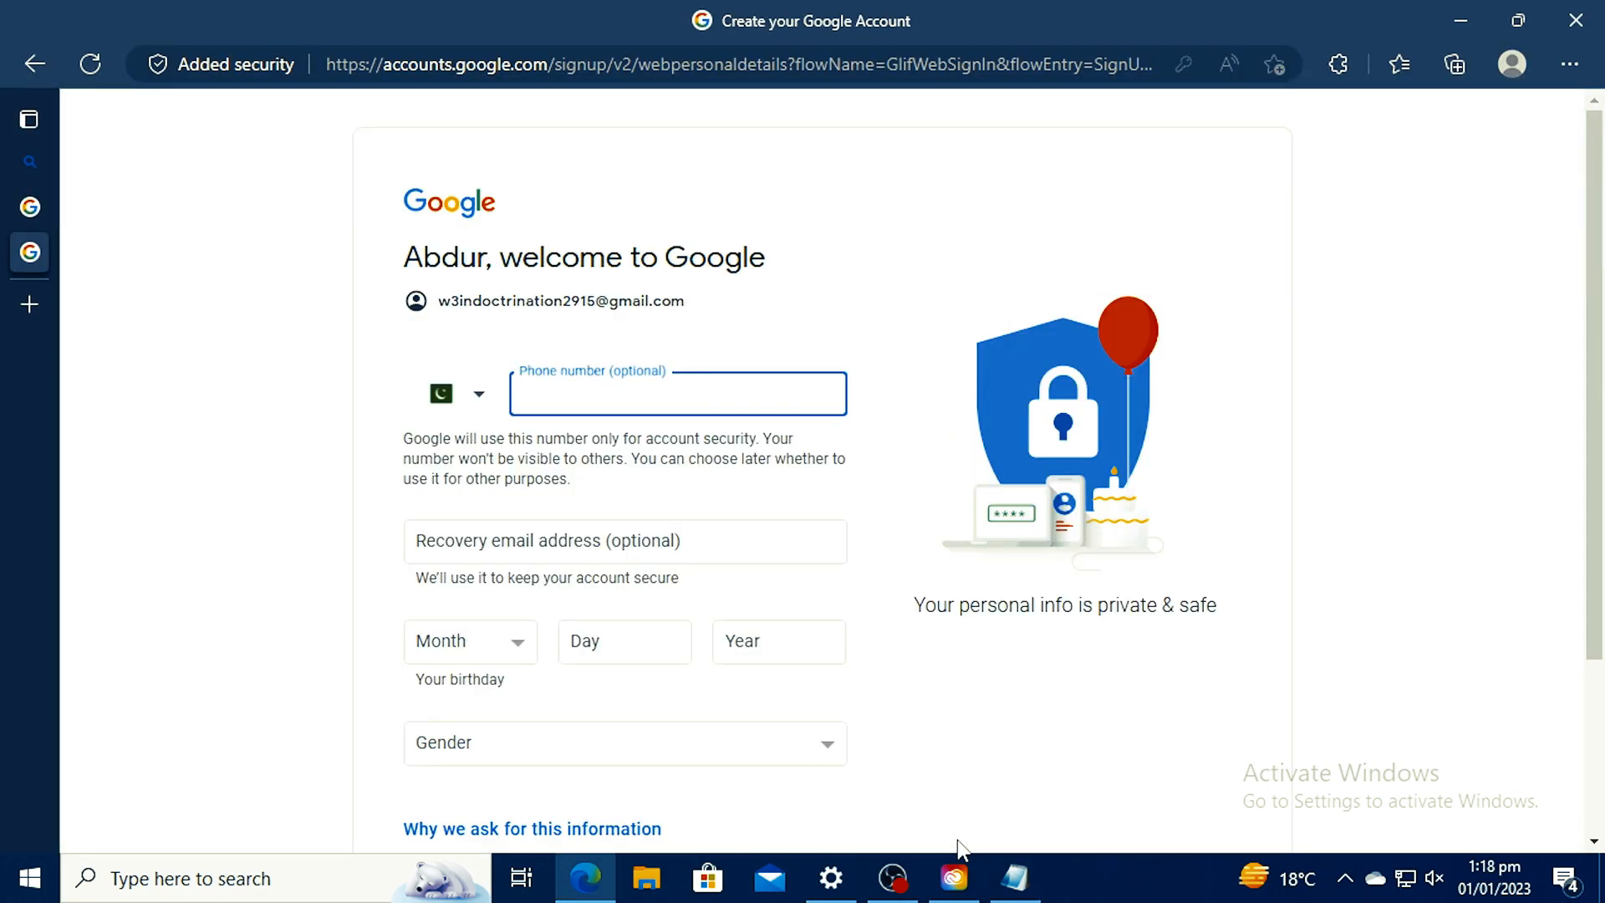
scroll(956, 848, "down", 1)
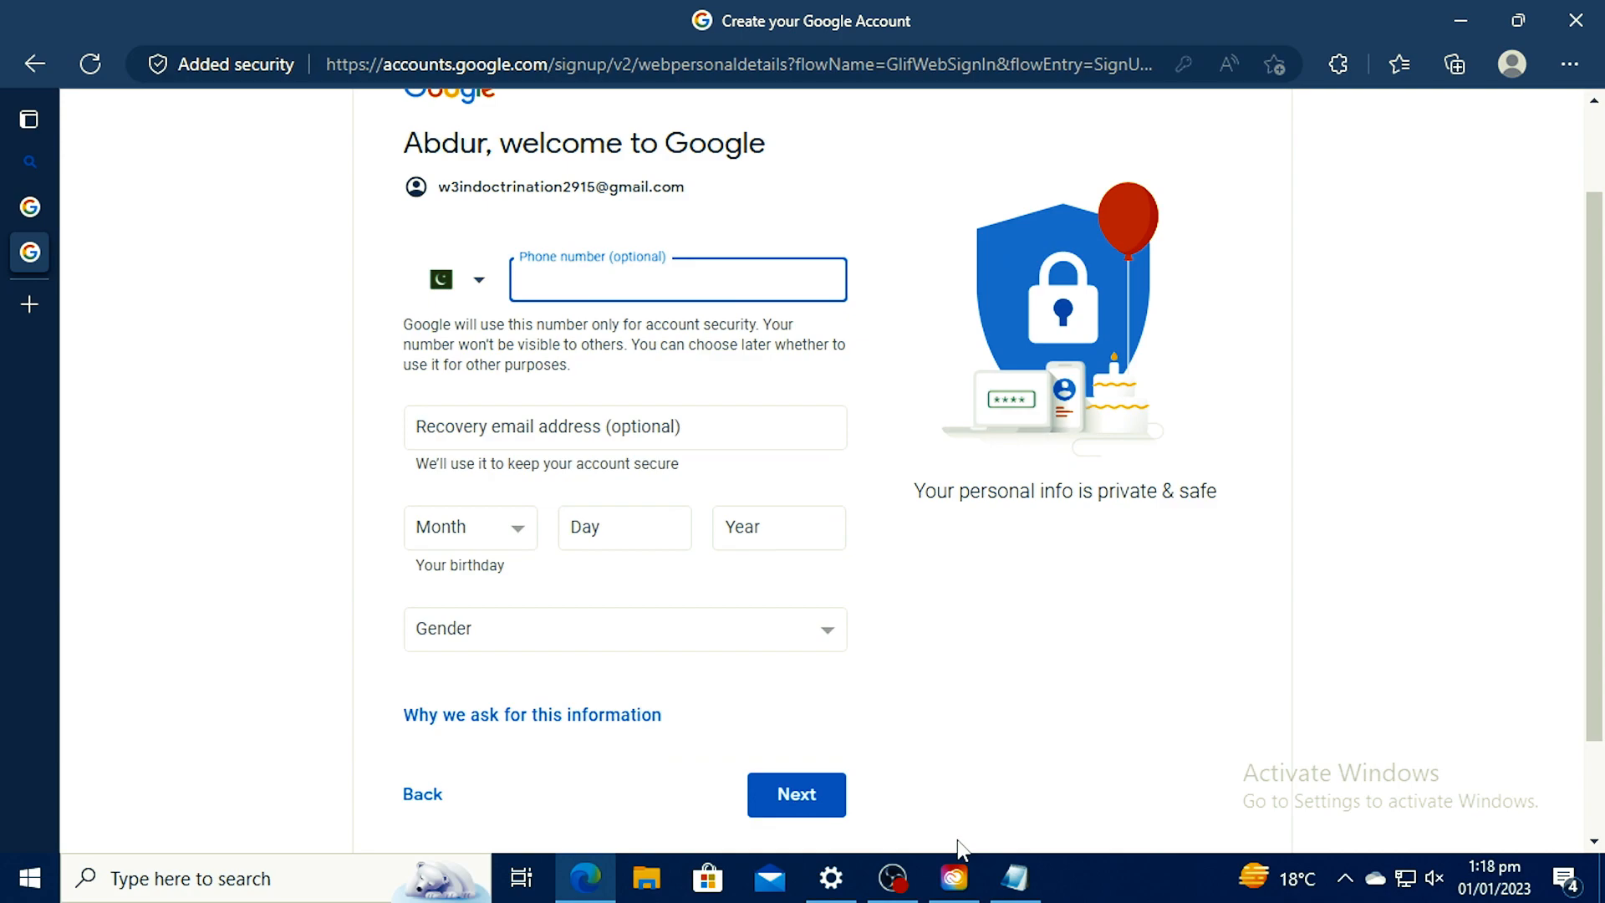
left_click(1021, 892)
key("Return")
key("Return")
type("6.  Again fill in all the req")
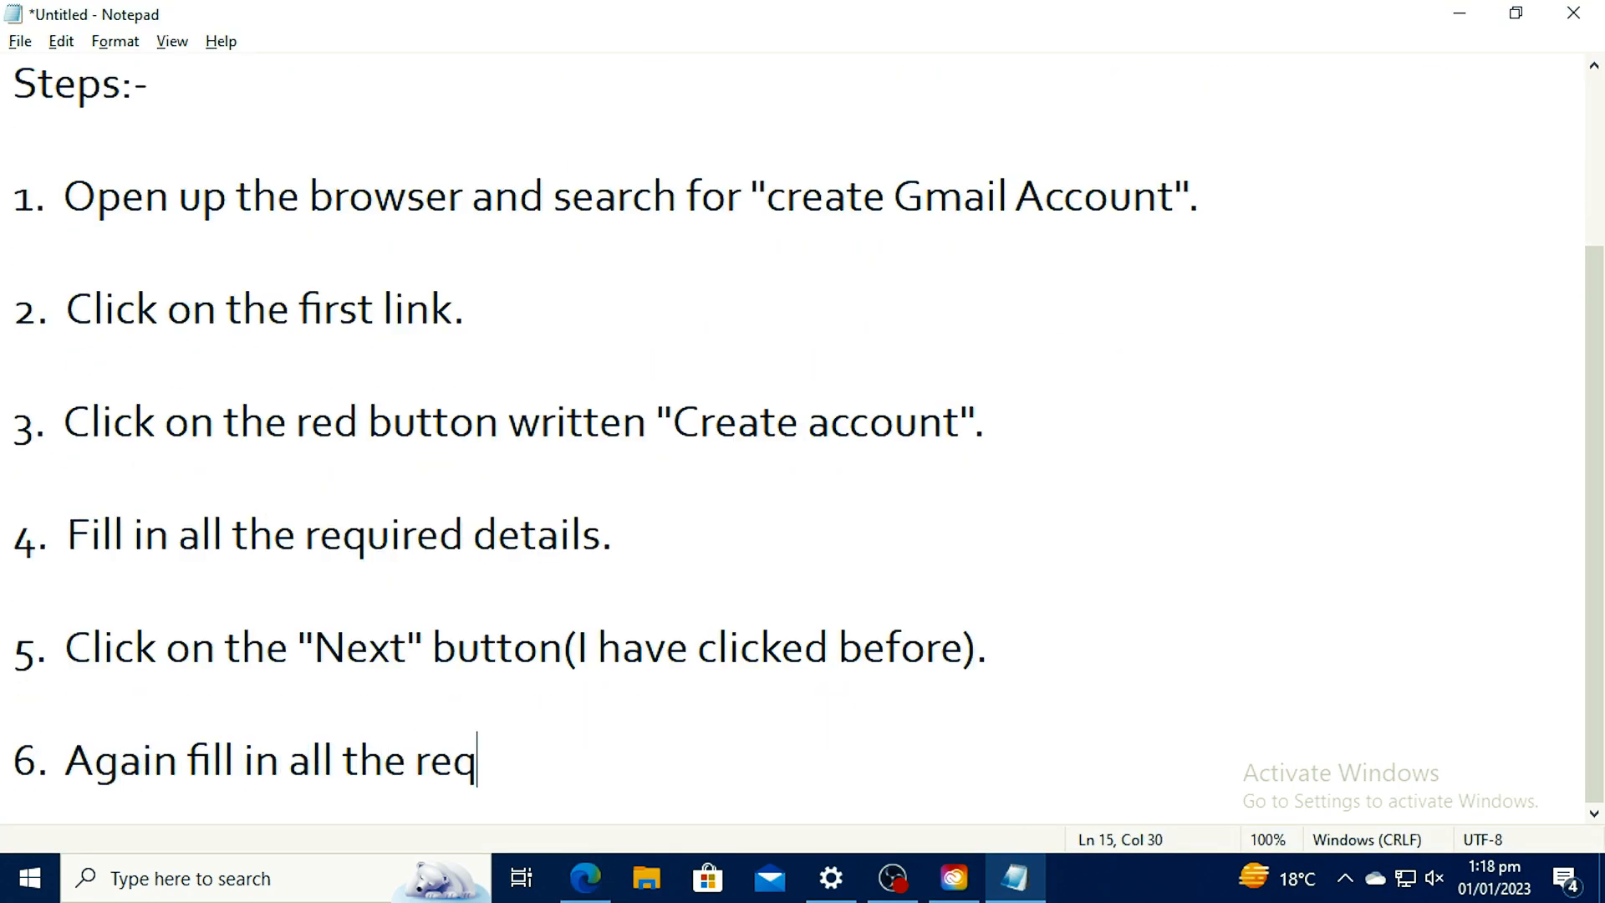
type("uired details.")
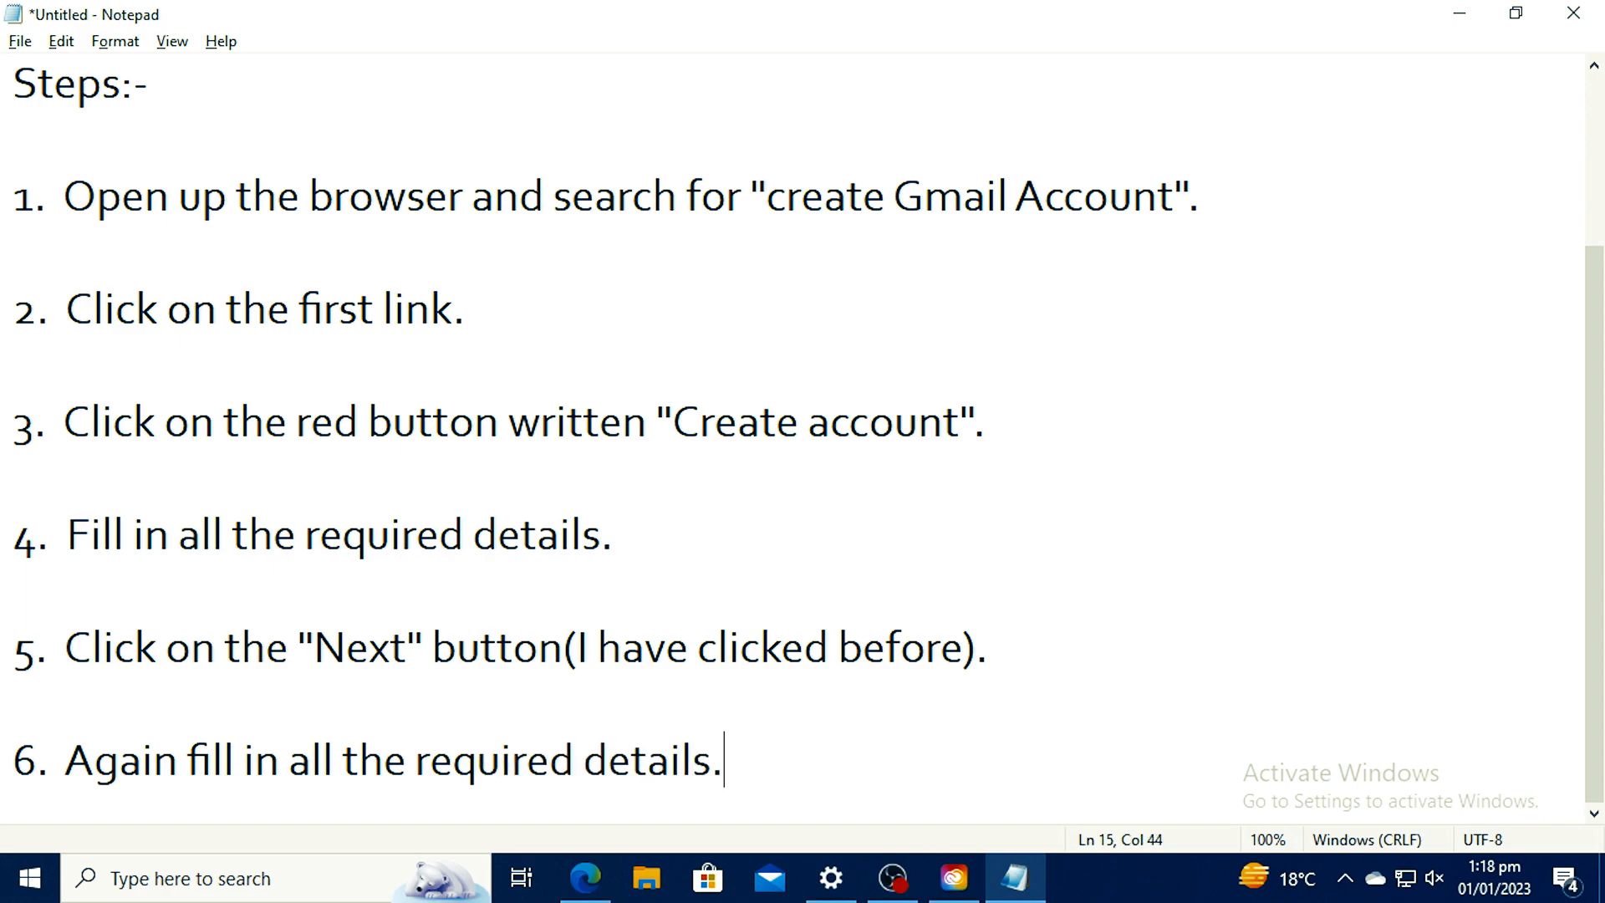
Step: Switch to the Google Account form in Microsoft Edge and fill in the required personal details
key("alt+Tab")
key("alt+Tab")
key("alt+Tab")
key("alt+Tab")
key("alt+Tab")
key("alt+Tab")
key("alt+Tab")
key("alt+Tab")
key("alt+Tab")
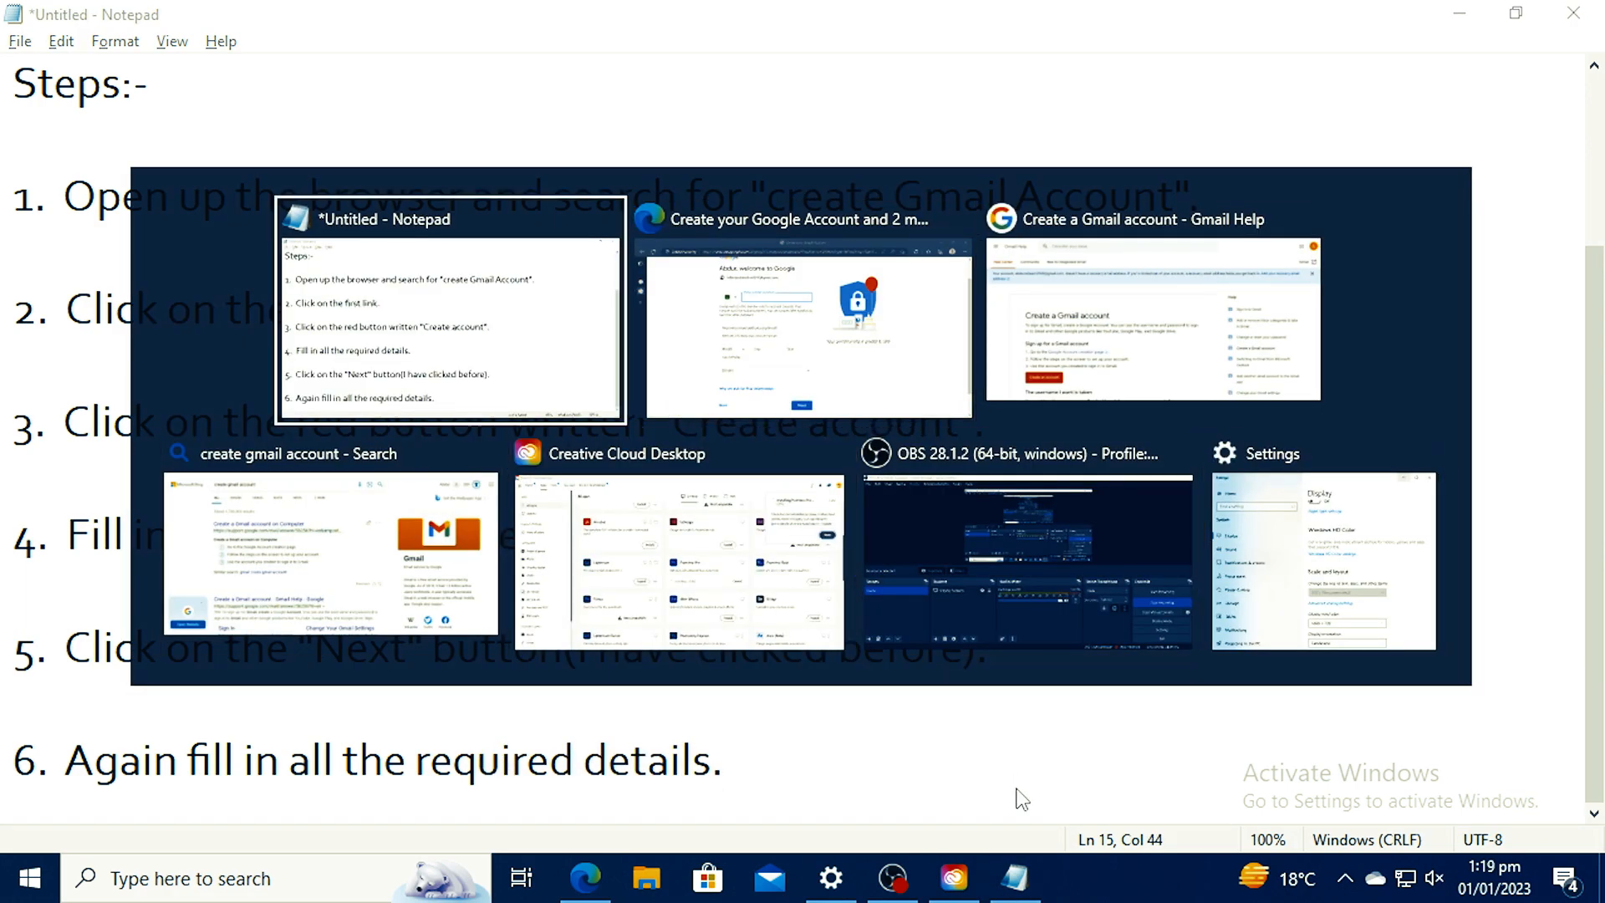
key("alt+Tab")
key("ctrl+Tab")
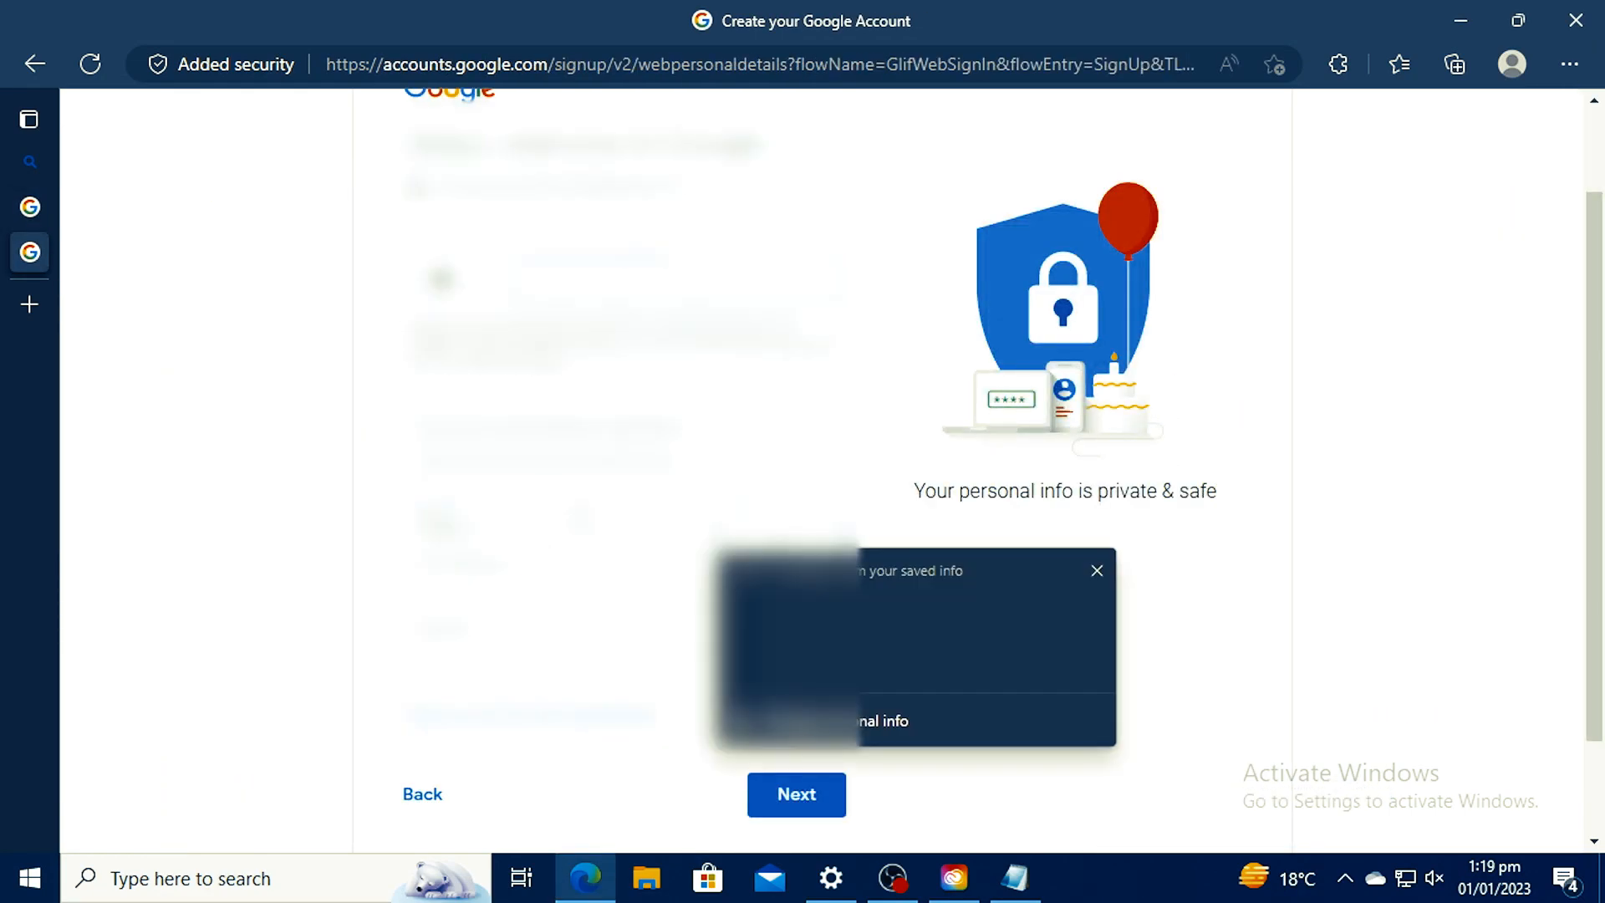
Step: Return to the Notepad document and add the item "7. Click on the "Next" button."
mouse_move(1014, 878)
left_click(973, 757)
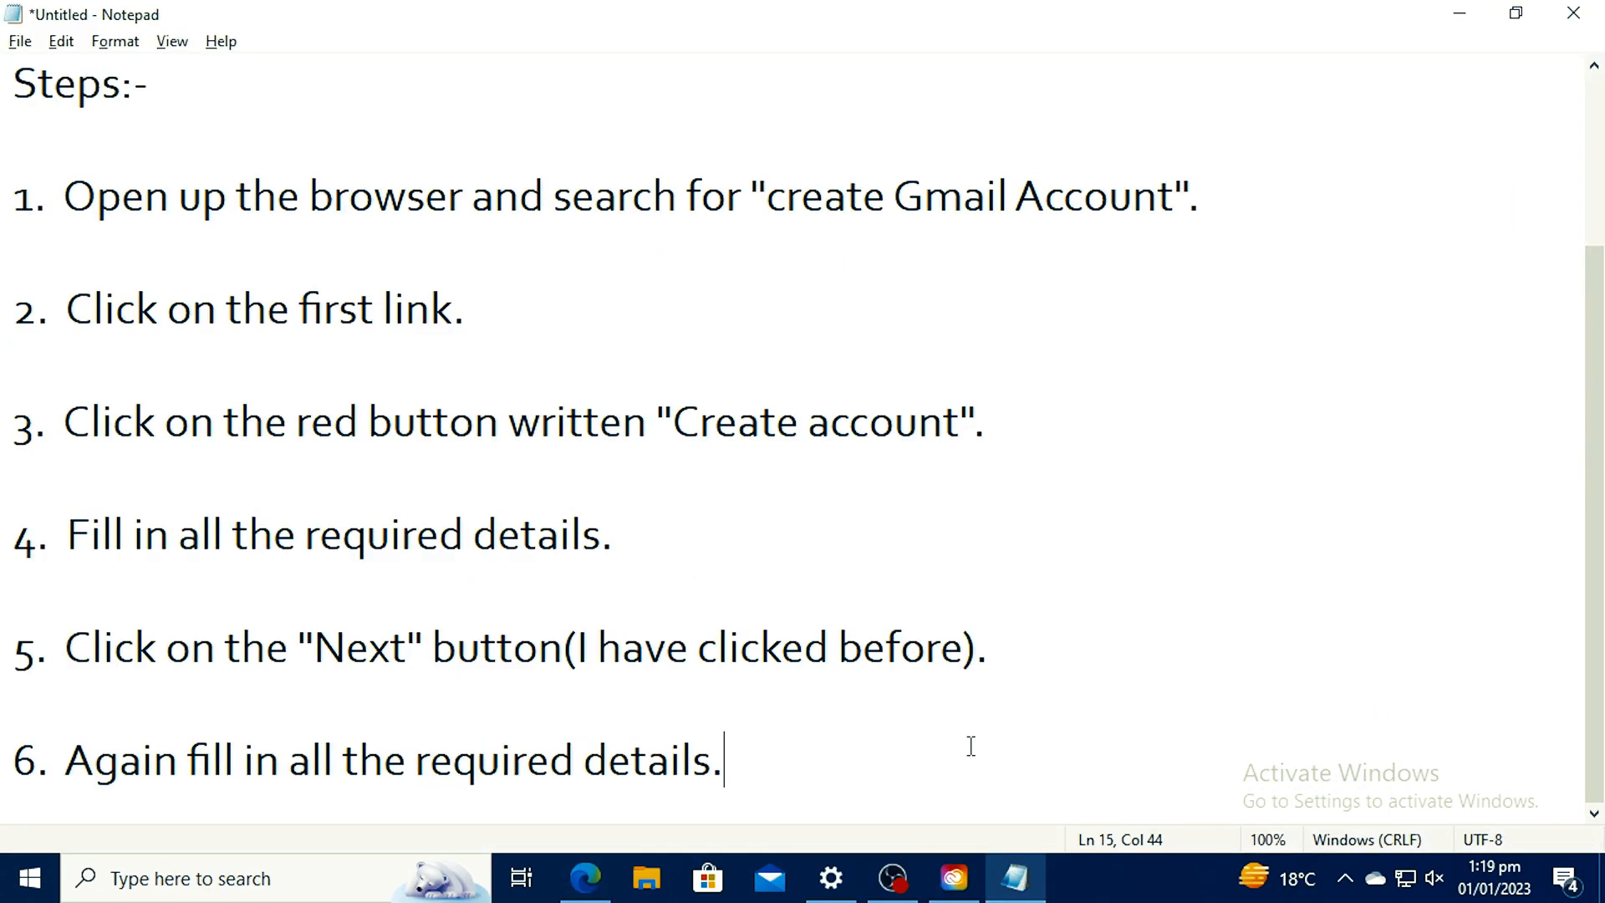
key("Return")
key("Return")
type("7")
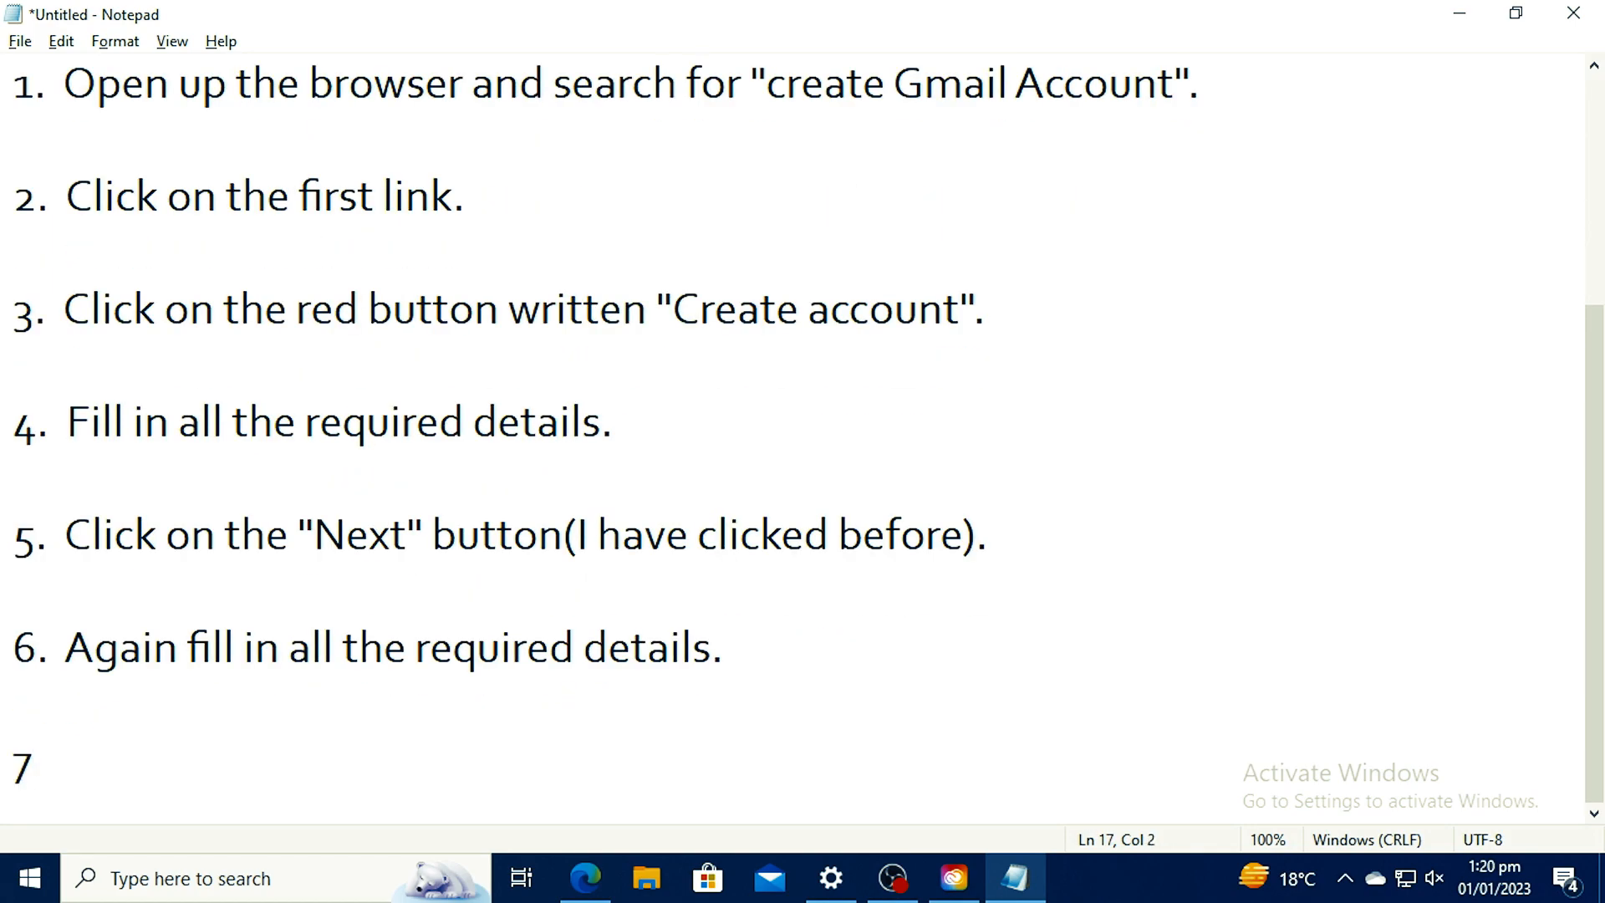
type(".  Click on the \"Next\" button.")
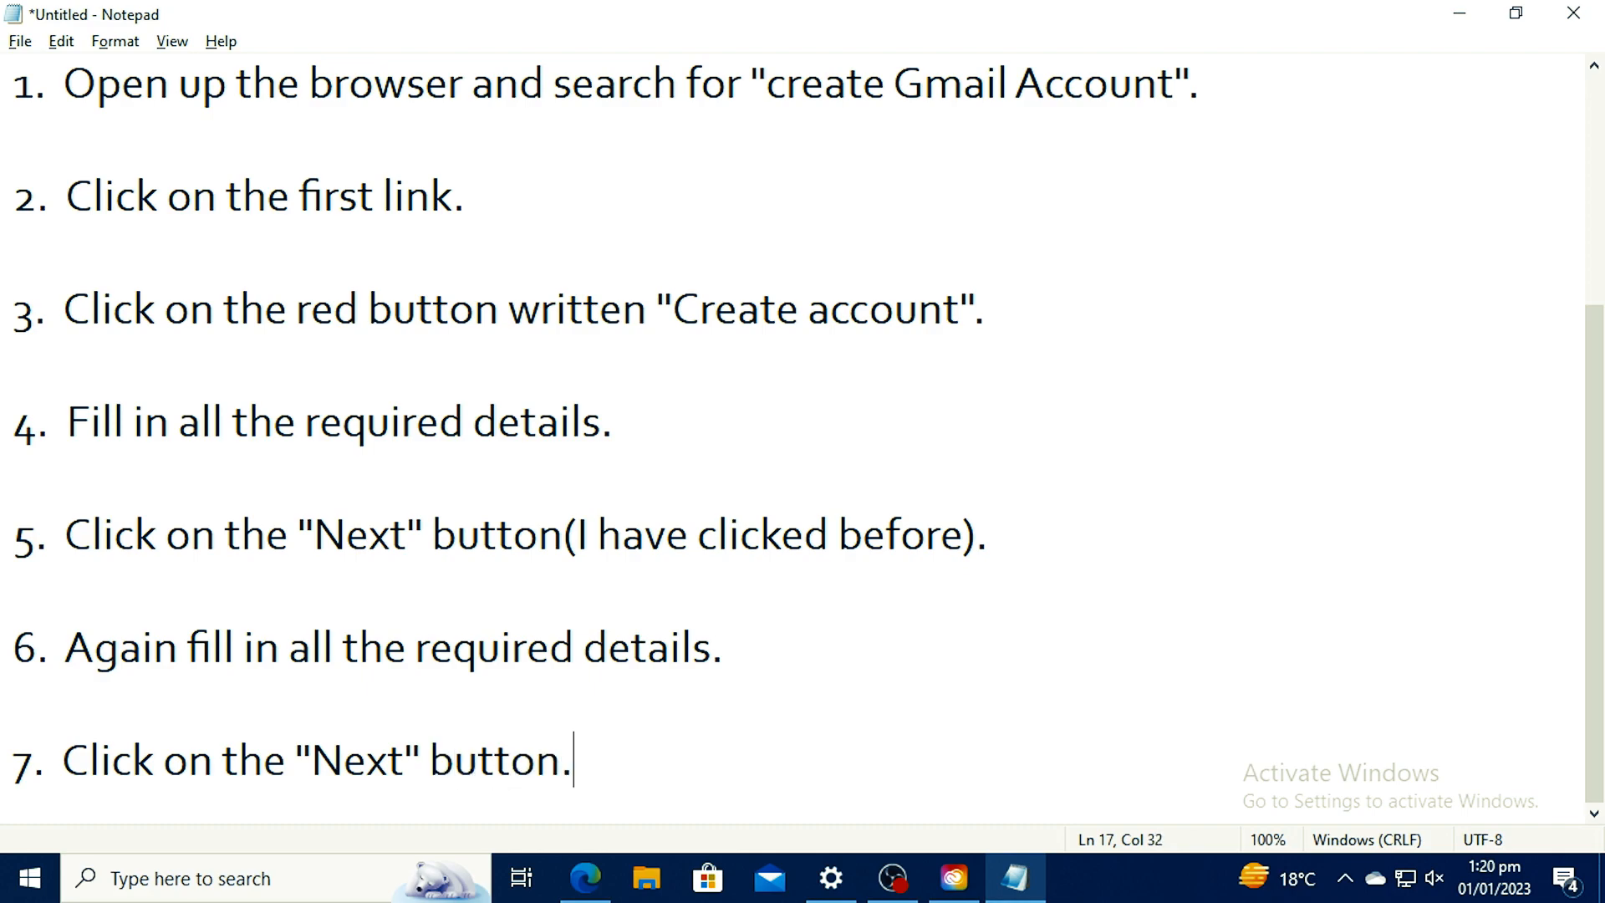
Step: Submit the completed personal details on the Google Account form in Microsoft Edge
key("alt+Tab")
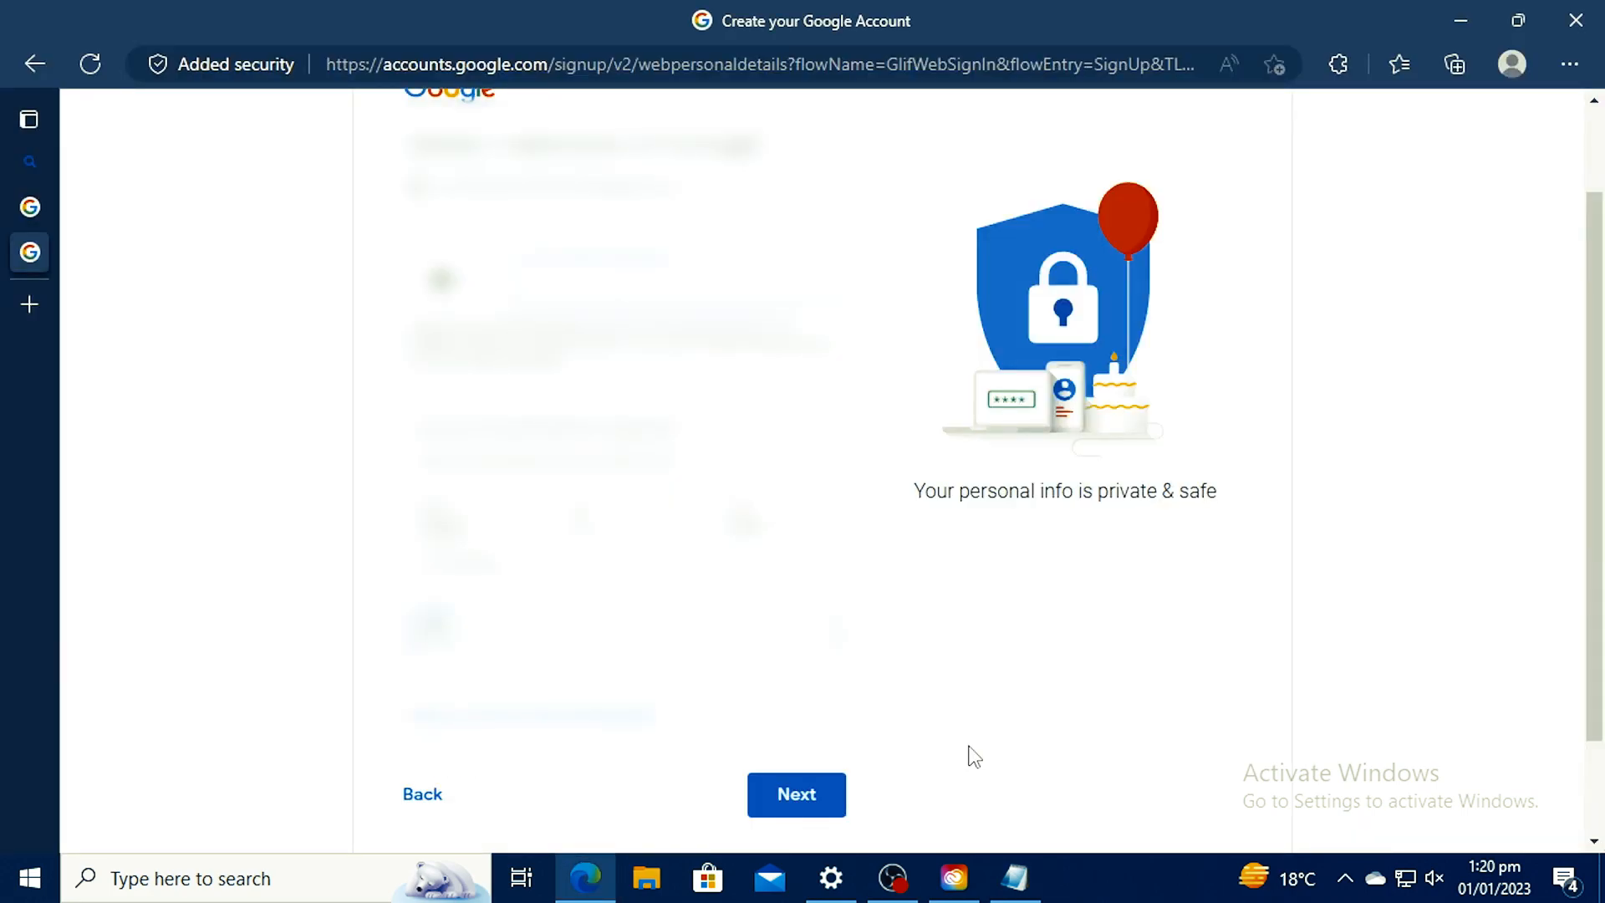
left_click(842, 805)
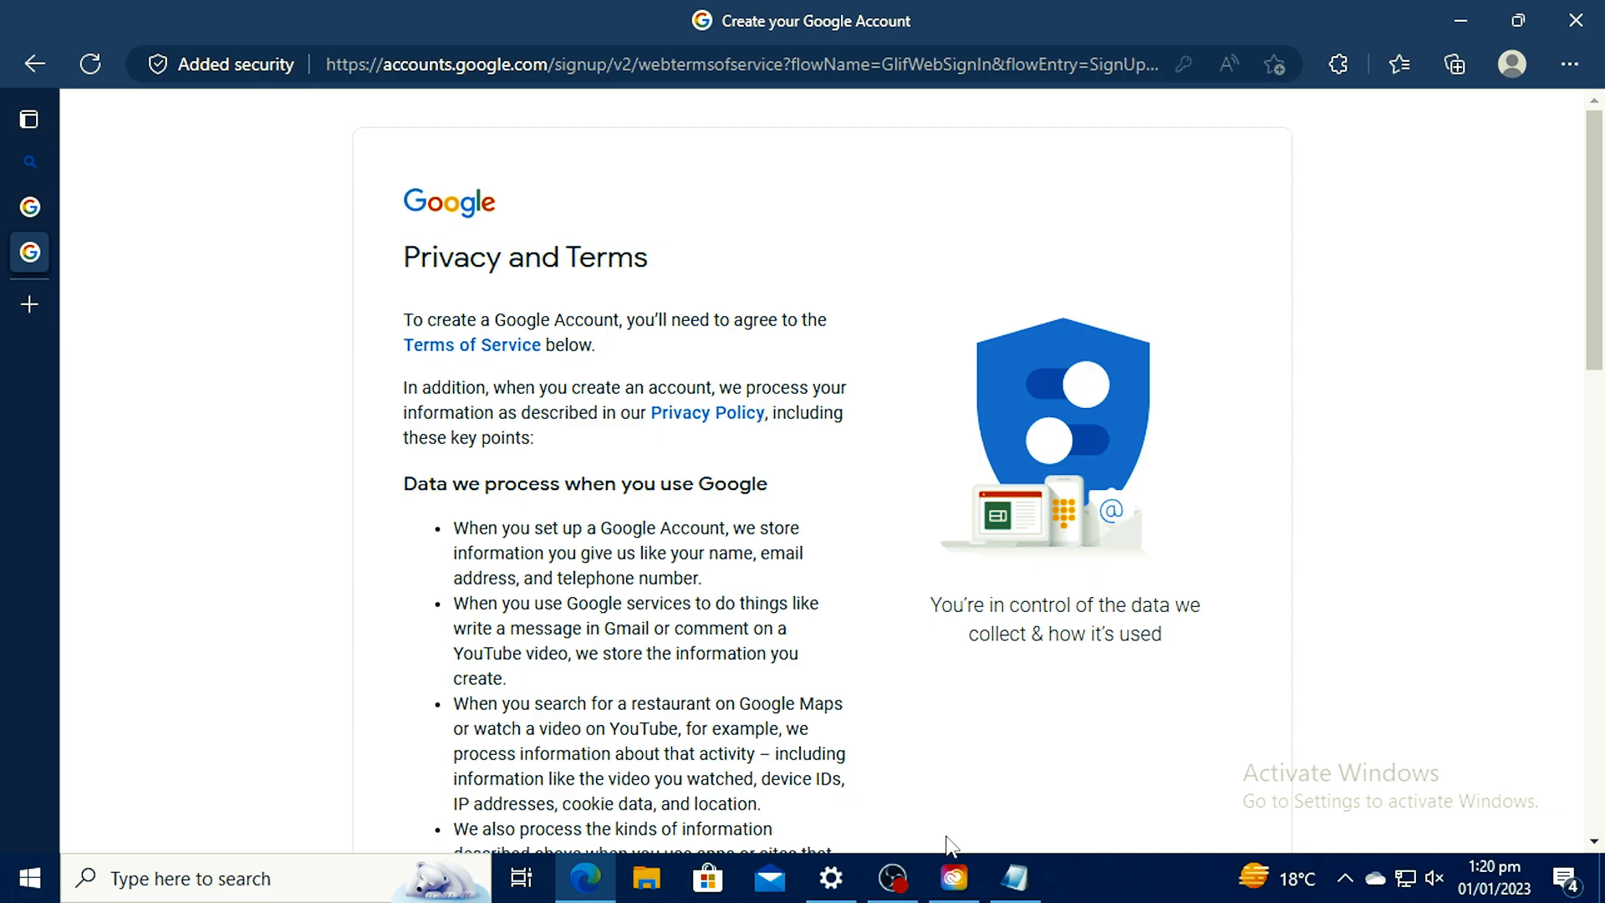
Step: In the Notepad document, add the item "8. Scroll down(if needed) and click on the "Next" button. Also choose everything according to your needs."
left_click(1014, 876)
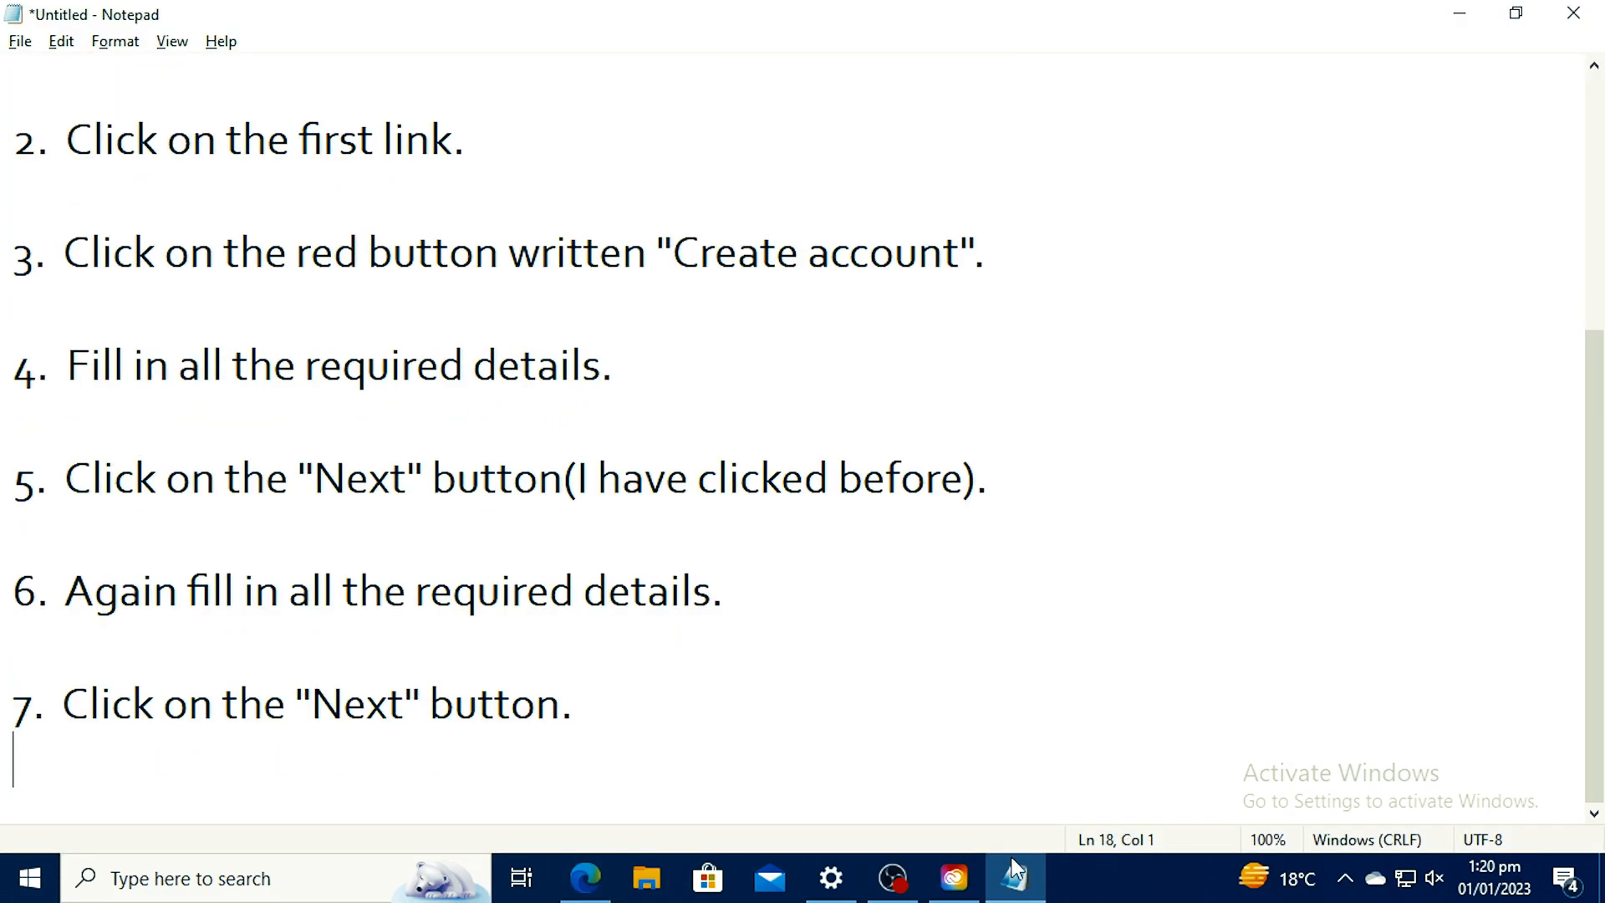
type("8.  Scroll down(i)")
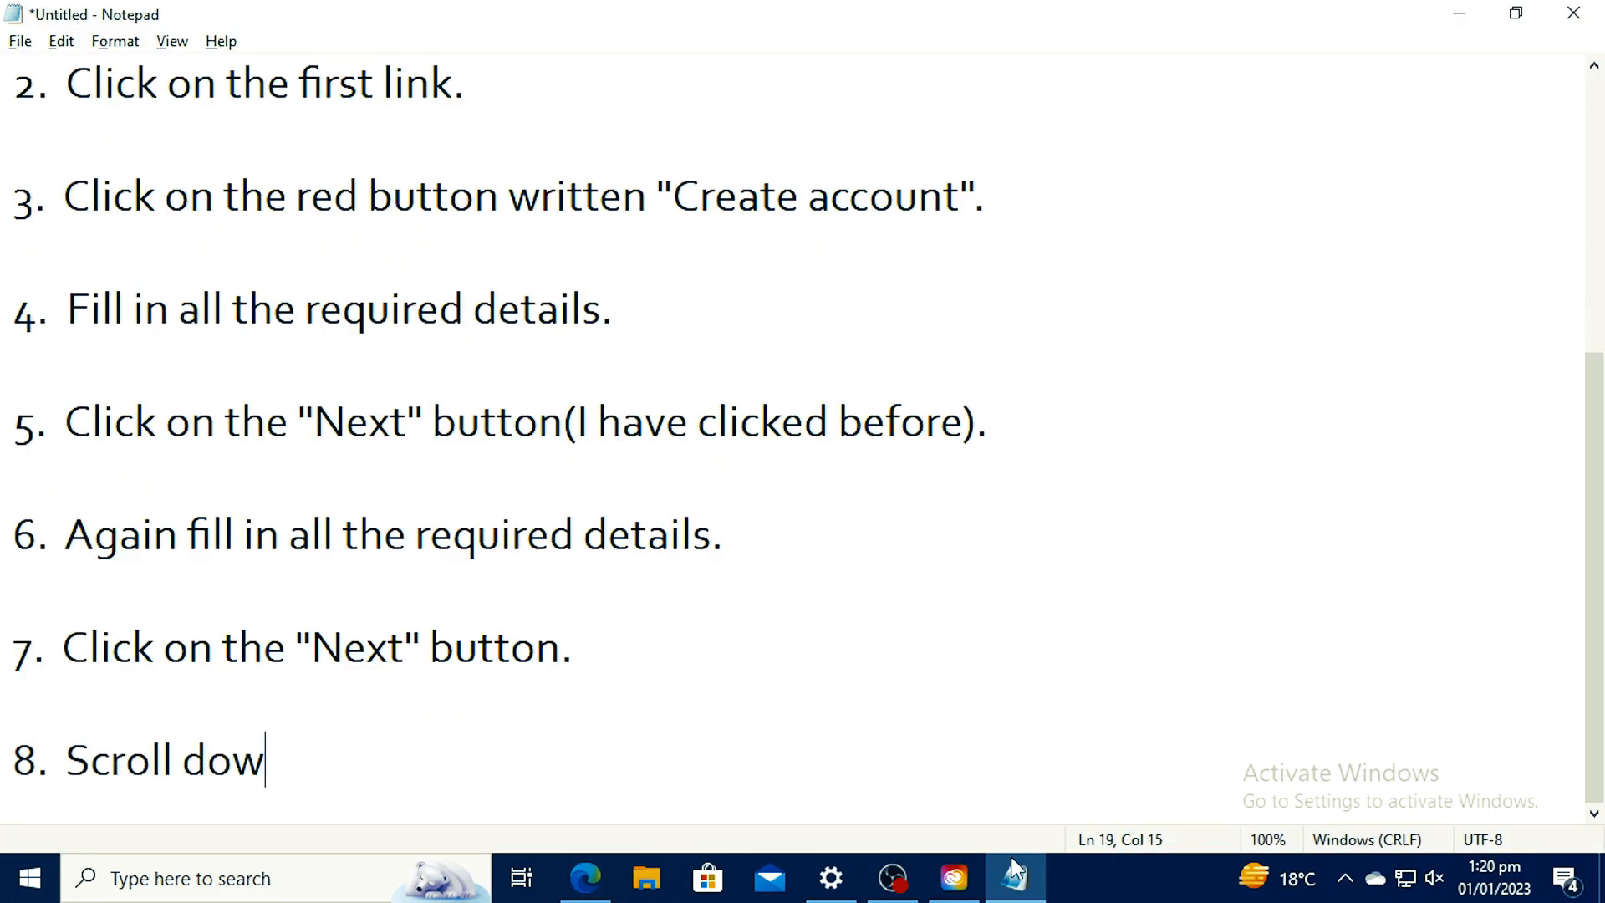
key("Left")
type("if needed)")
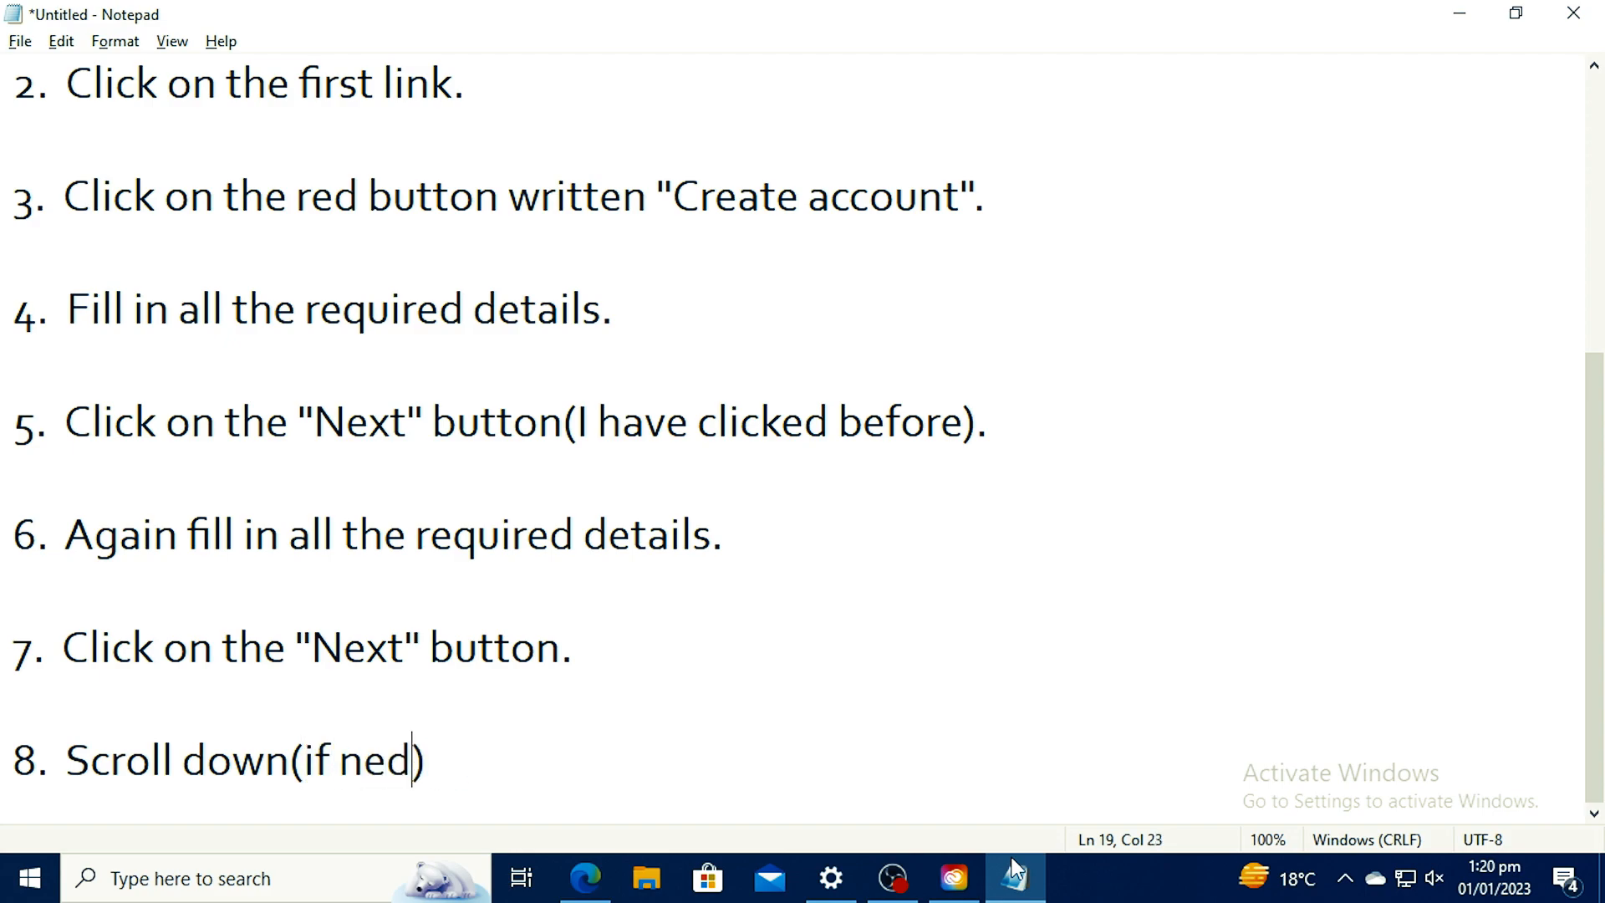
type(" and click o")
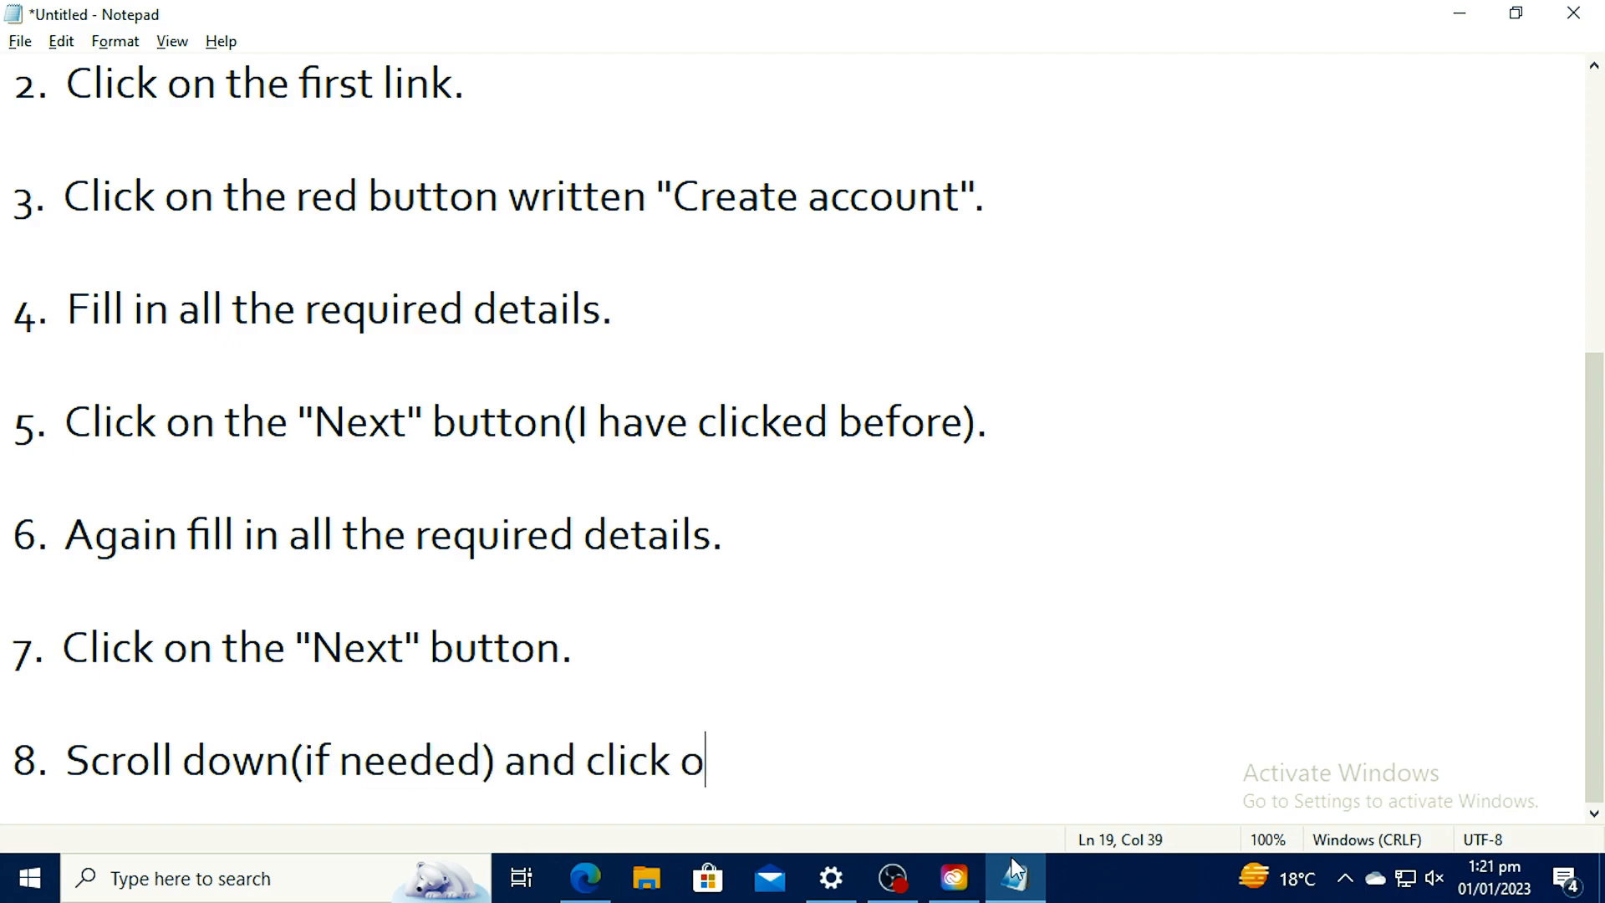
type("n the \"Next\" button.")
key("BackSpace")
type(". A")
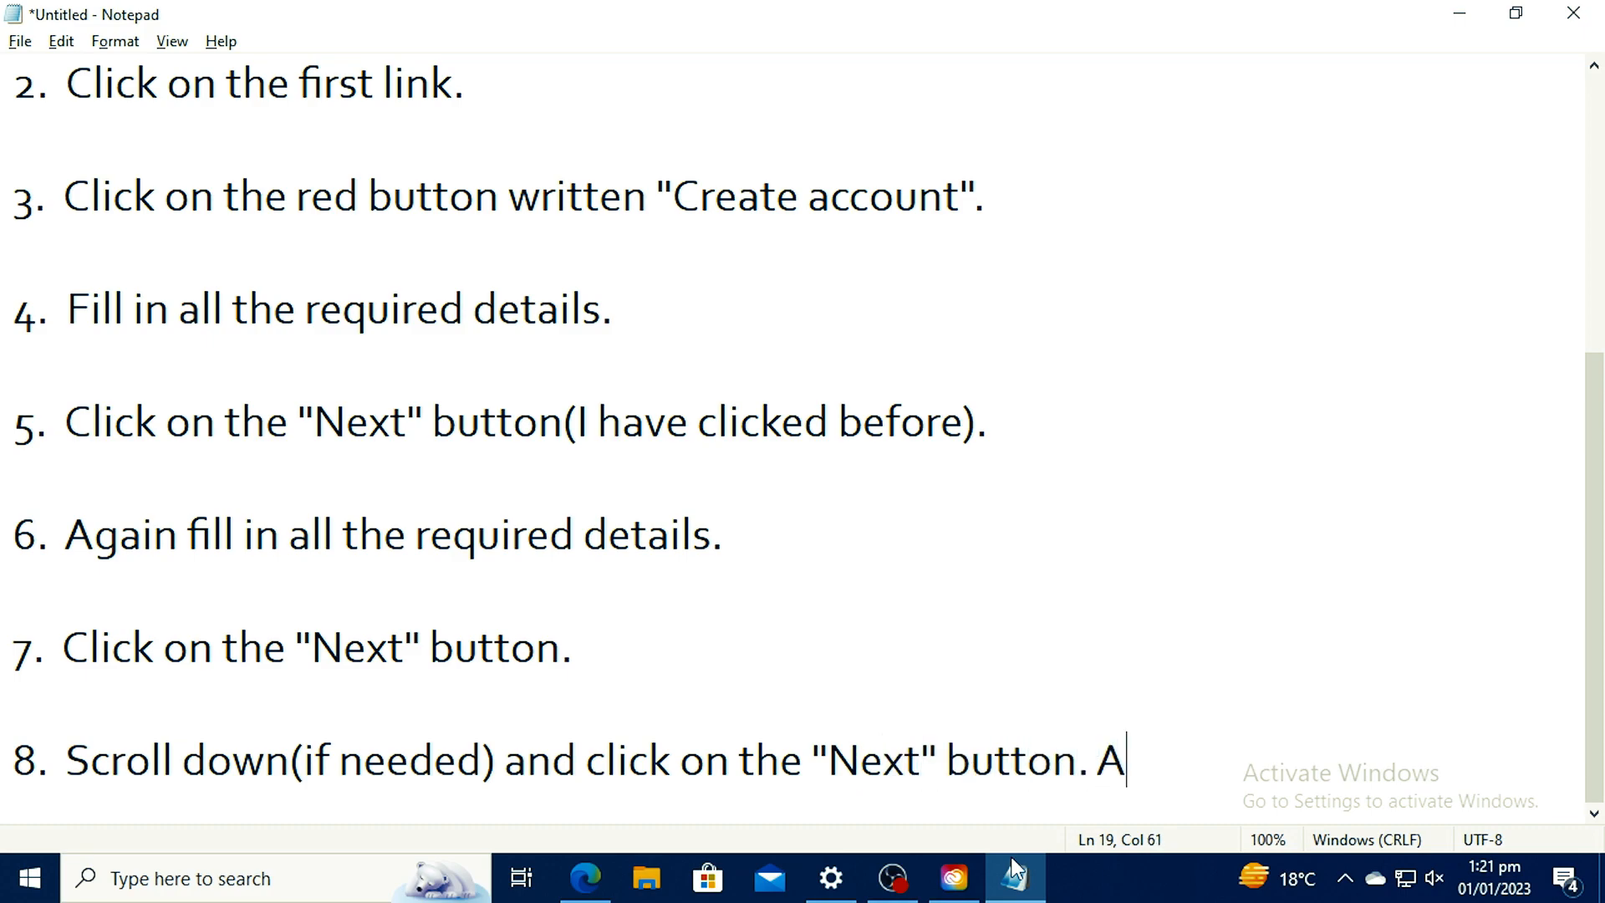
type("lso choose everything acco")
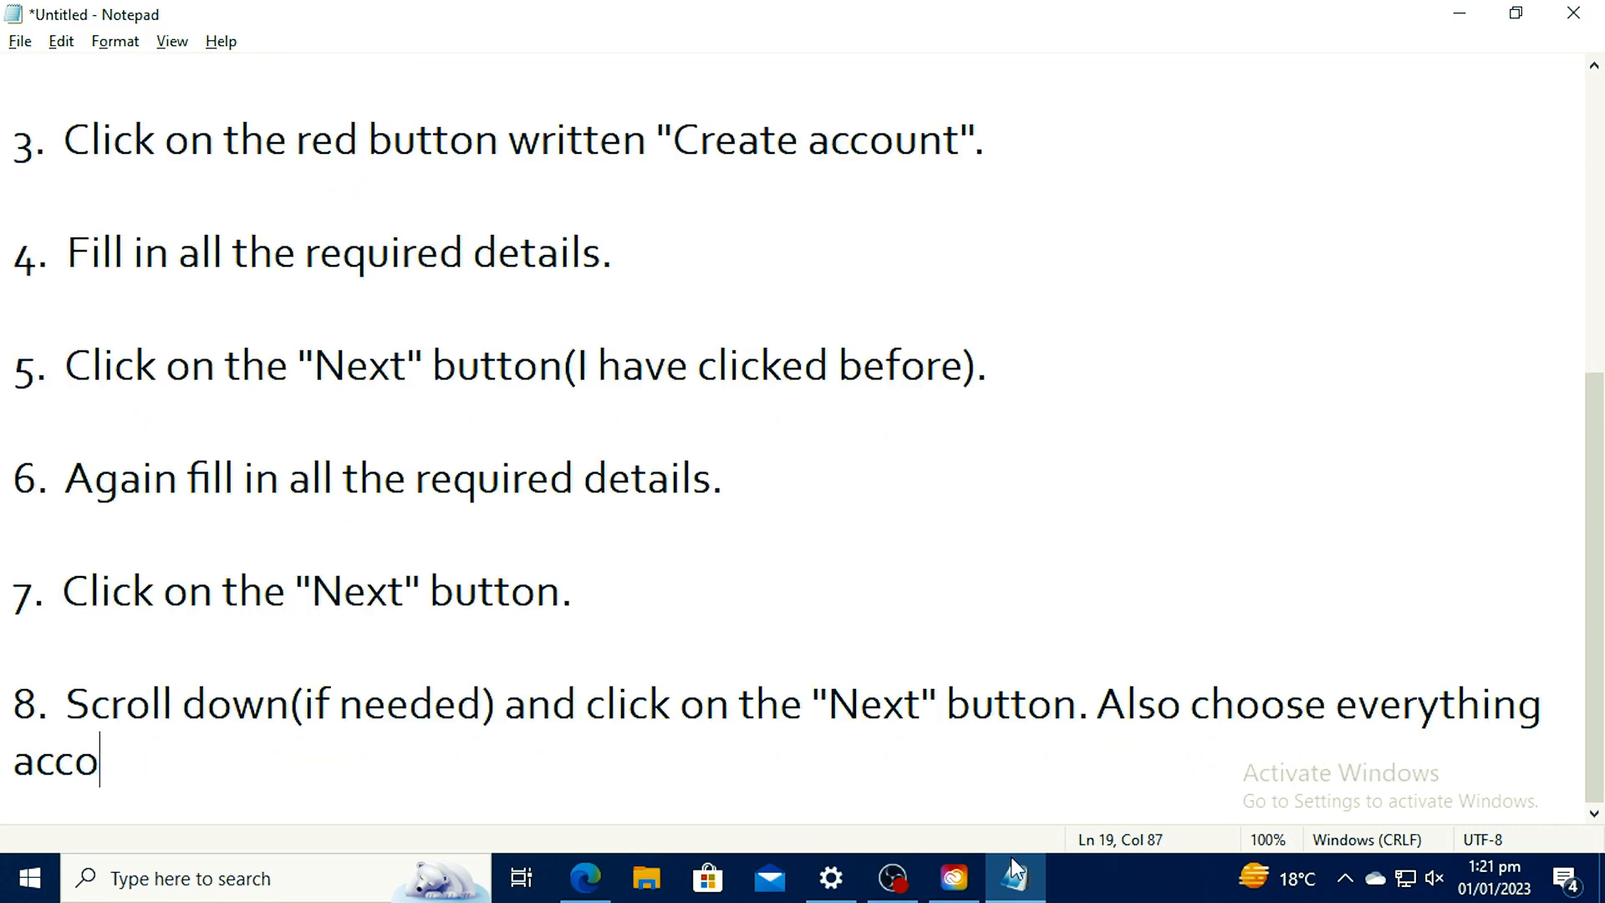
type("rding to your needs")
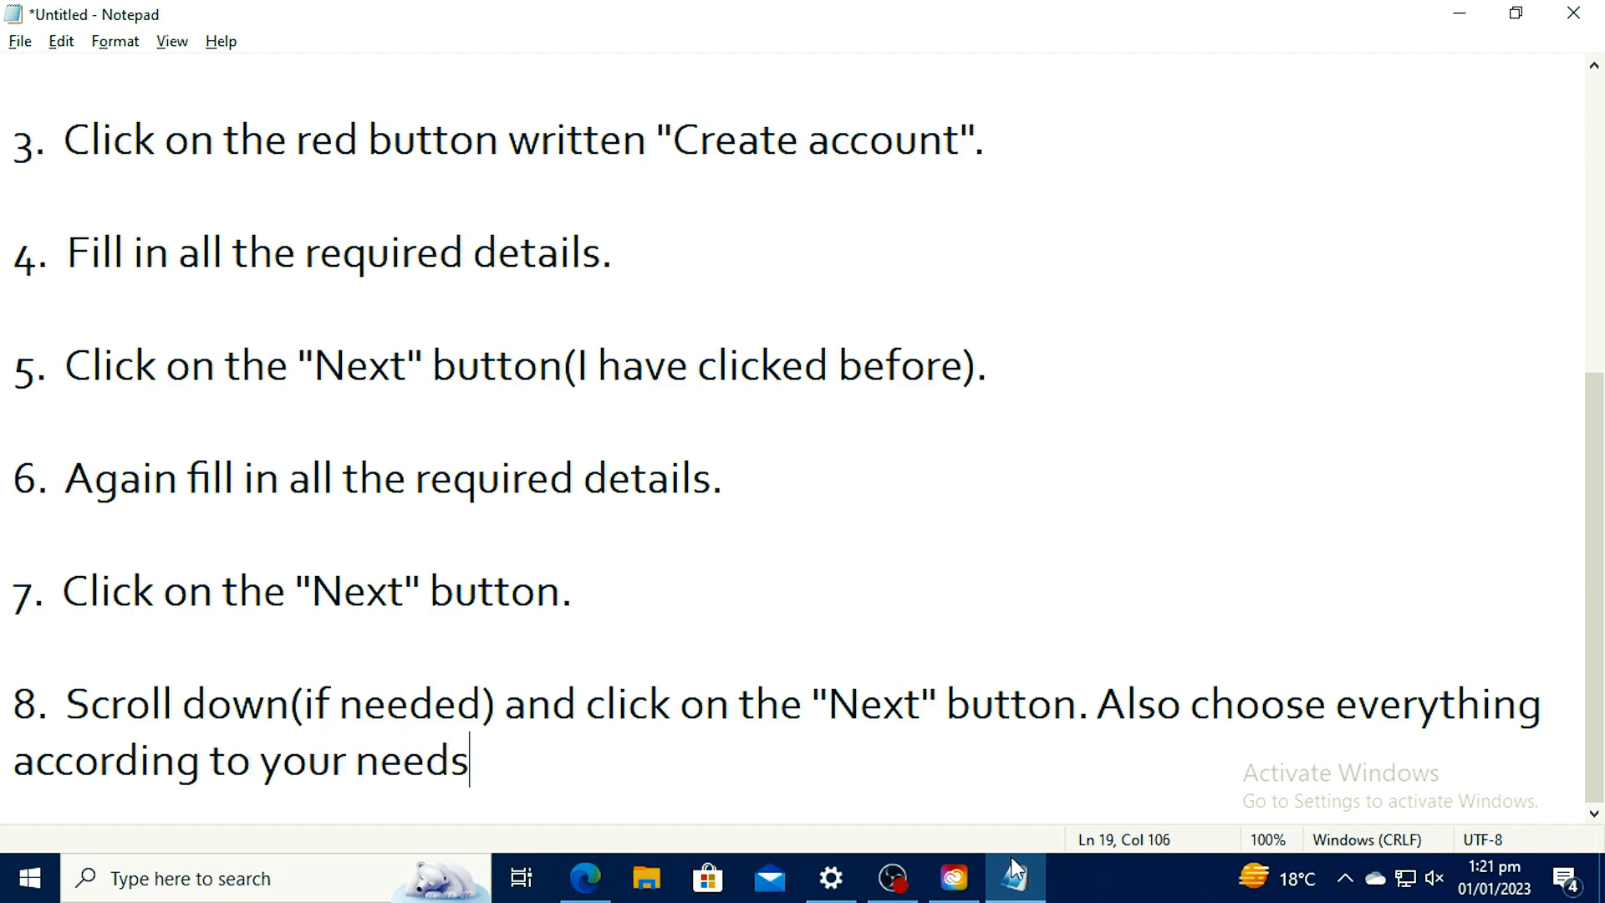
type(".")
Step: Switch to Google's Privacy and Terms page in Microsoft Edge, choose the needed options and agree to the terms
key("alt+Tab")
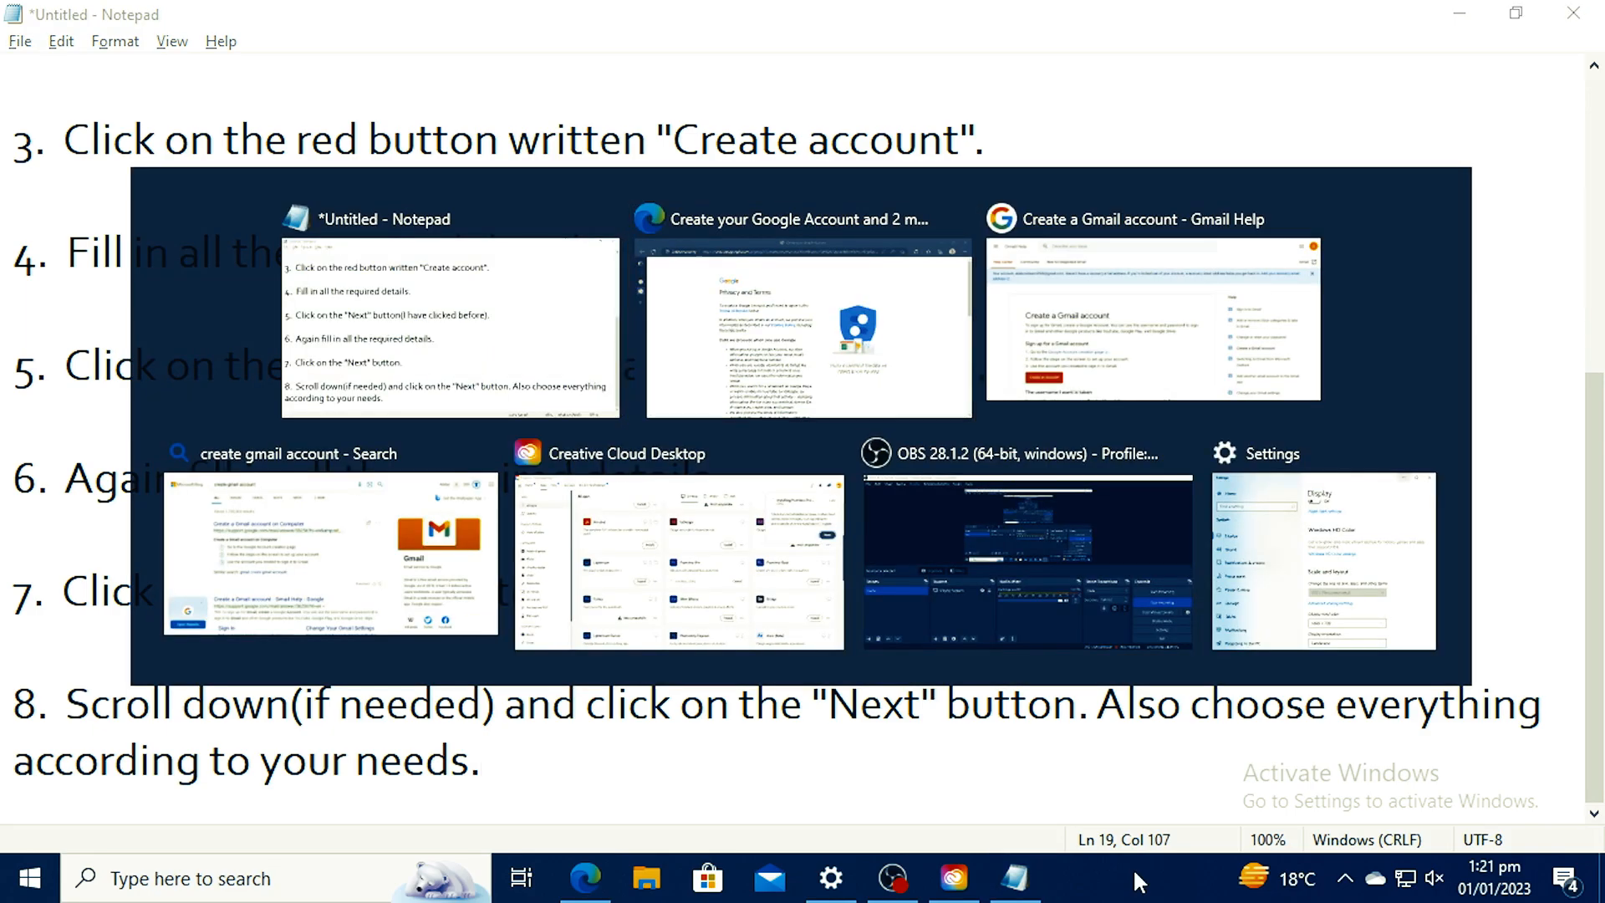
scroll(1085, 669, "down", 10)
left_click(501, 583)
scroll(585, 594, "down", 15)
left_click(499, 585)
left_click(770, 673)
Step: Return to the Notepad document and replace the word "Next" in item 8 with "I agree"
key("alt+Tab")
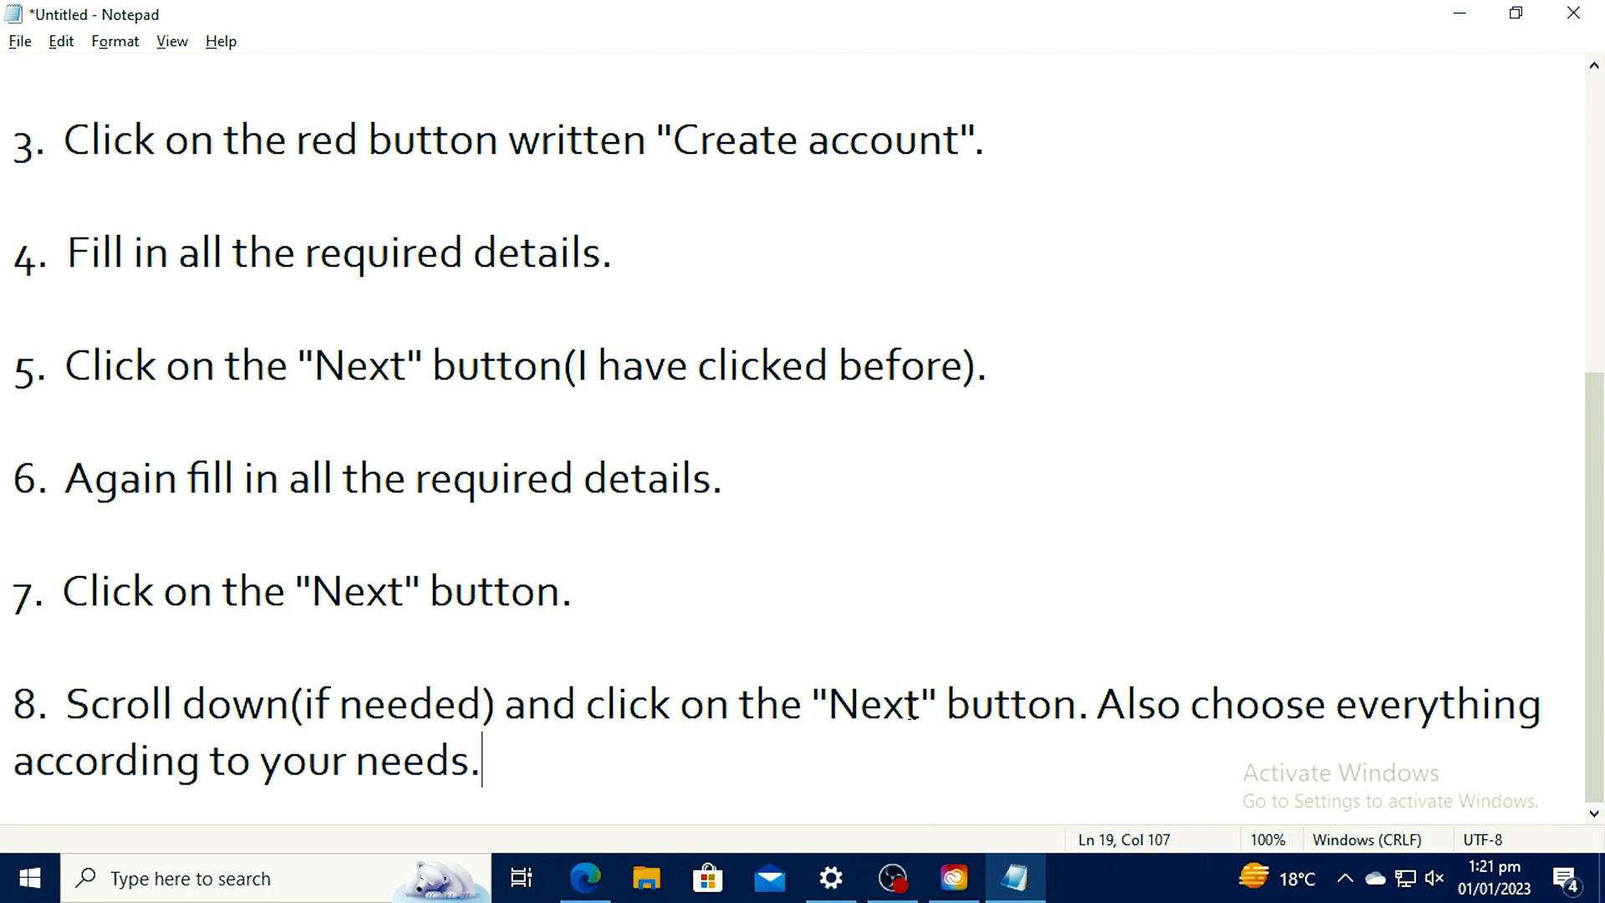
left_click_drag(919, 710, 836, 712)
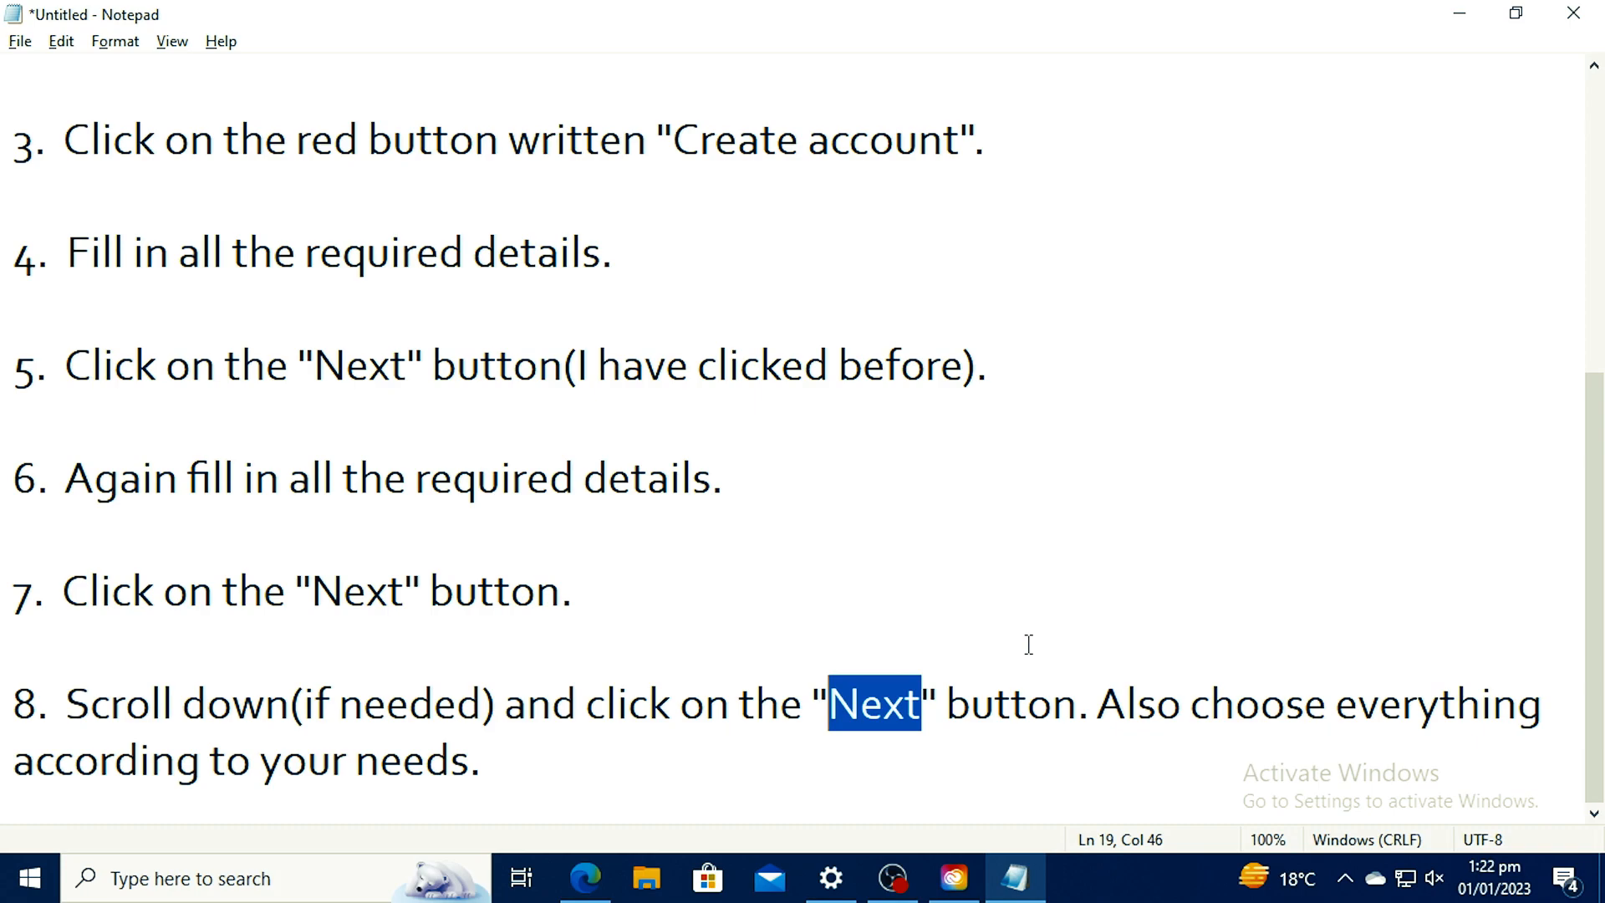
type("I agre")
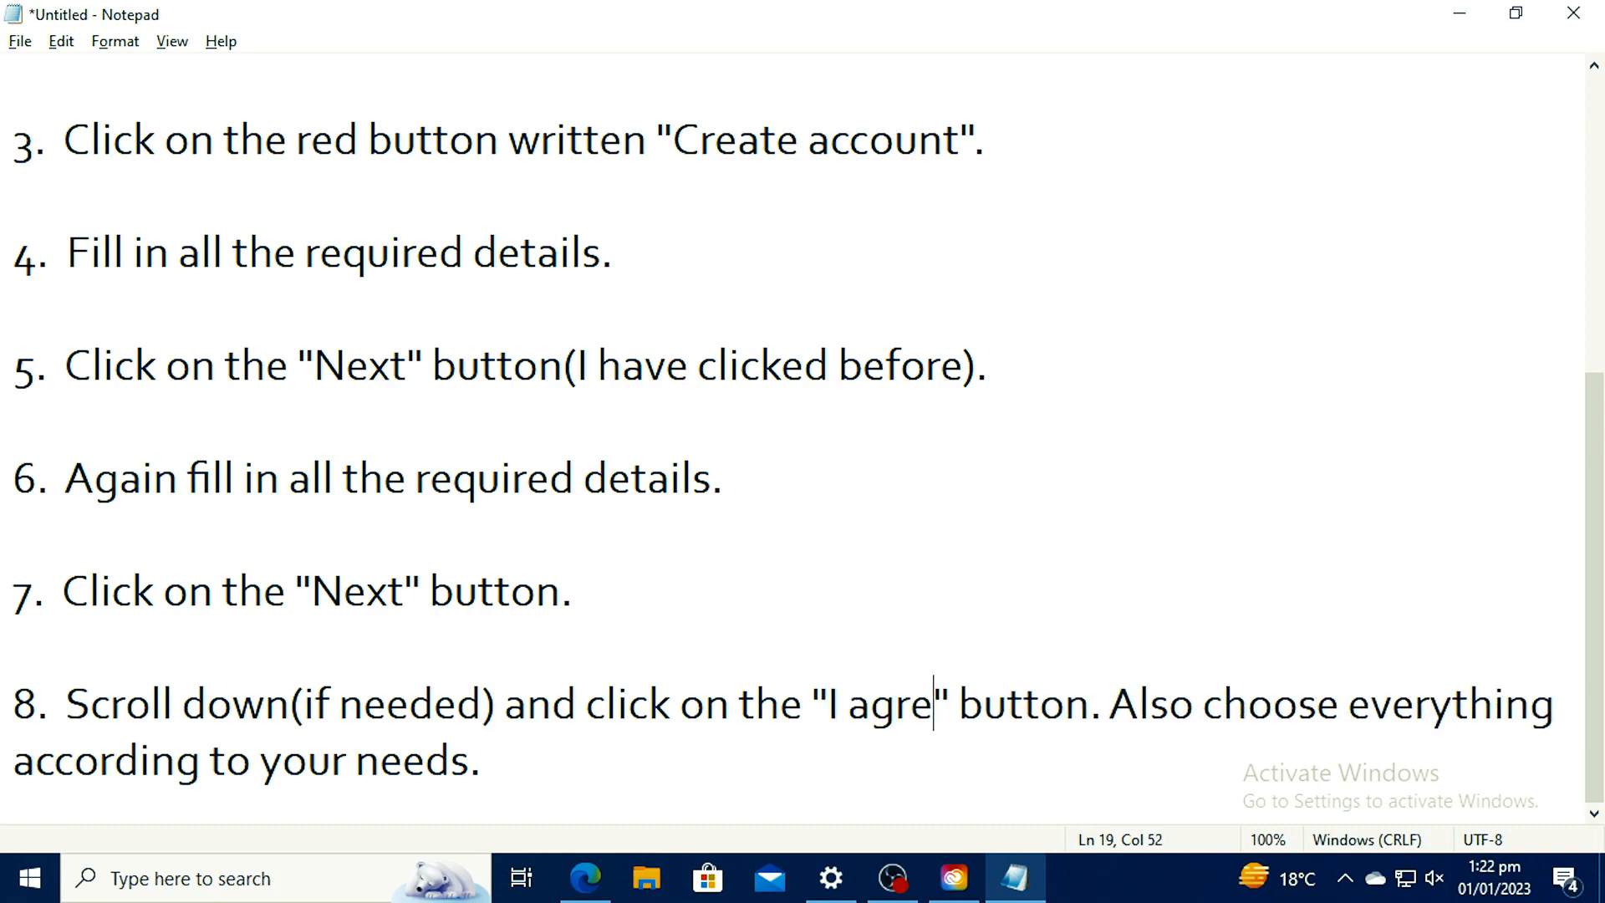
type("e")
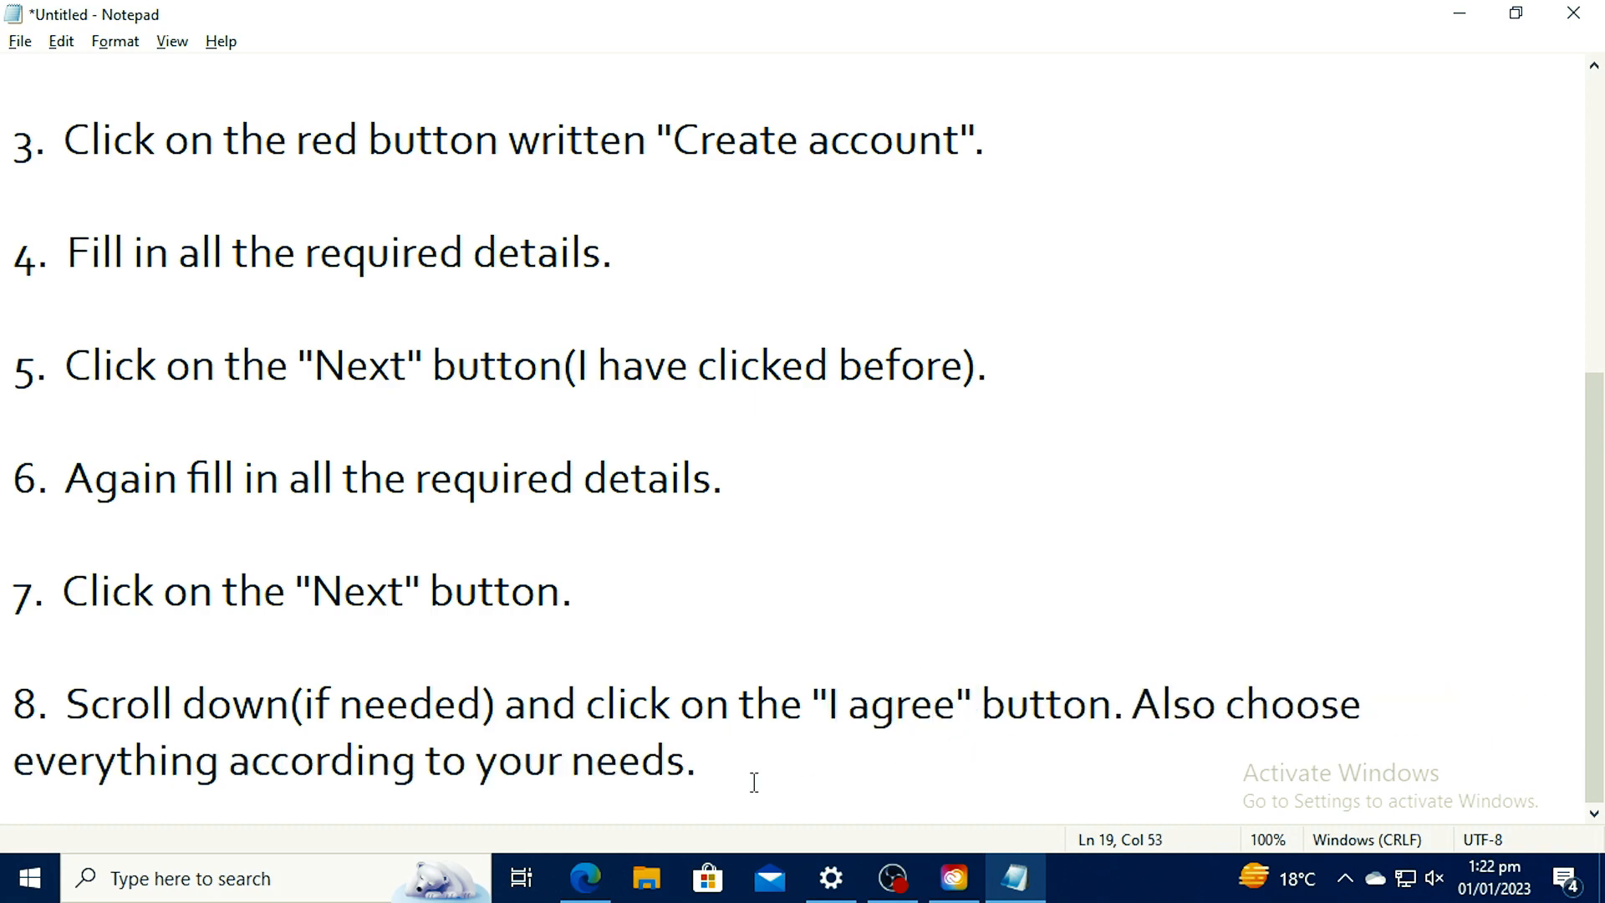
Step: Check the new account's page in Microsoft Edge and add the Notepad item "9. BOOM! And your Gmail Account is created."
key("Return")
key("Return")
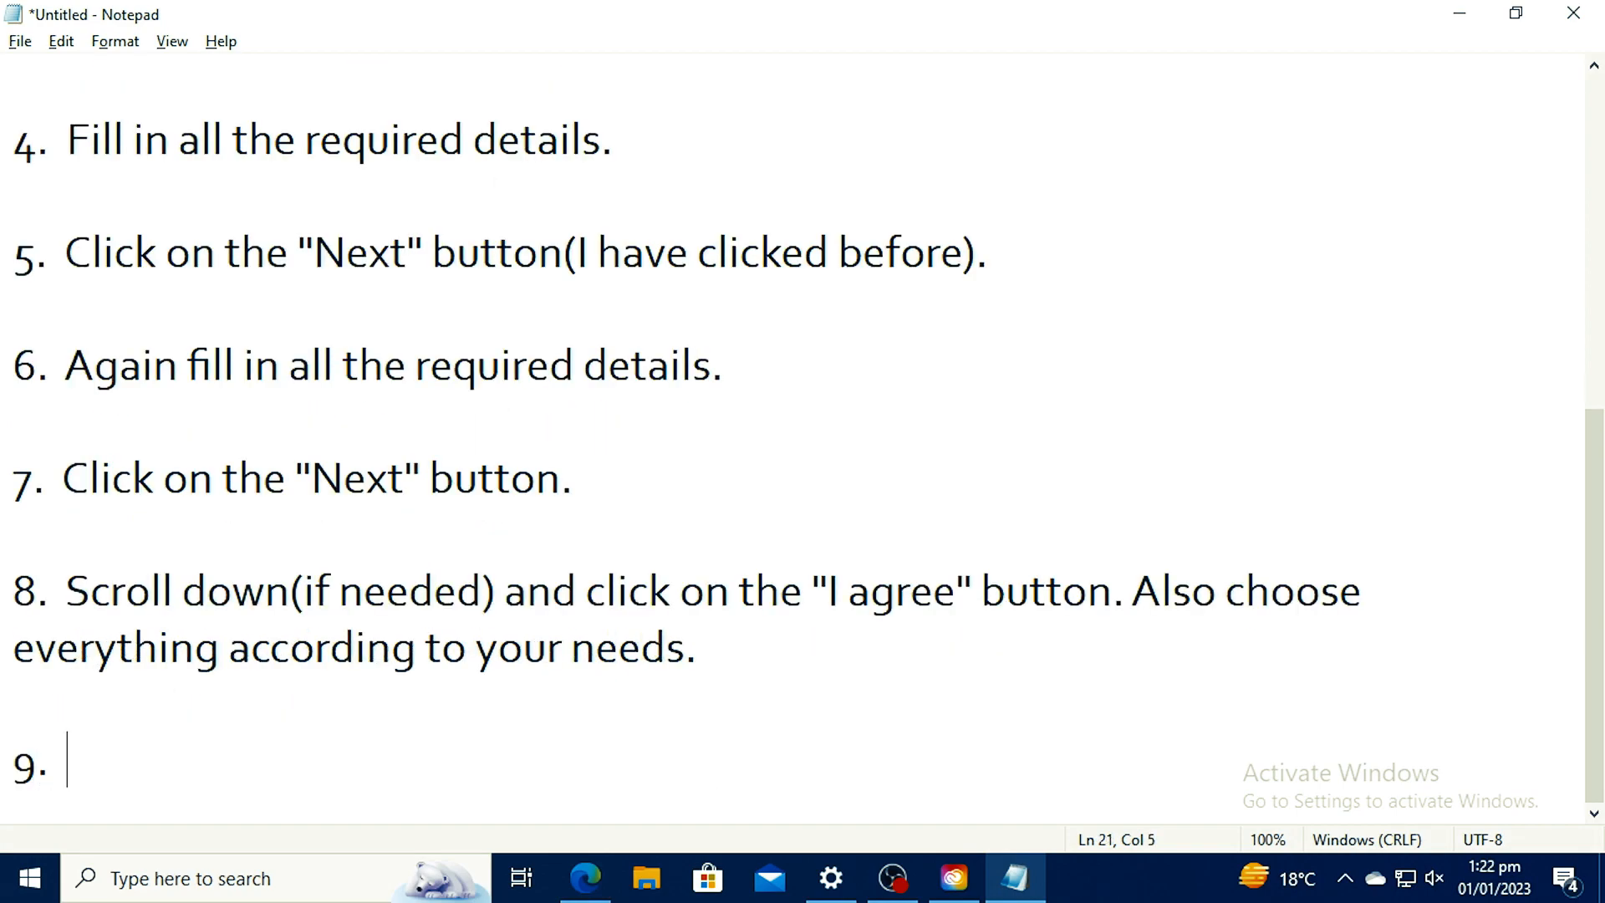
key("alt+Tab")
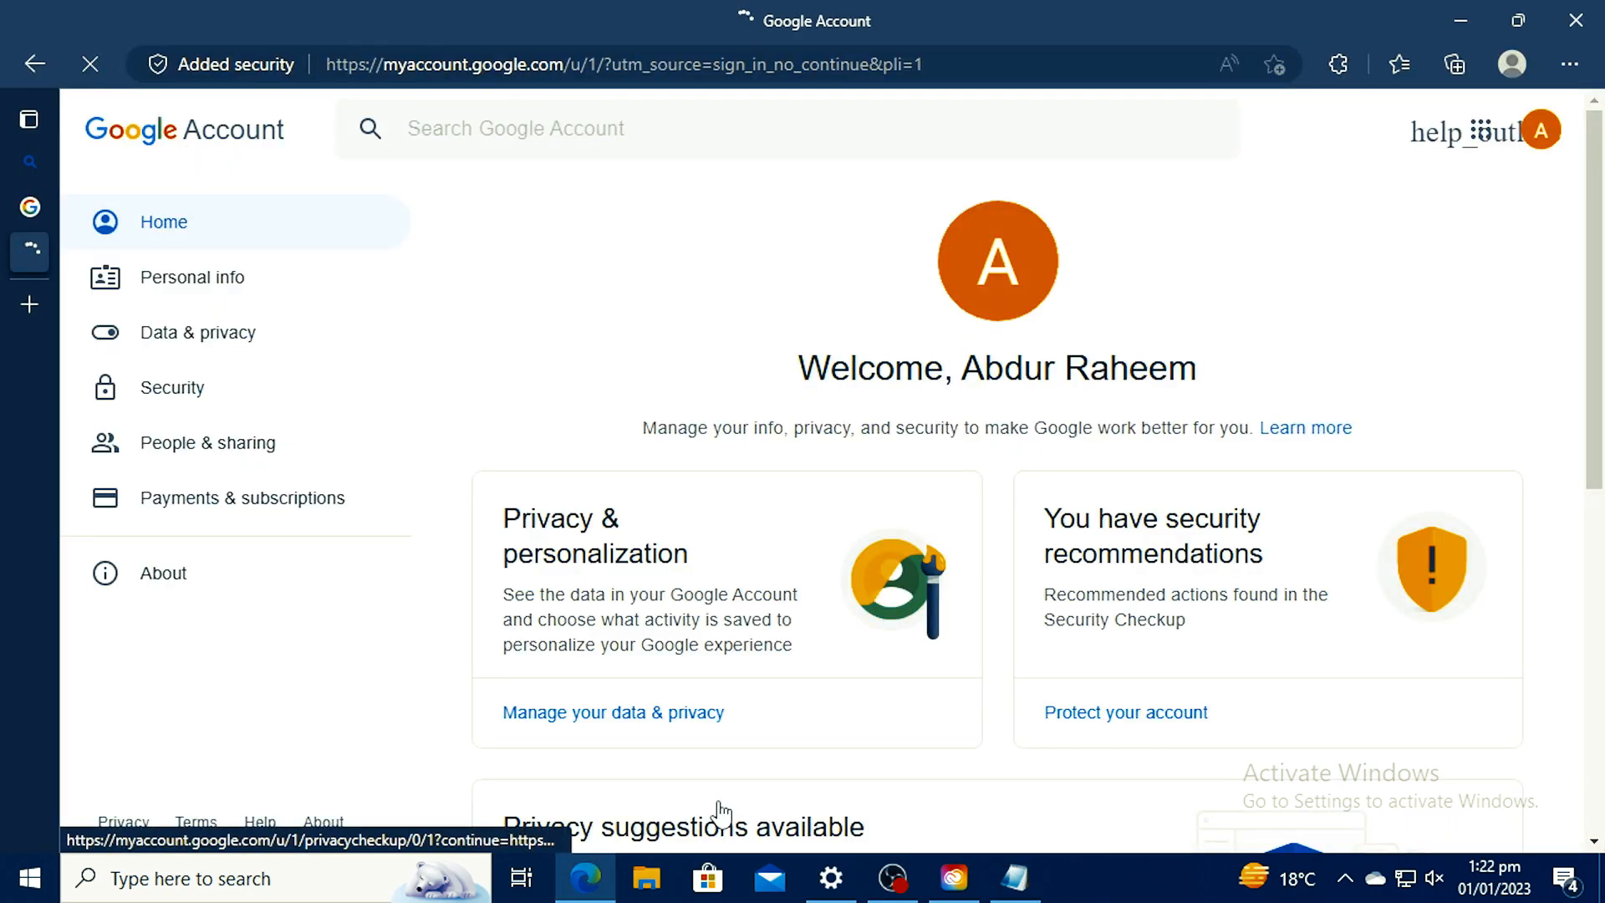
key("alt+Tab")
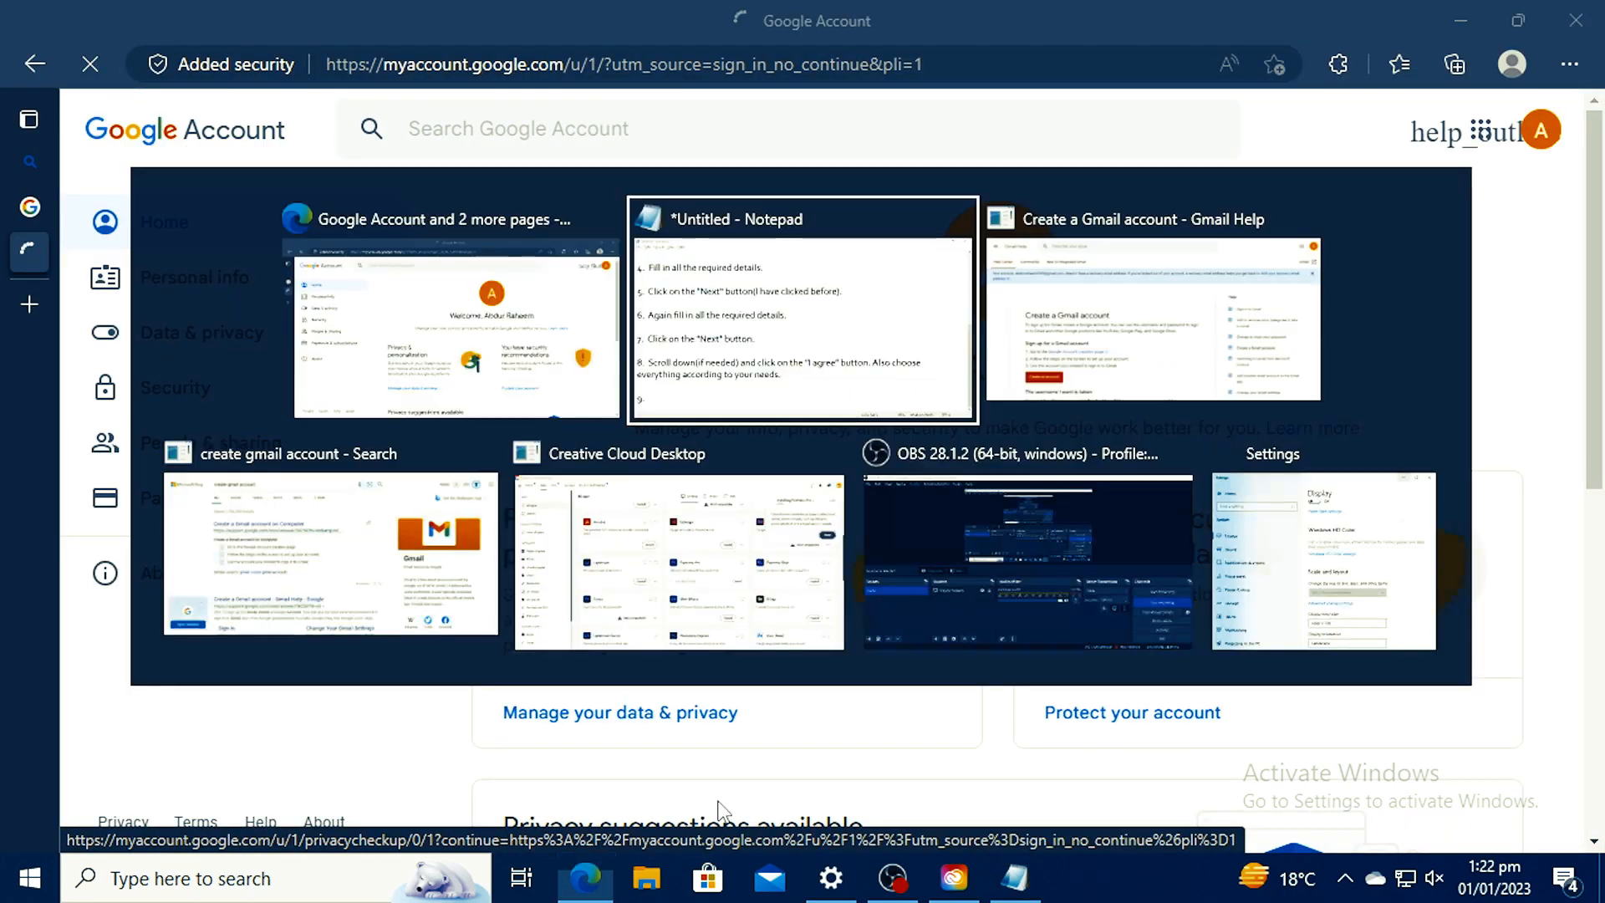
type("BOOM! ")
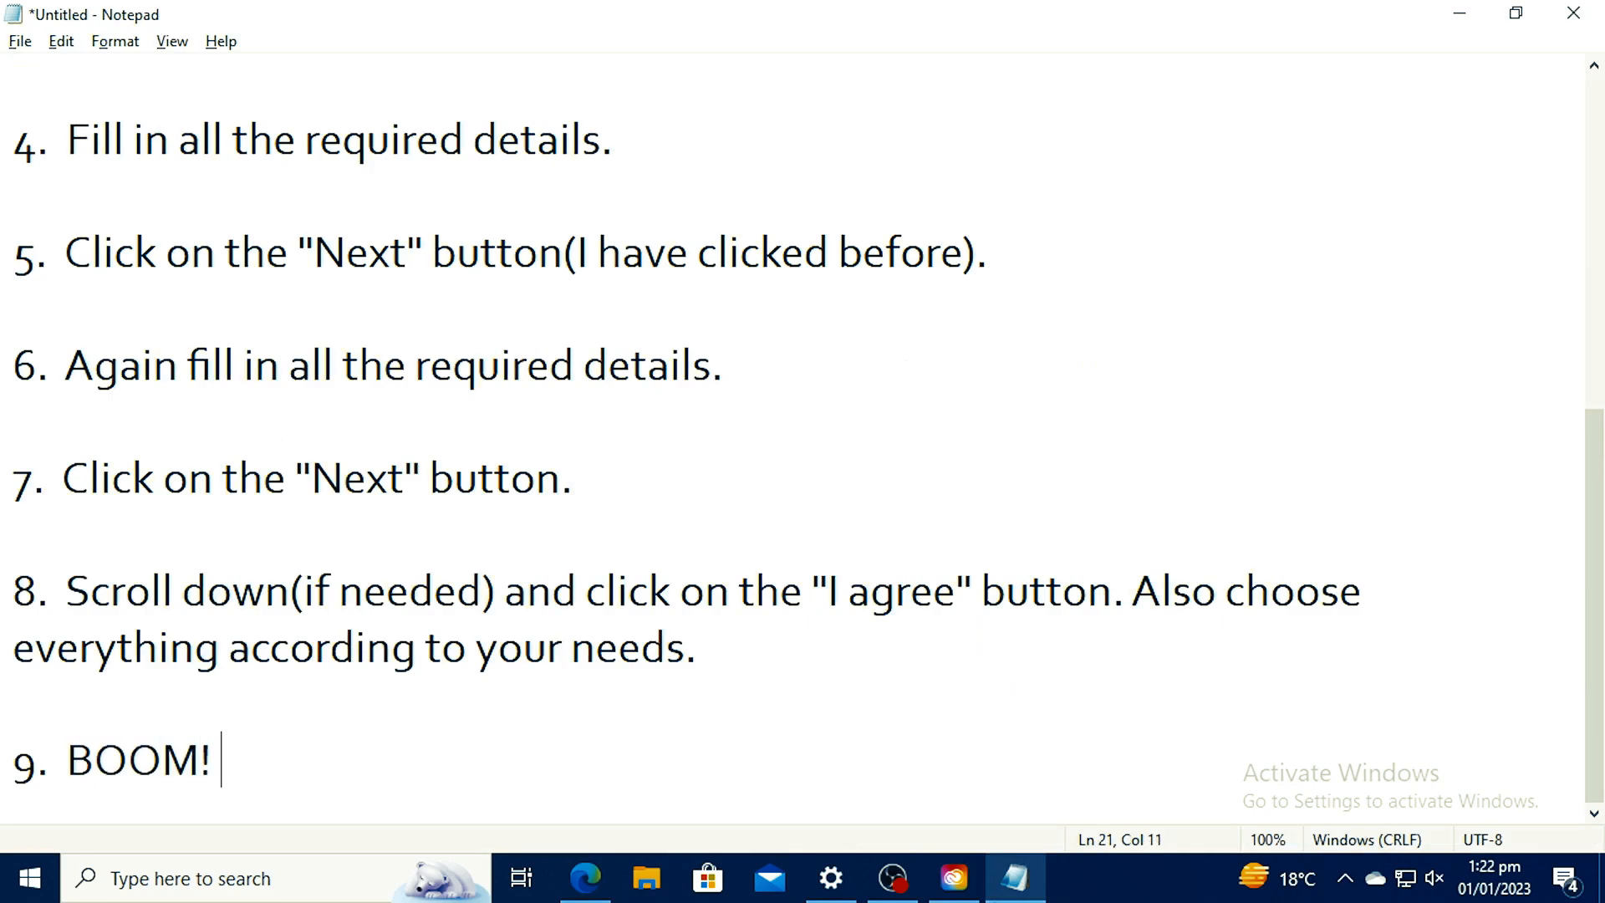
type("And your Gmail Acc")
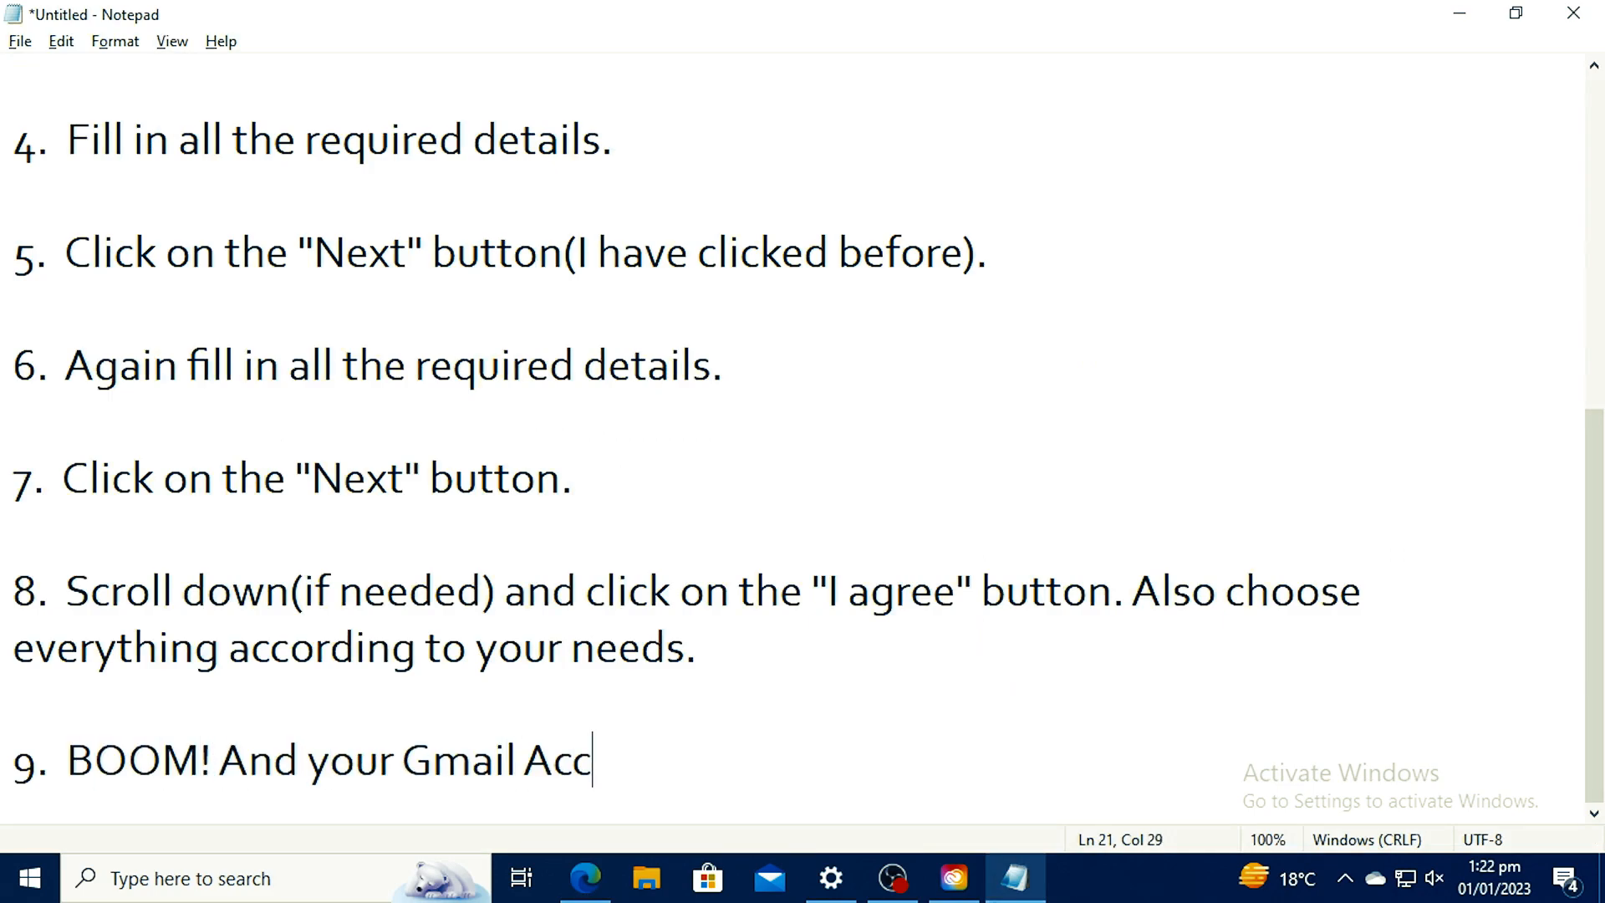
type("ount is created.")
Step: Below item 9, start an indented paragraph: "So, you can see that we have created a Gmail Account in just 'nine' steps. Thats very amazing."
key("Return")
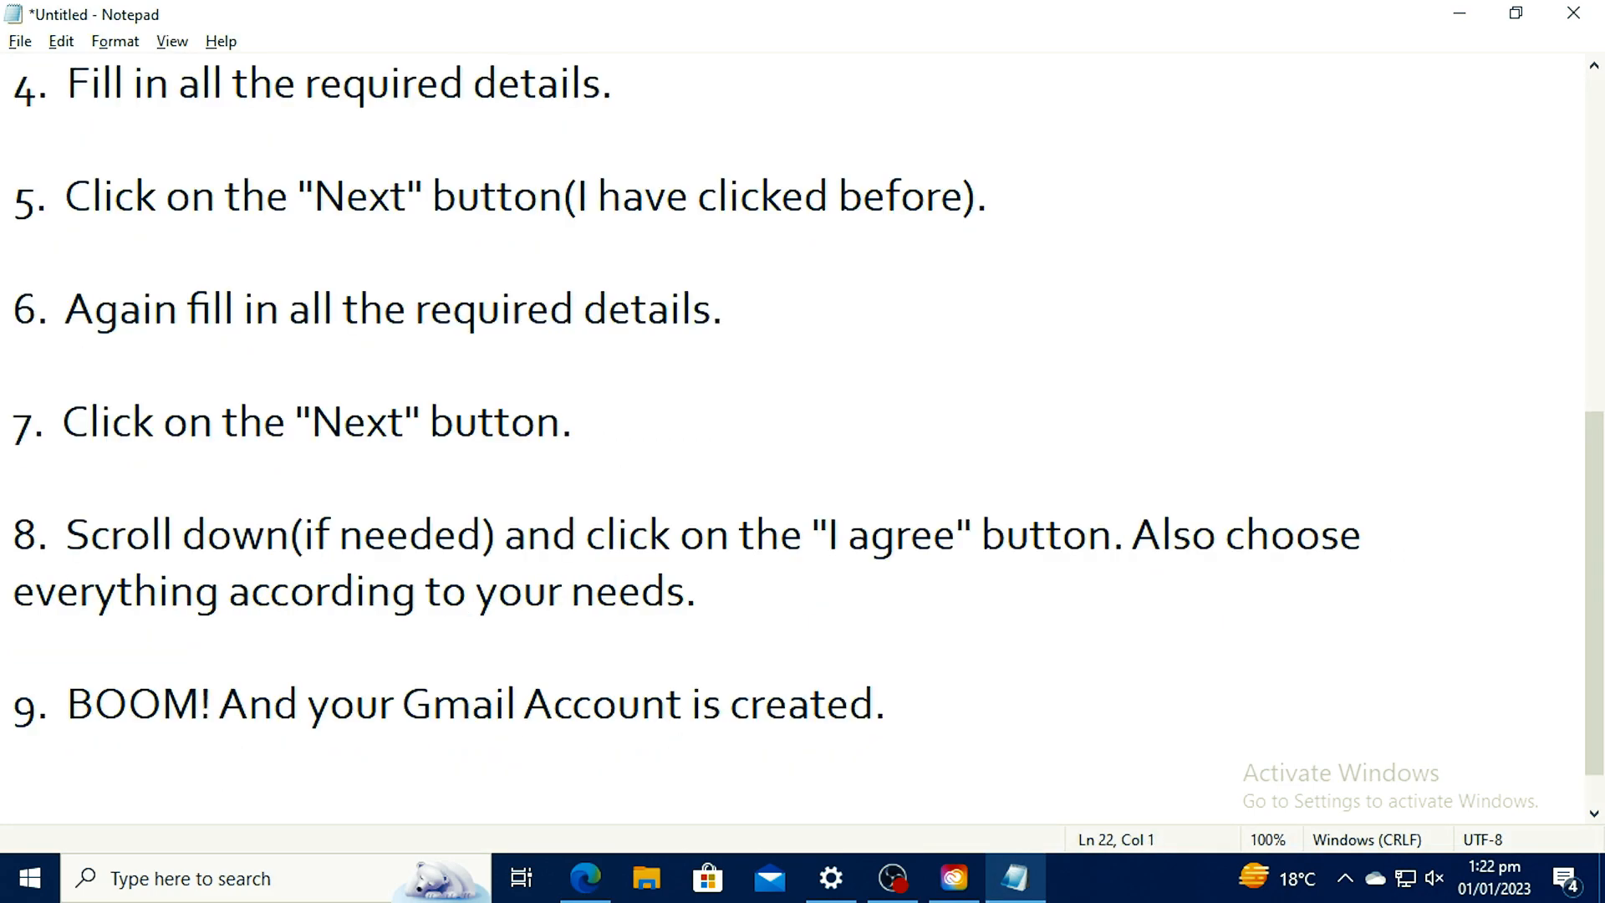
key("Return")
key("Tab")
type("So, you can ")
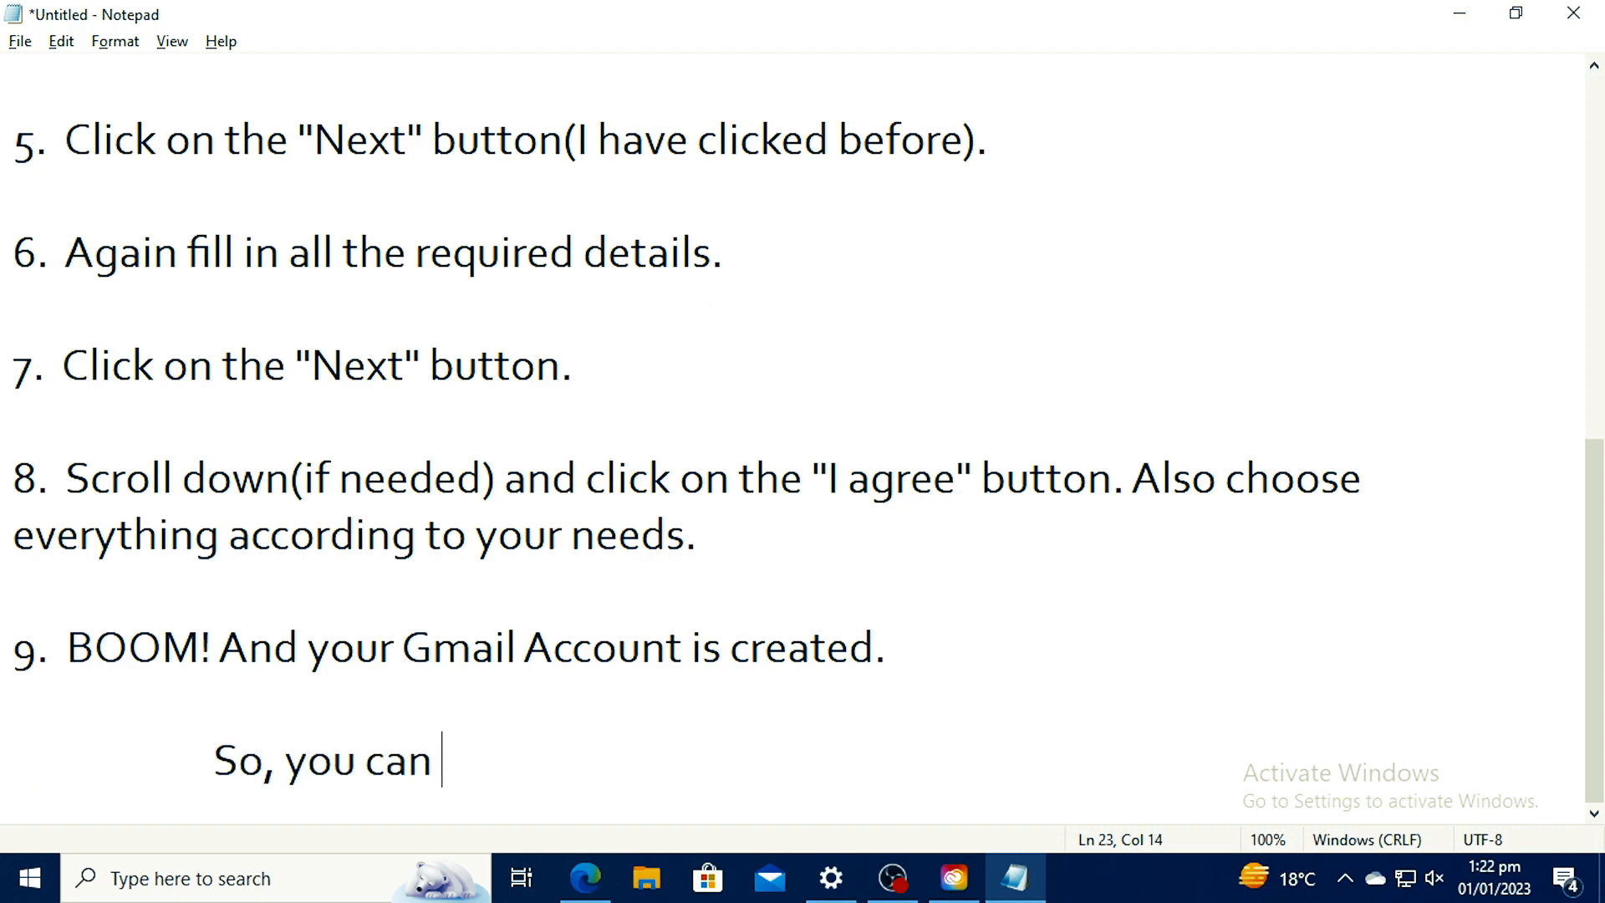
type("see that we have vreated")
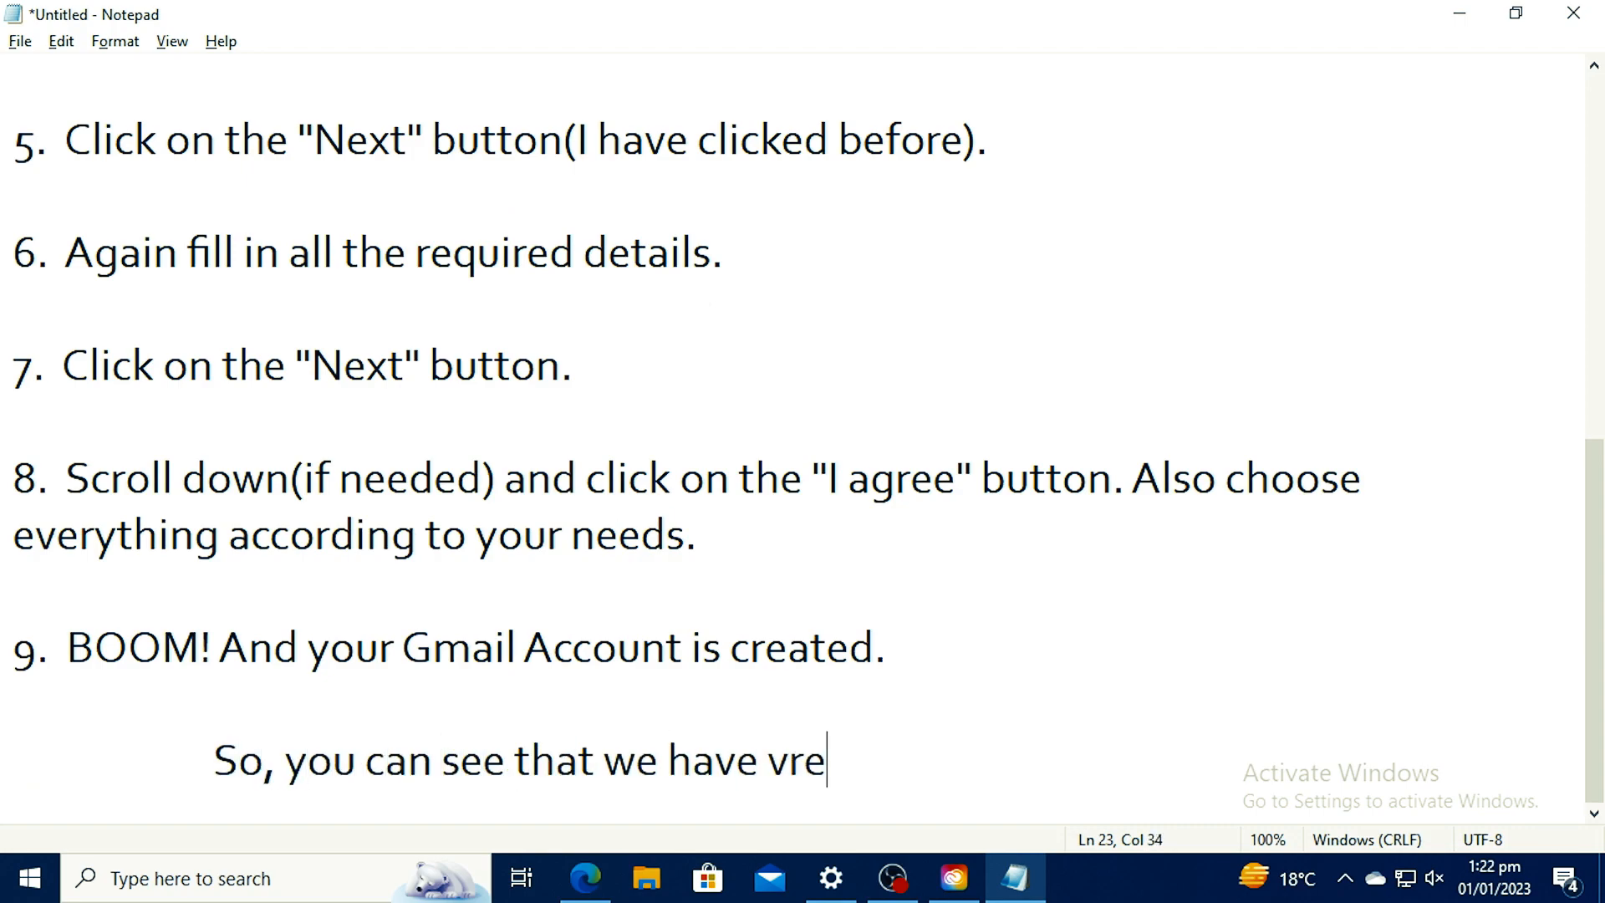
key("Left")
key("Left")
key("Left")
key("Left")
key("Left")
key("Left")
key("BackSpace")
type("c")
key("End")
type("a Gmail Acco")
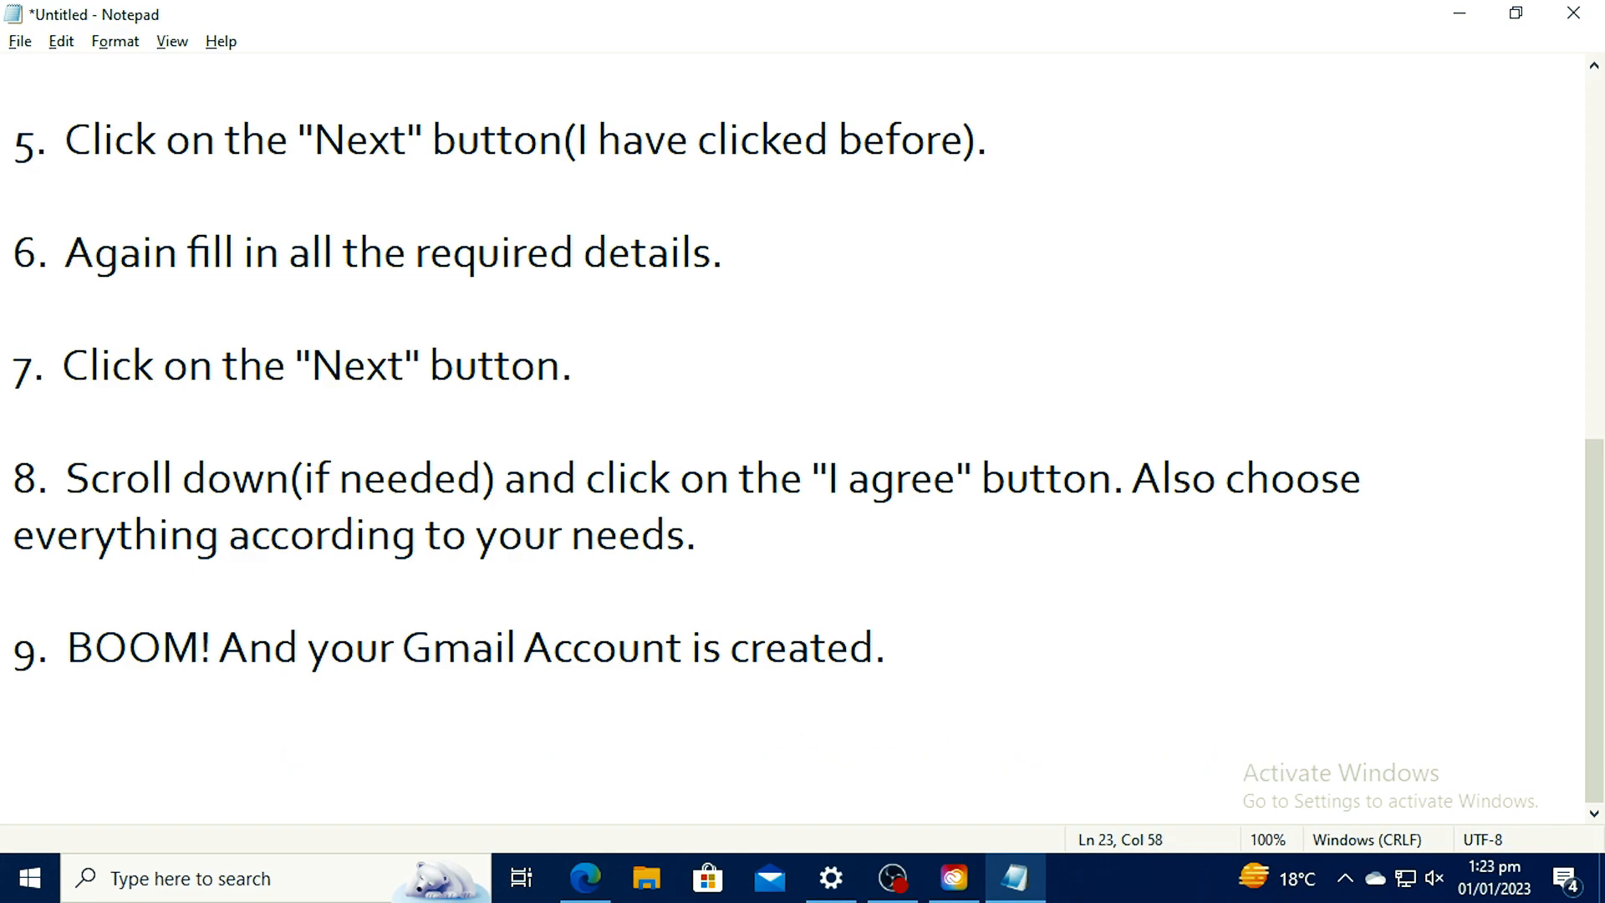
type("just 'nine'")
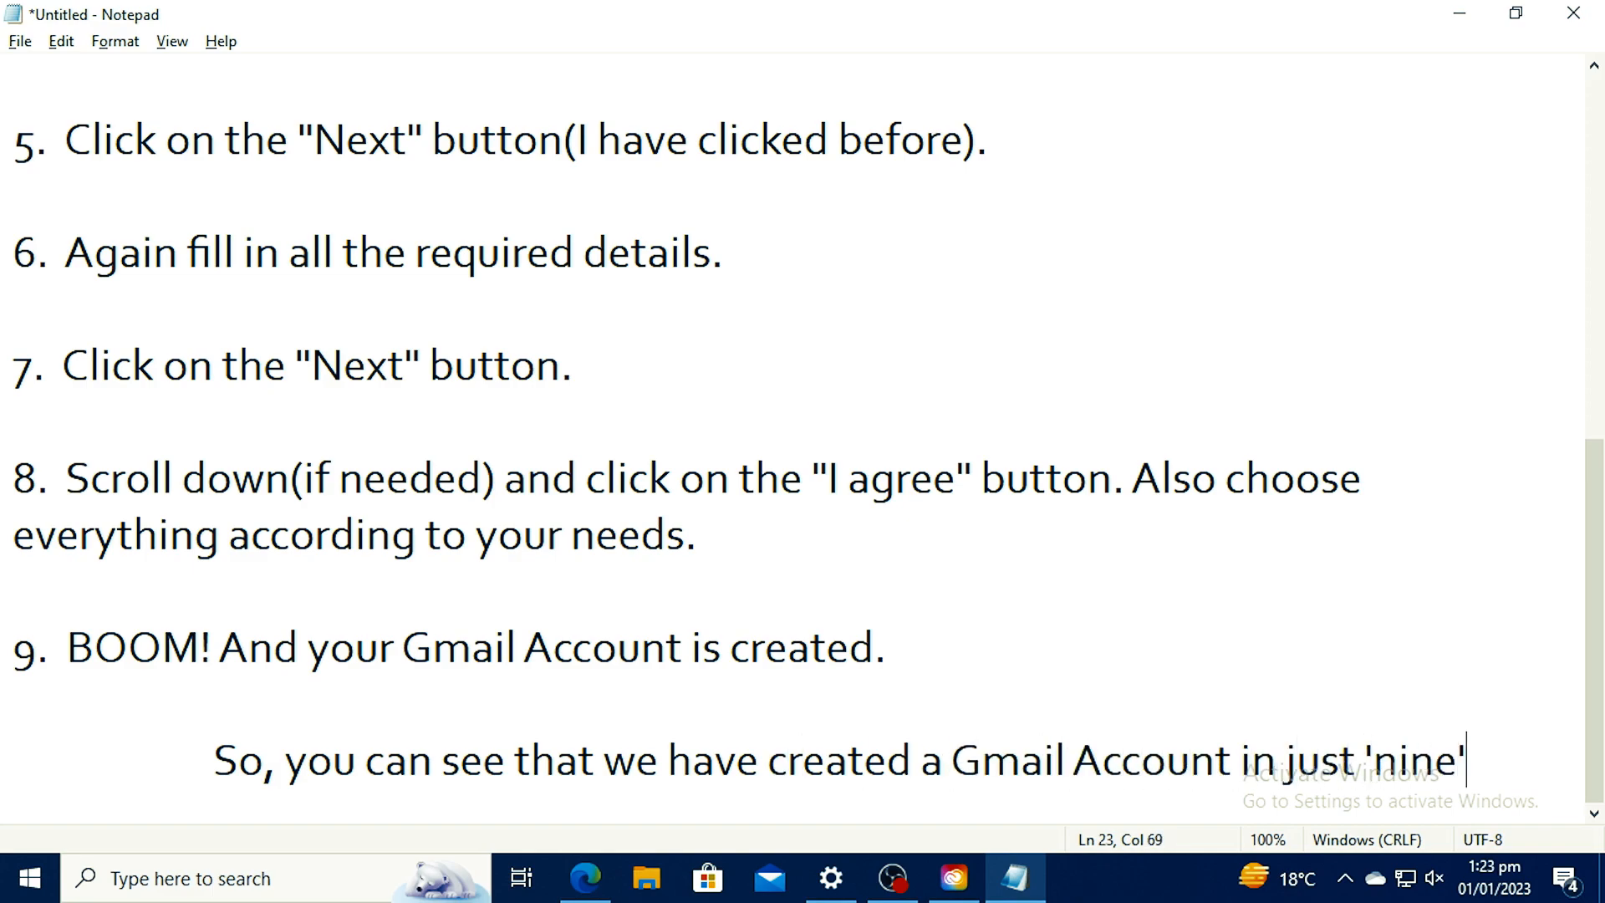
type(" steps. Thats ")
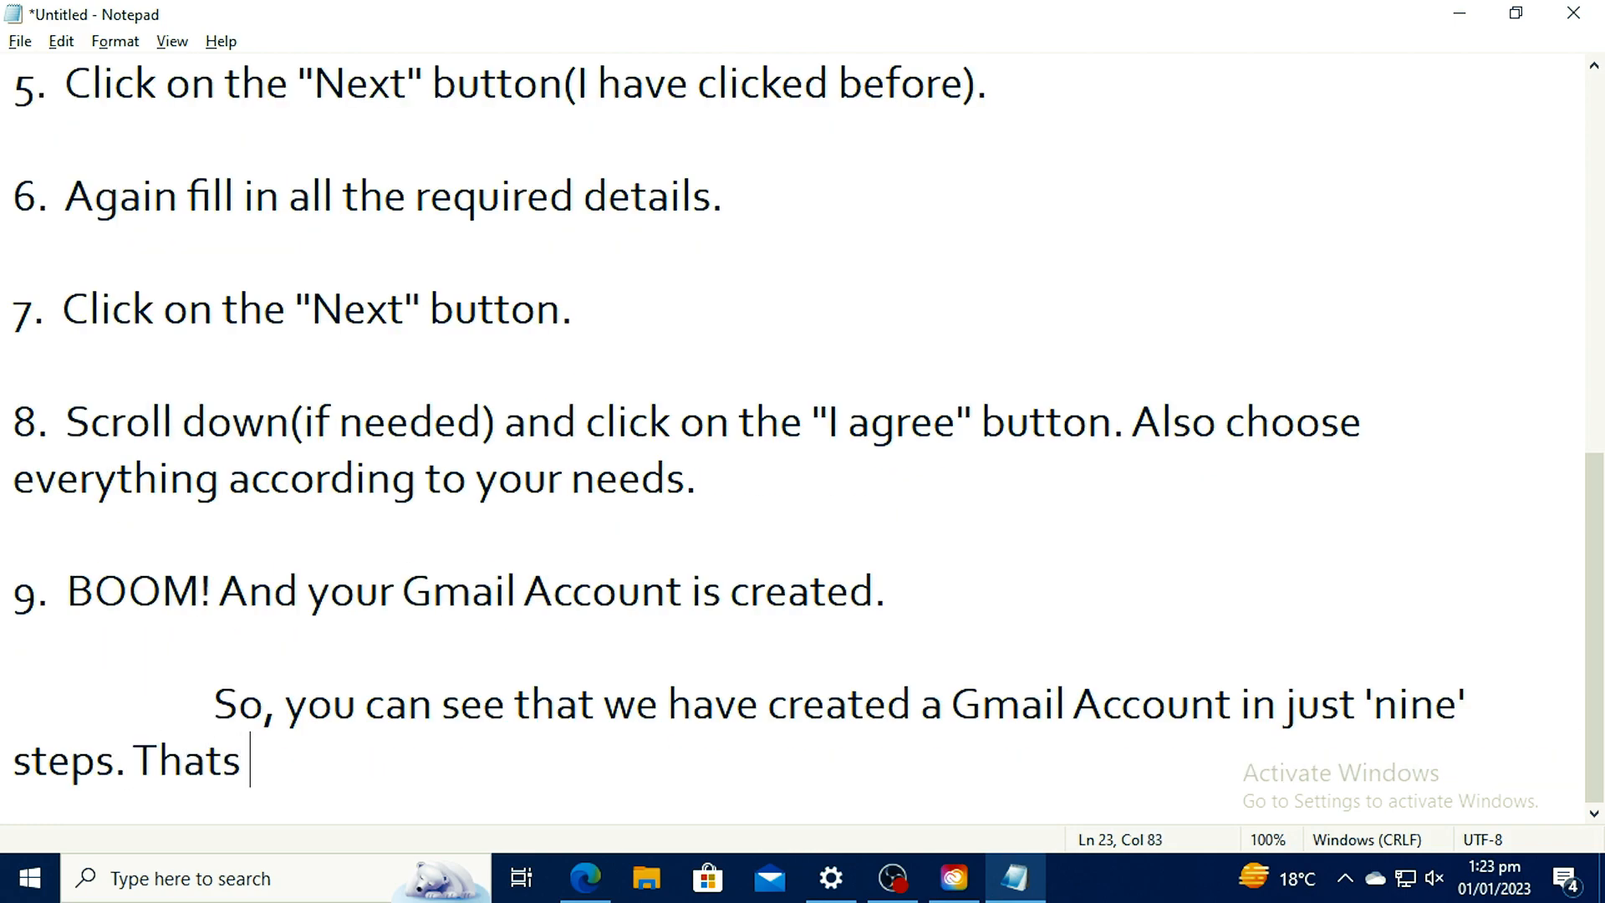
type("very amazing.")
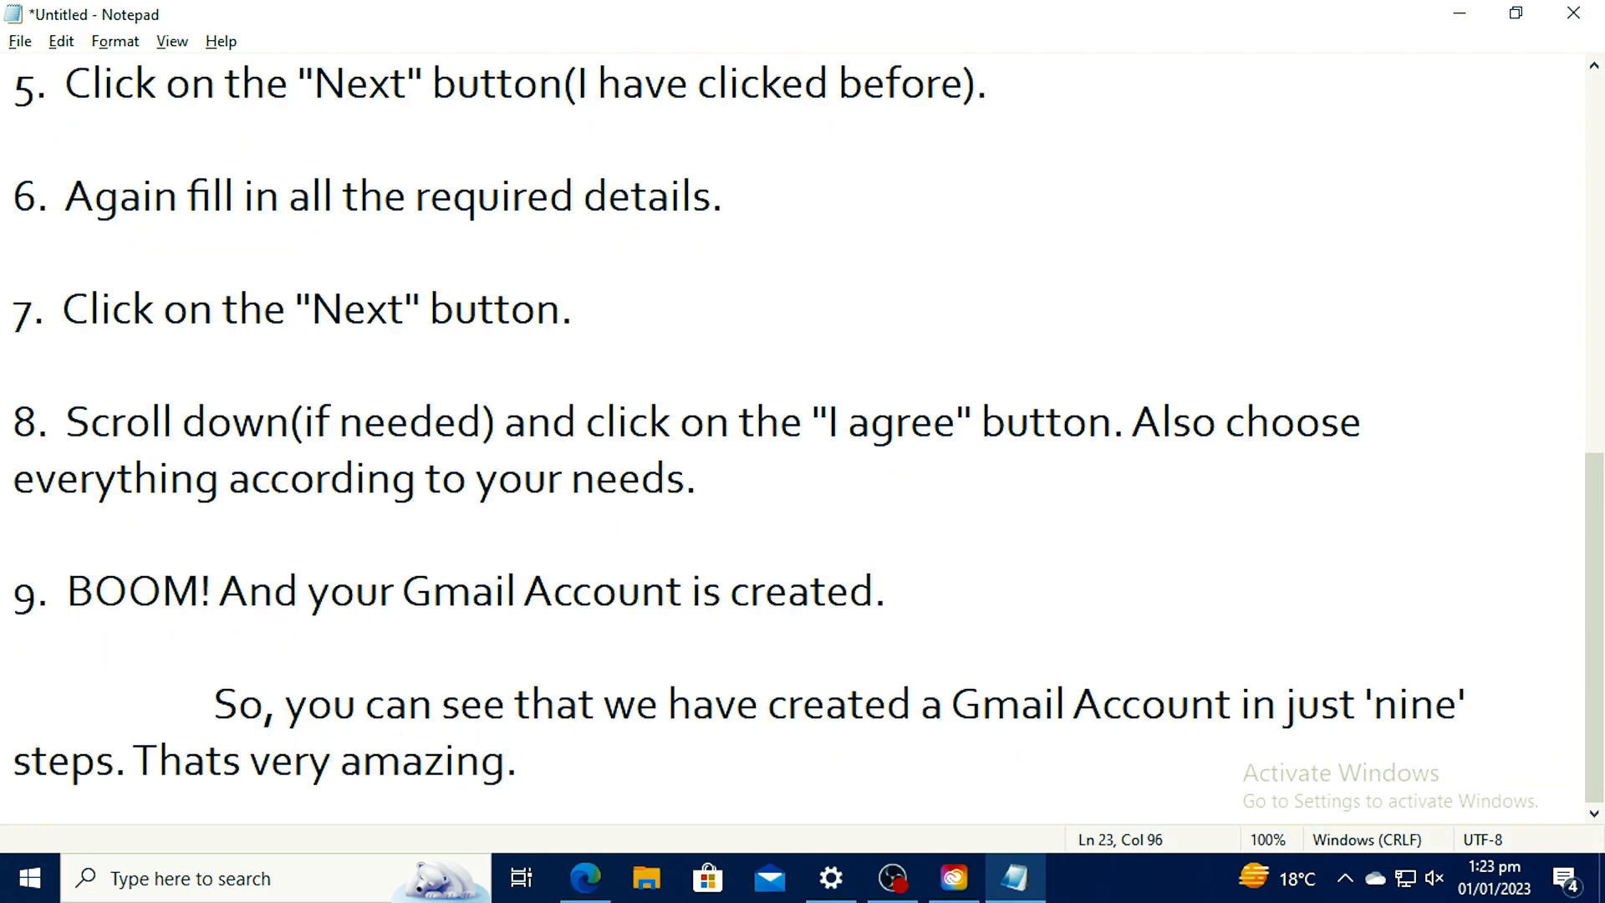
Step: Continue the closing paragraph with "In next video, I will teach you how to use Gmail(An Email Service by Google)."
type(" In next video, ")
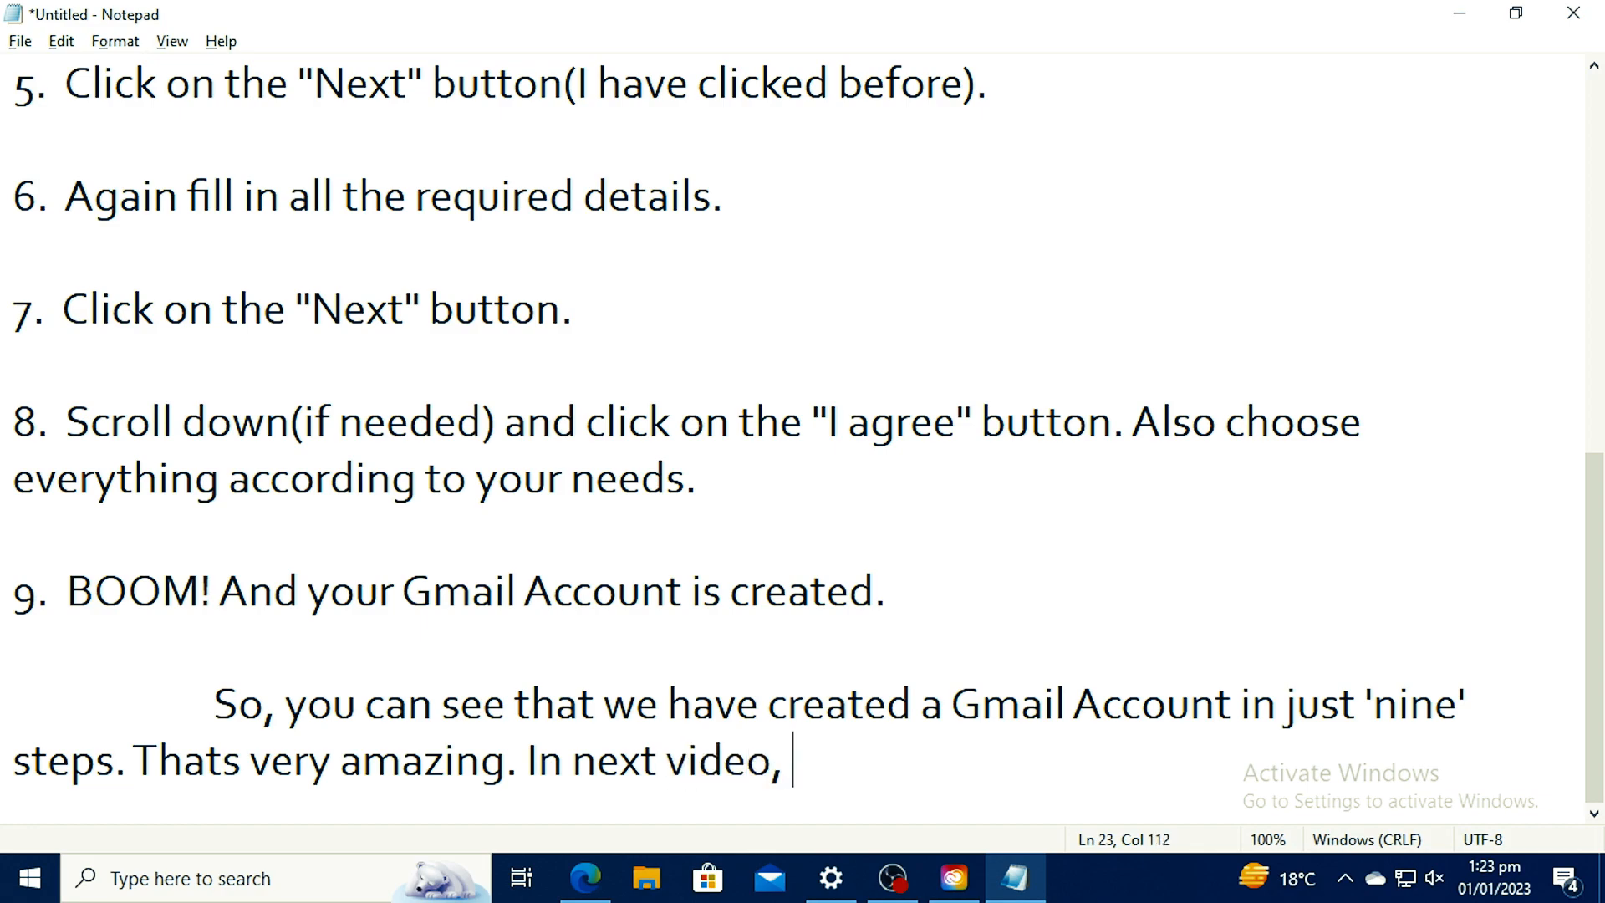
type("I will teach you how to ")
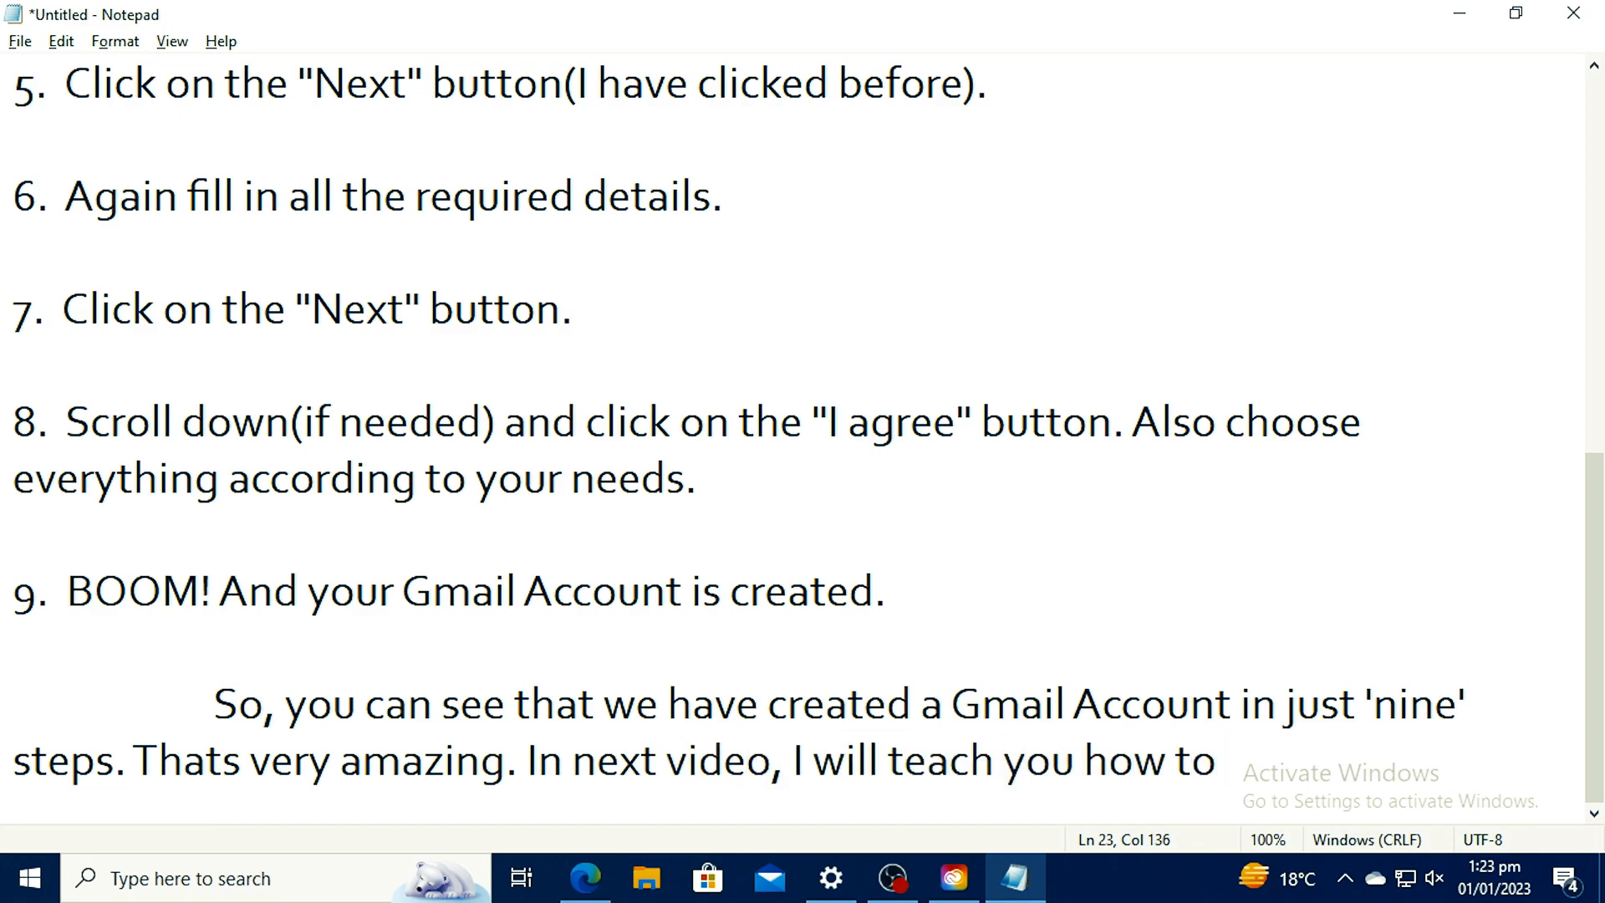
type("use Gmail(An Email )")
key("Left")
type("An Email Service by Go")
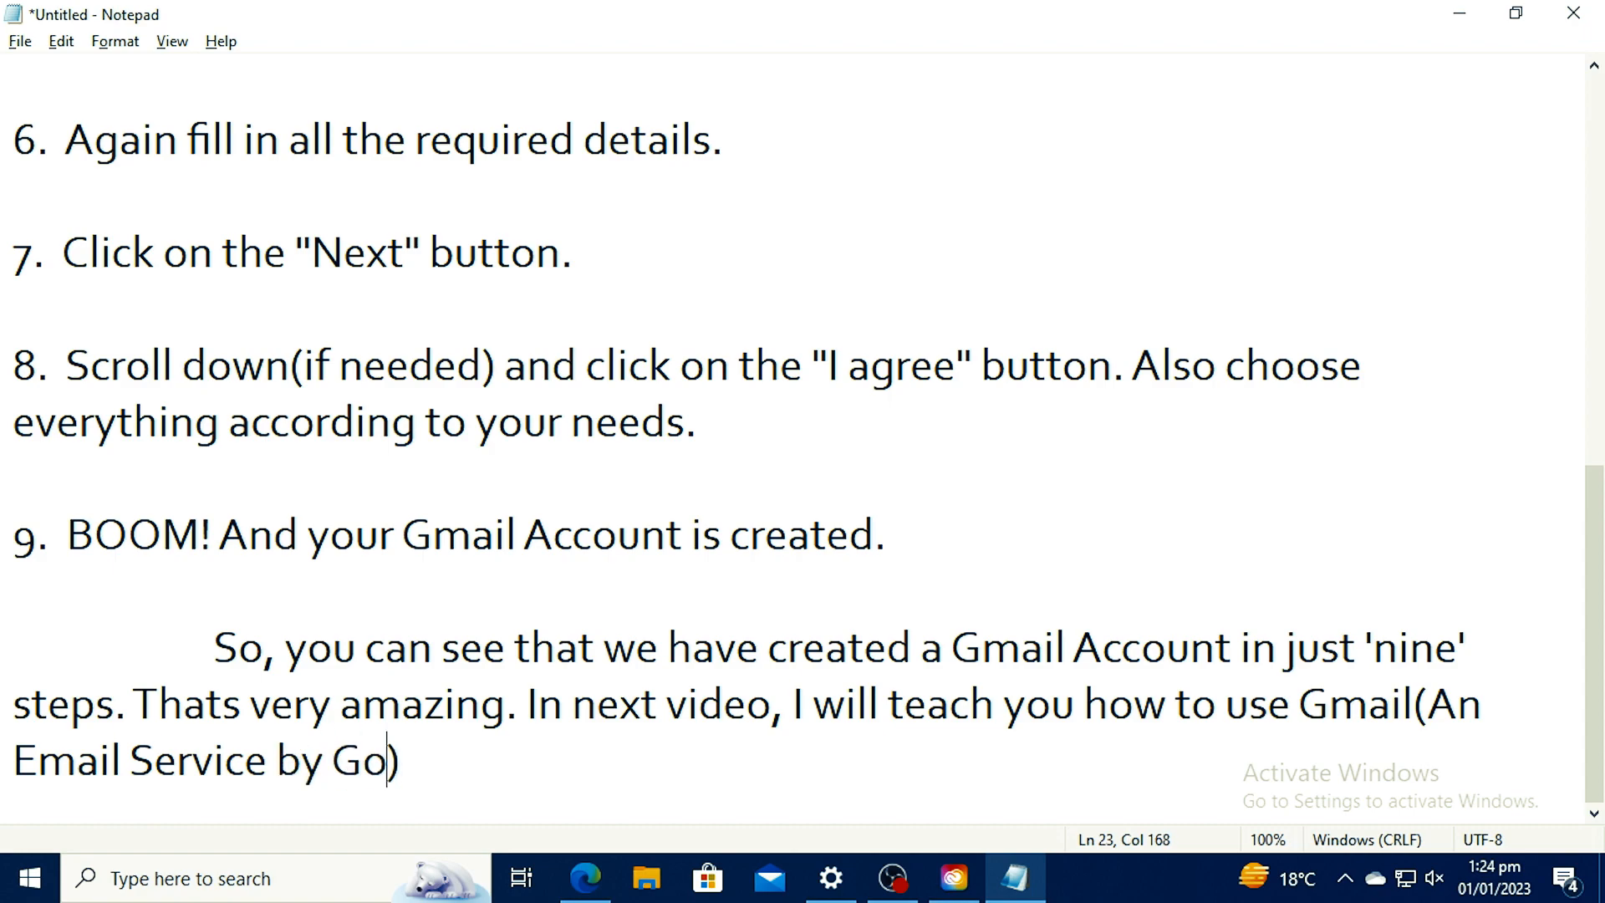
type("ogle). So, be su")
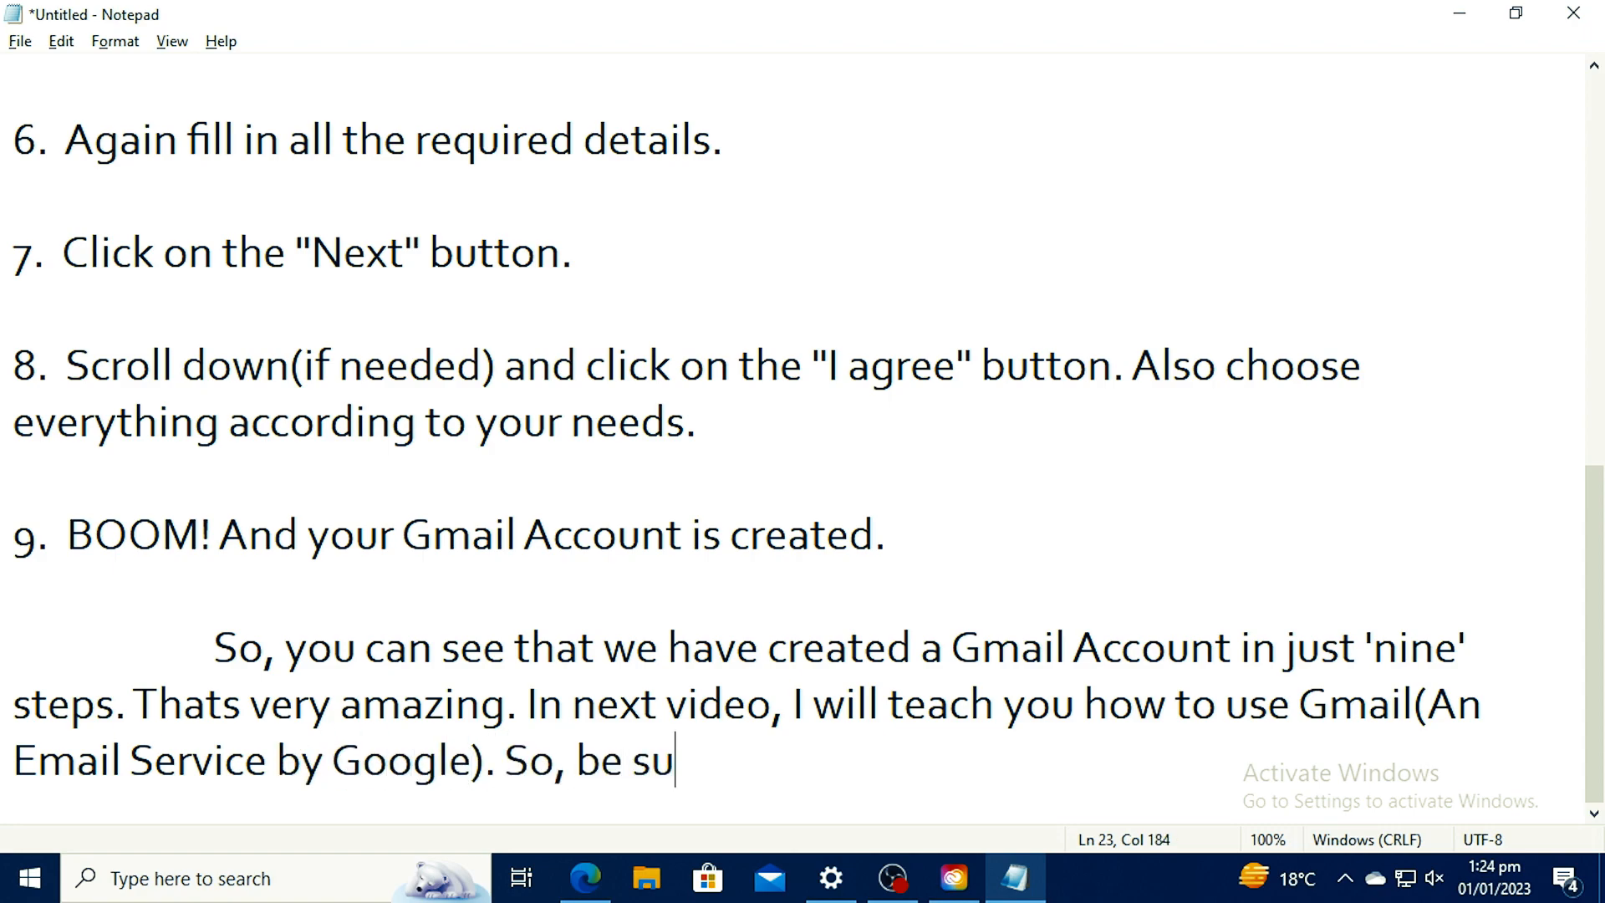
Step: Extend the closing paragraph with "So, be sure to subscribe to the channel. So, you never miss important updates."
type("re to subscribe to th")
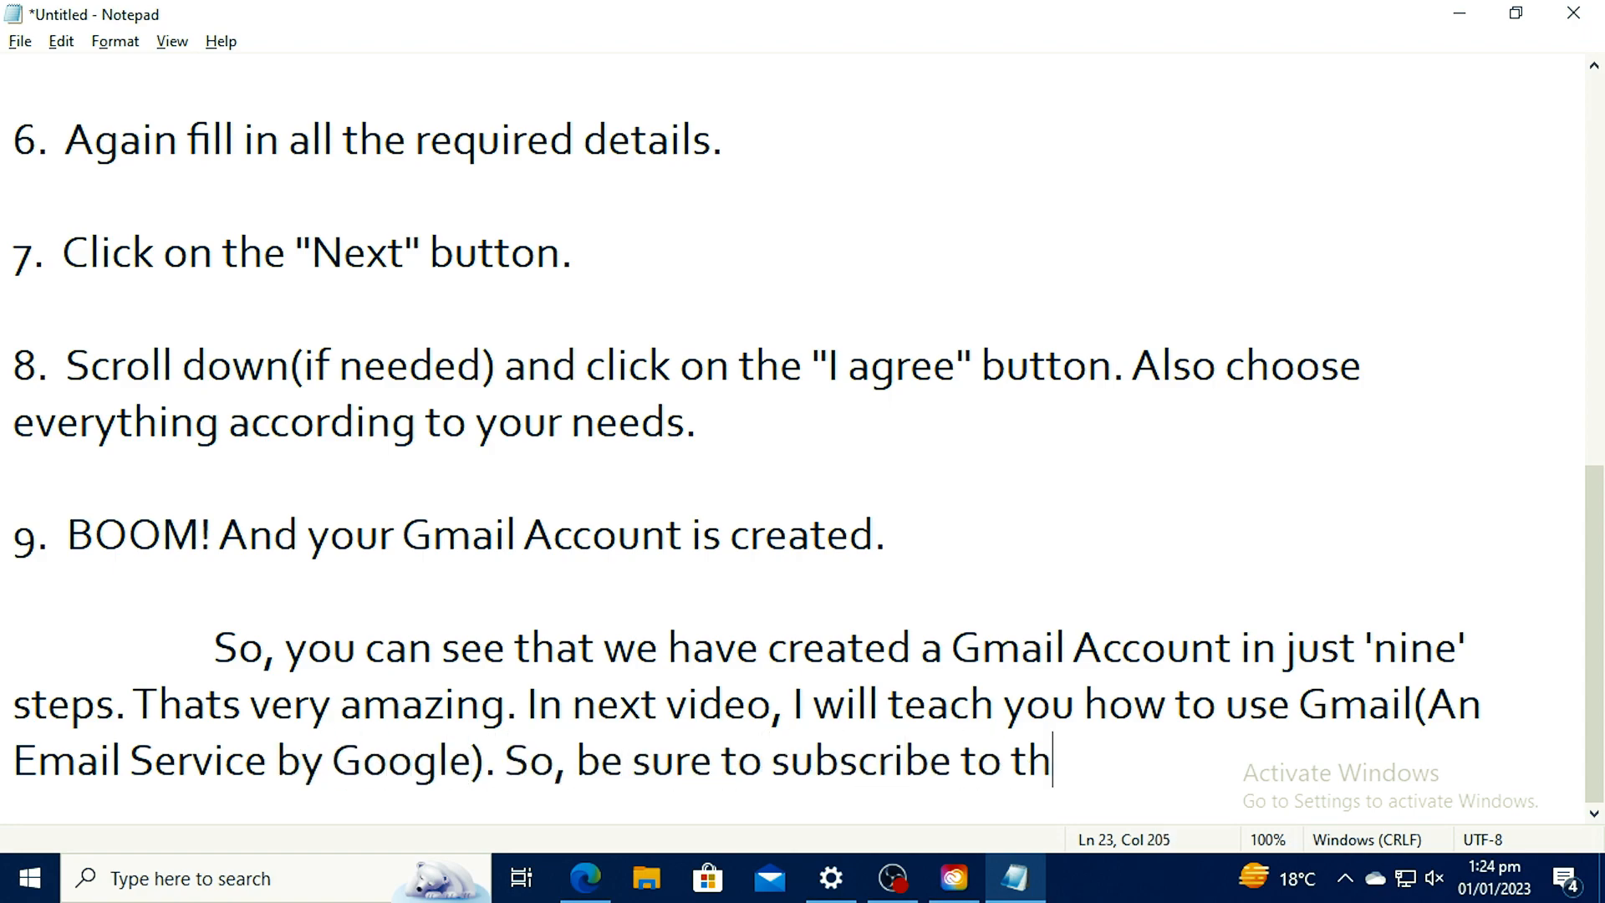
type("e channel. So, ")
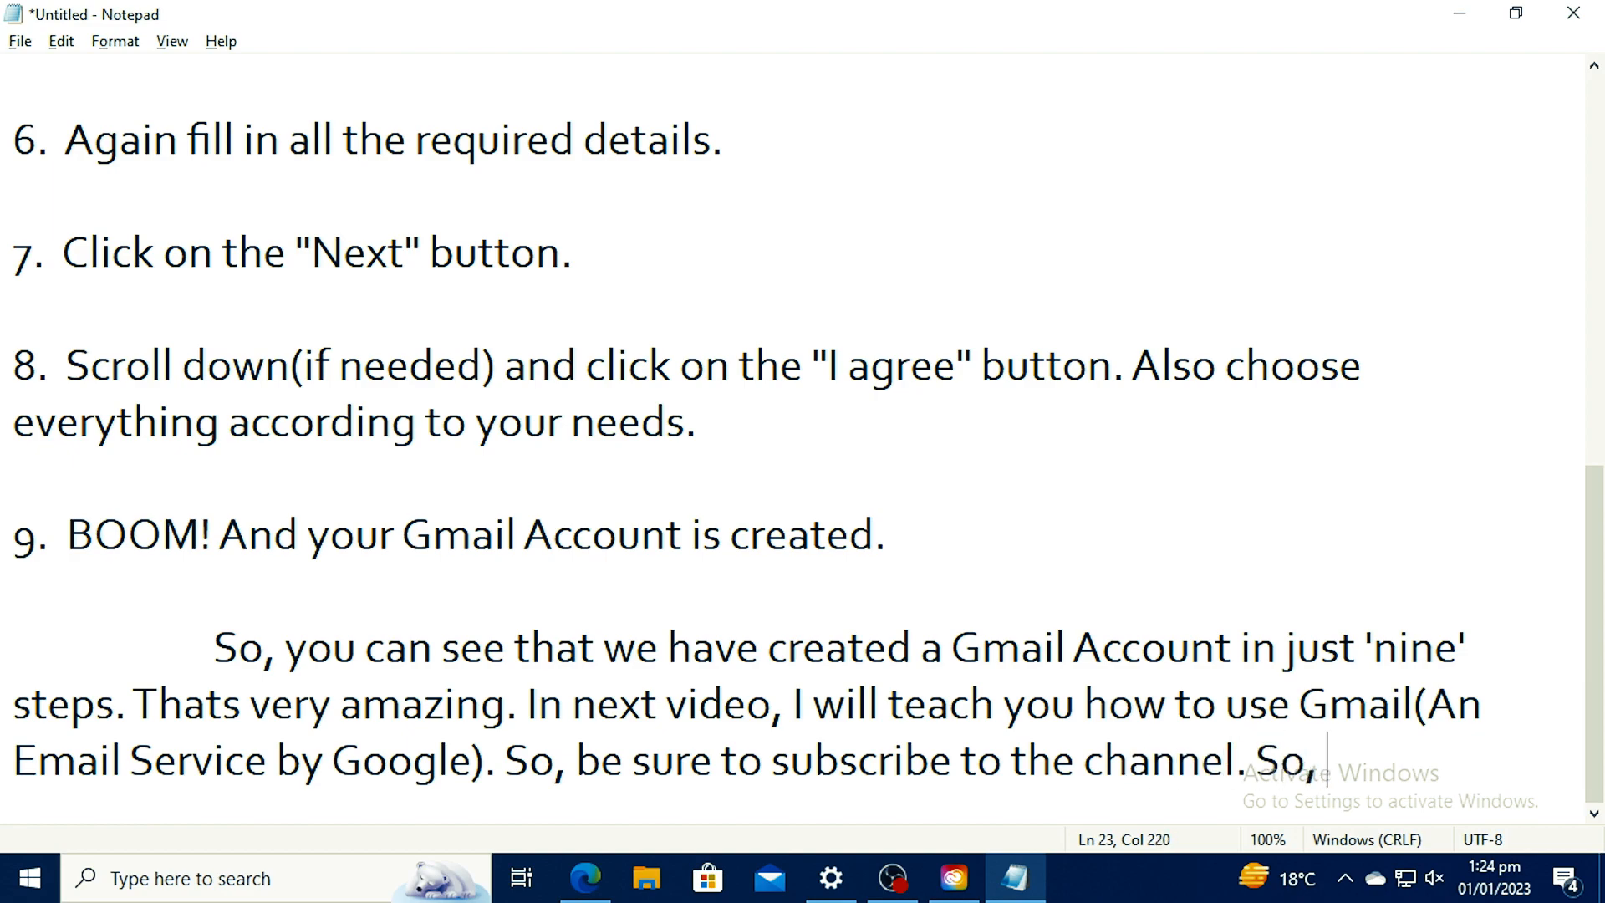
type("you never miss import")
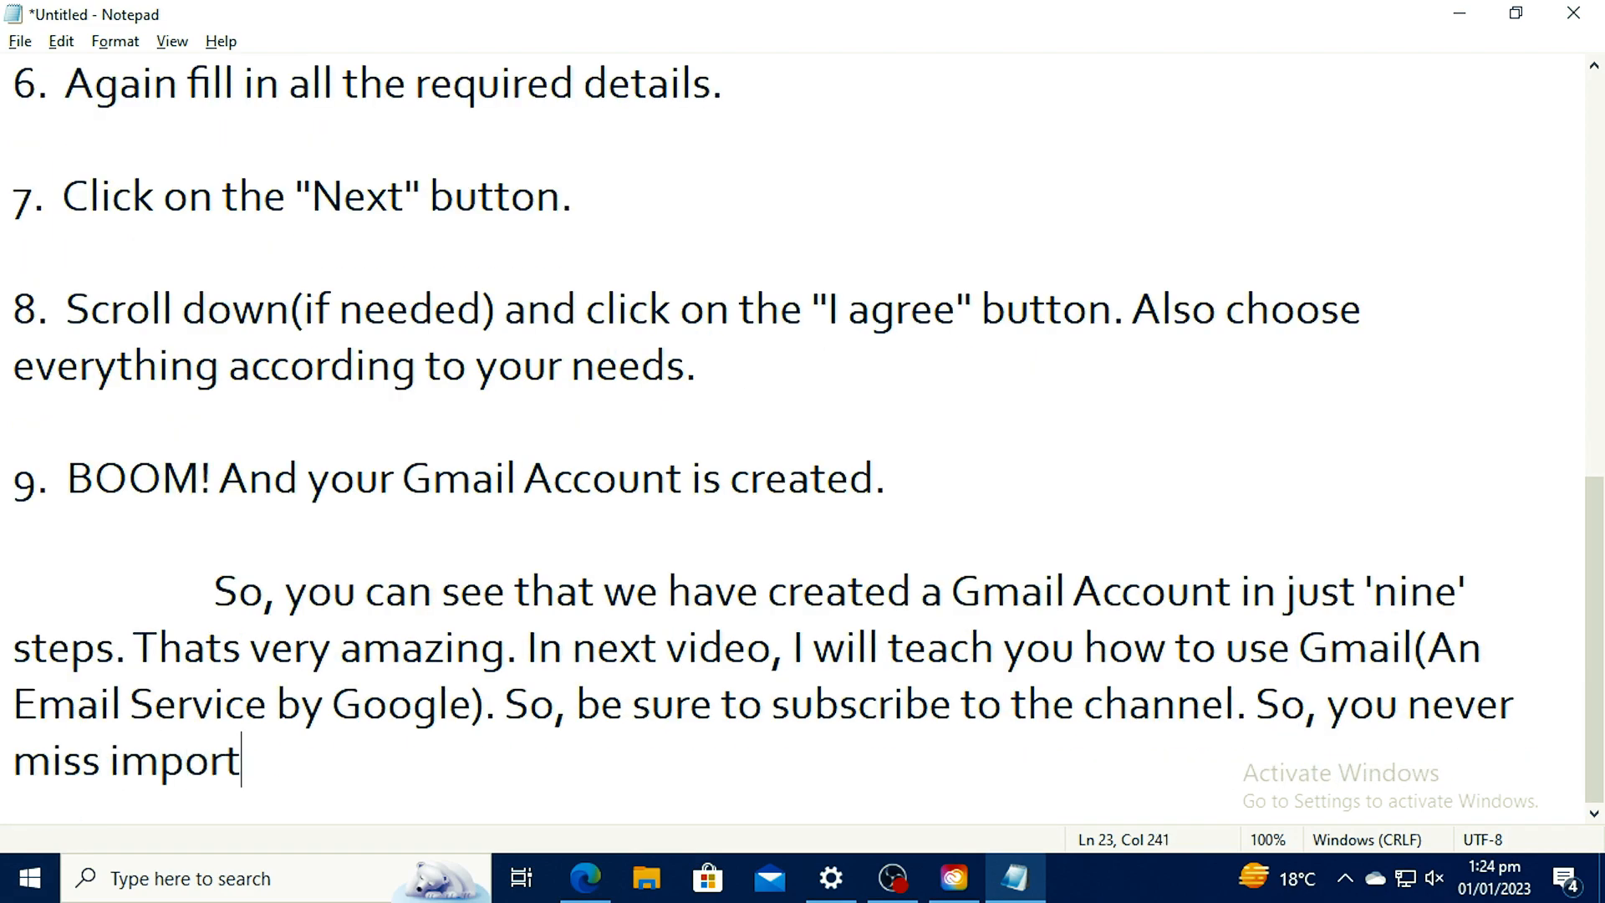
type("ant updates. And")
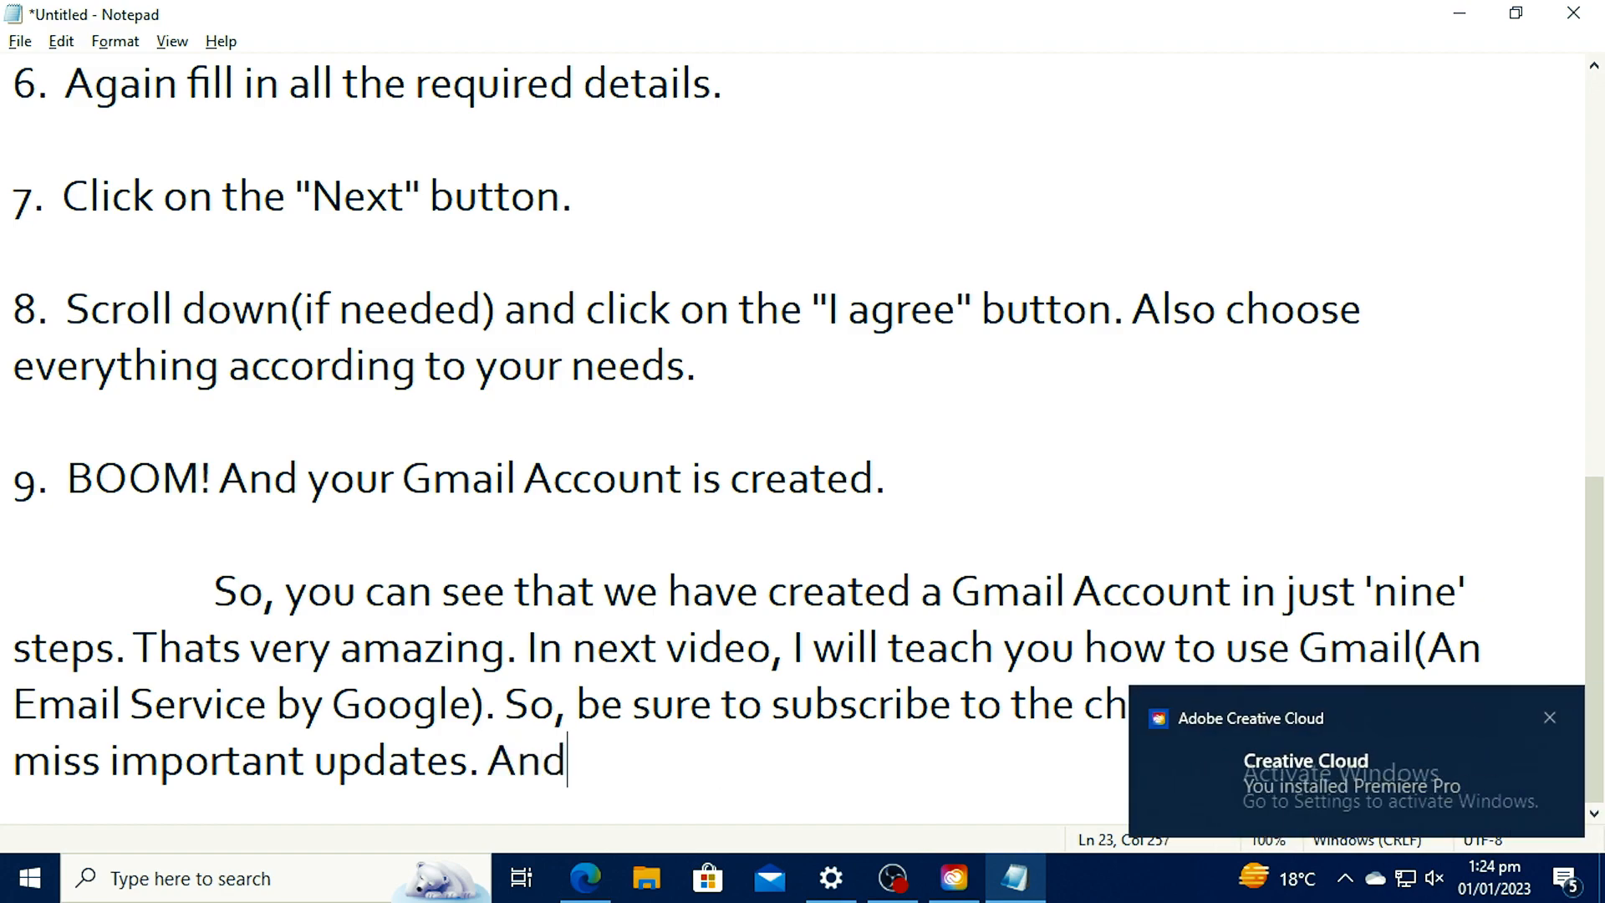
Step: Add to the closing paragraph "And like the video if you like. And also share it with your friends. Also, turn on notification bell"
type(" like the v")
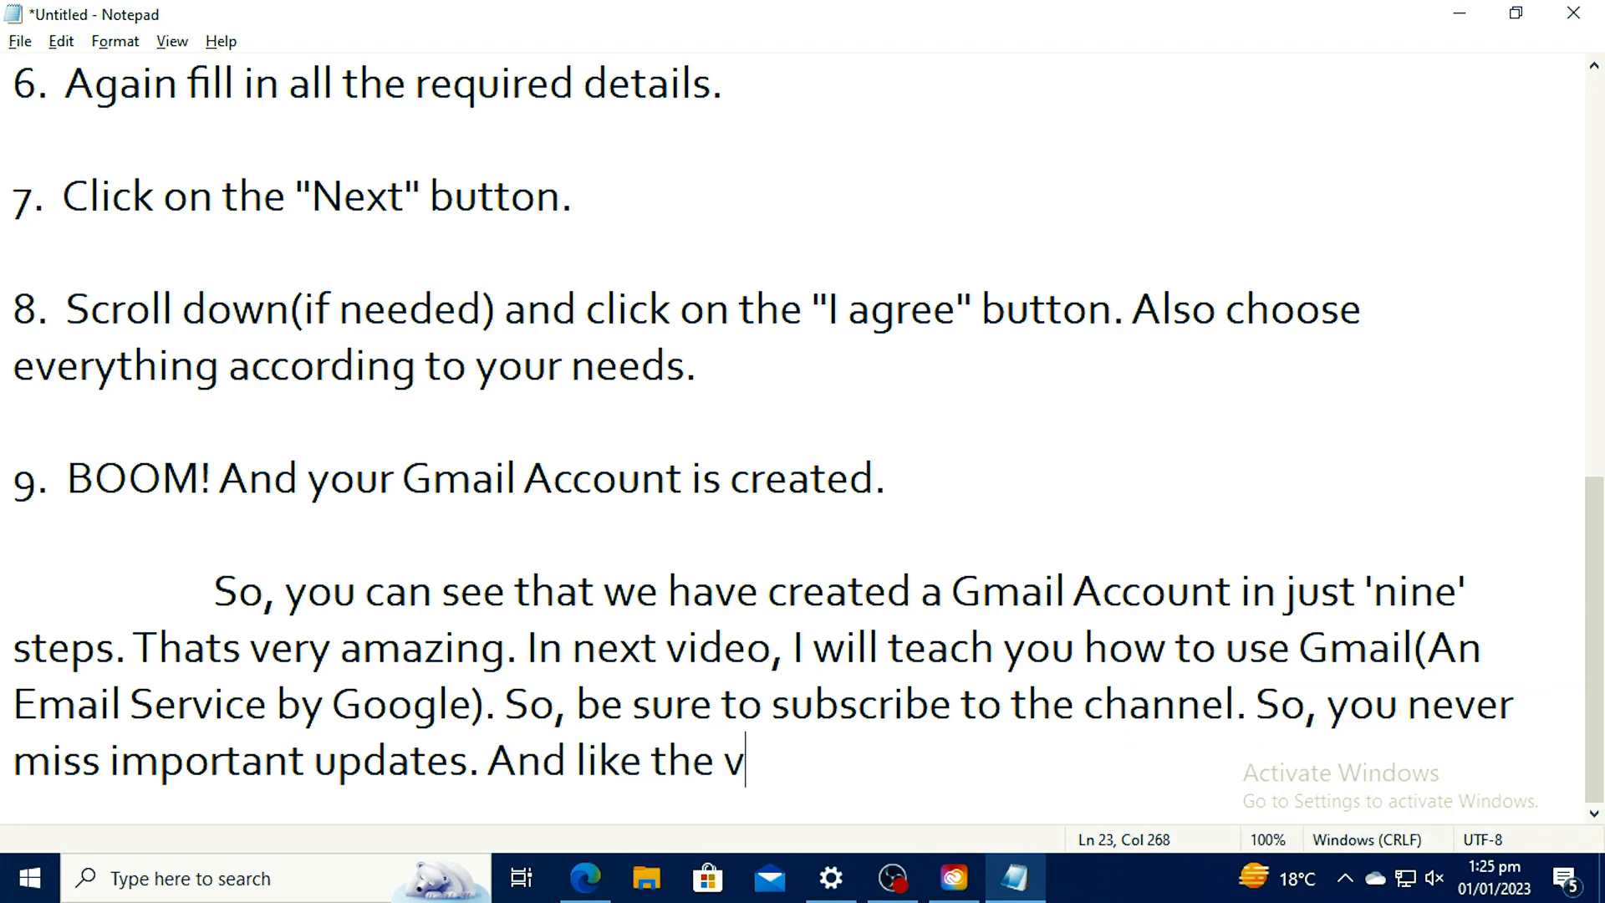
type("ideo if you like.")
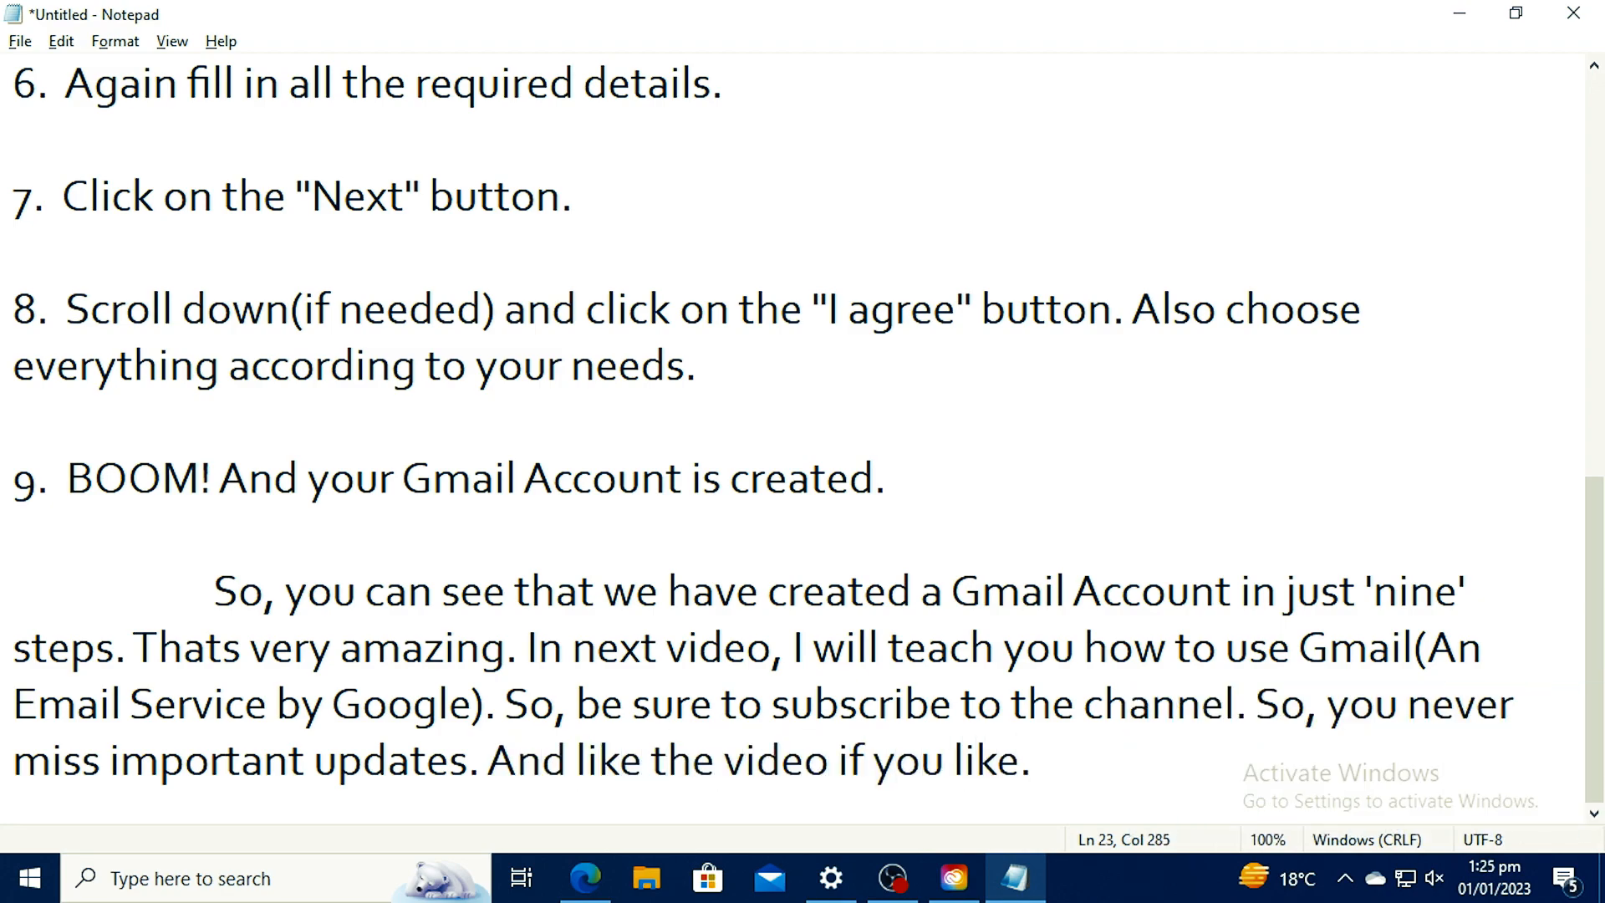
type(" And also share it with your frie")
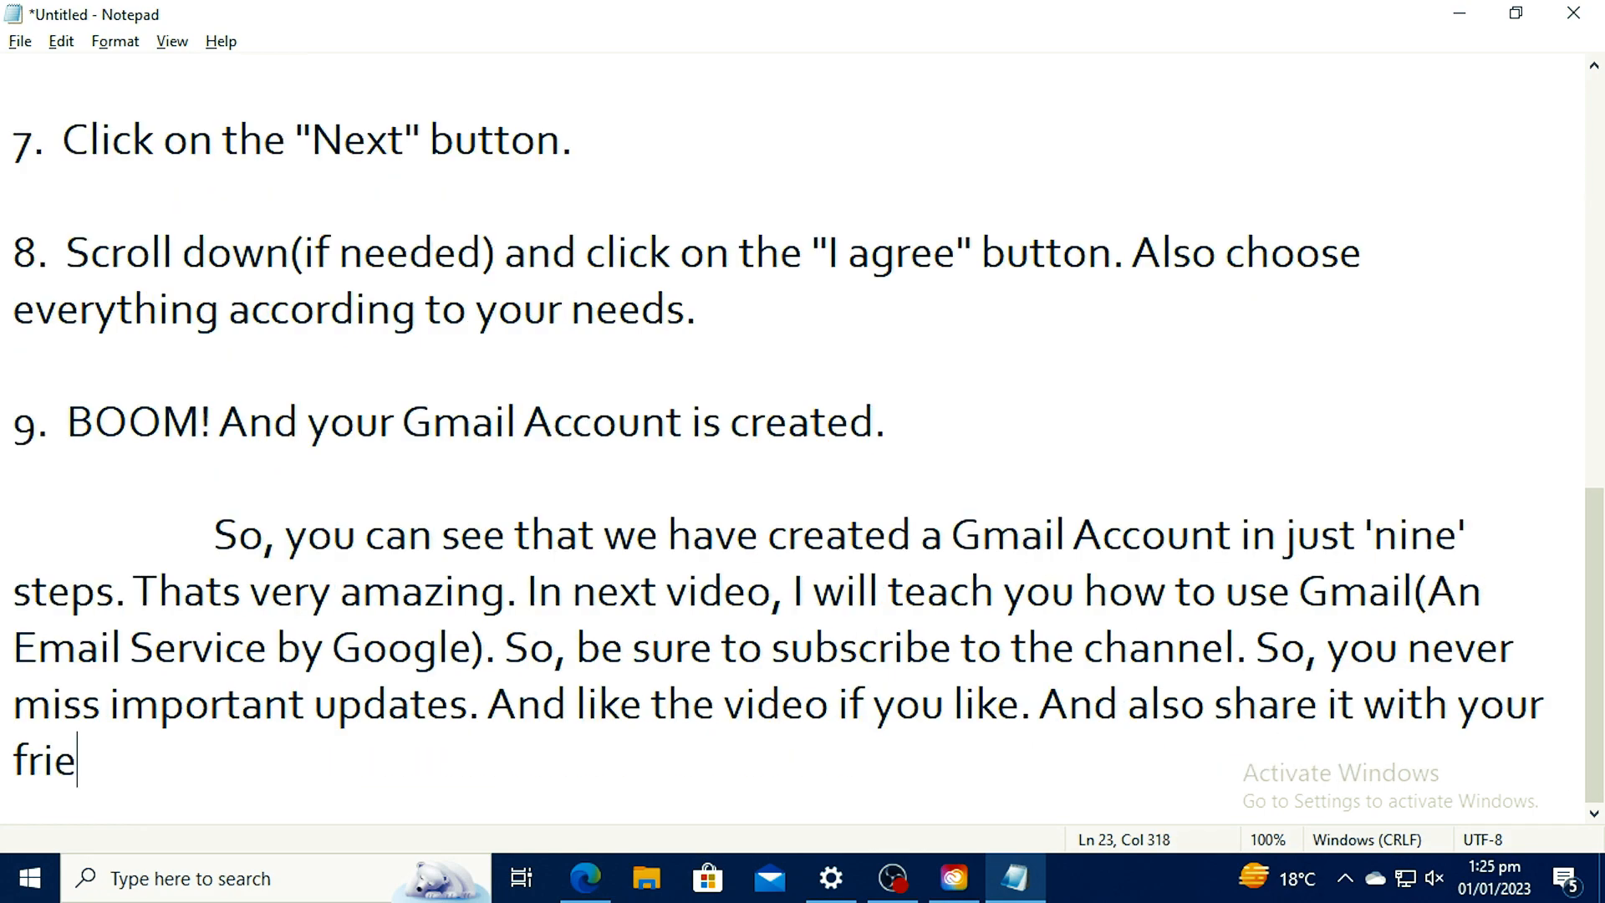
type("nds. Also, turn on notification bell")
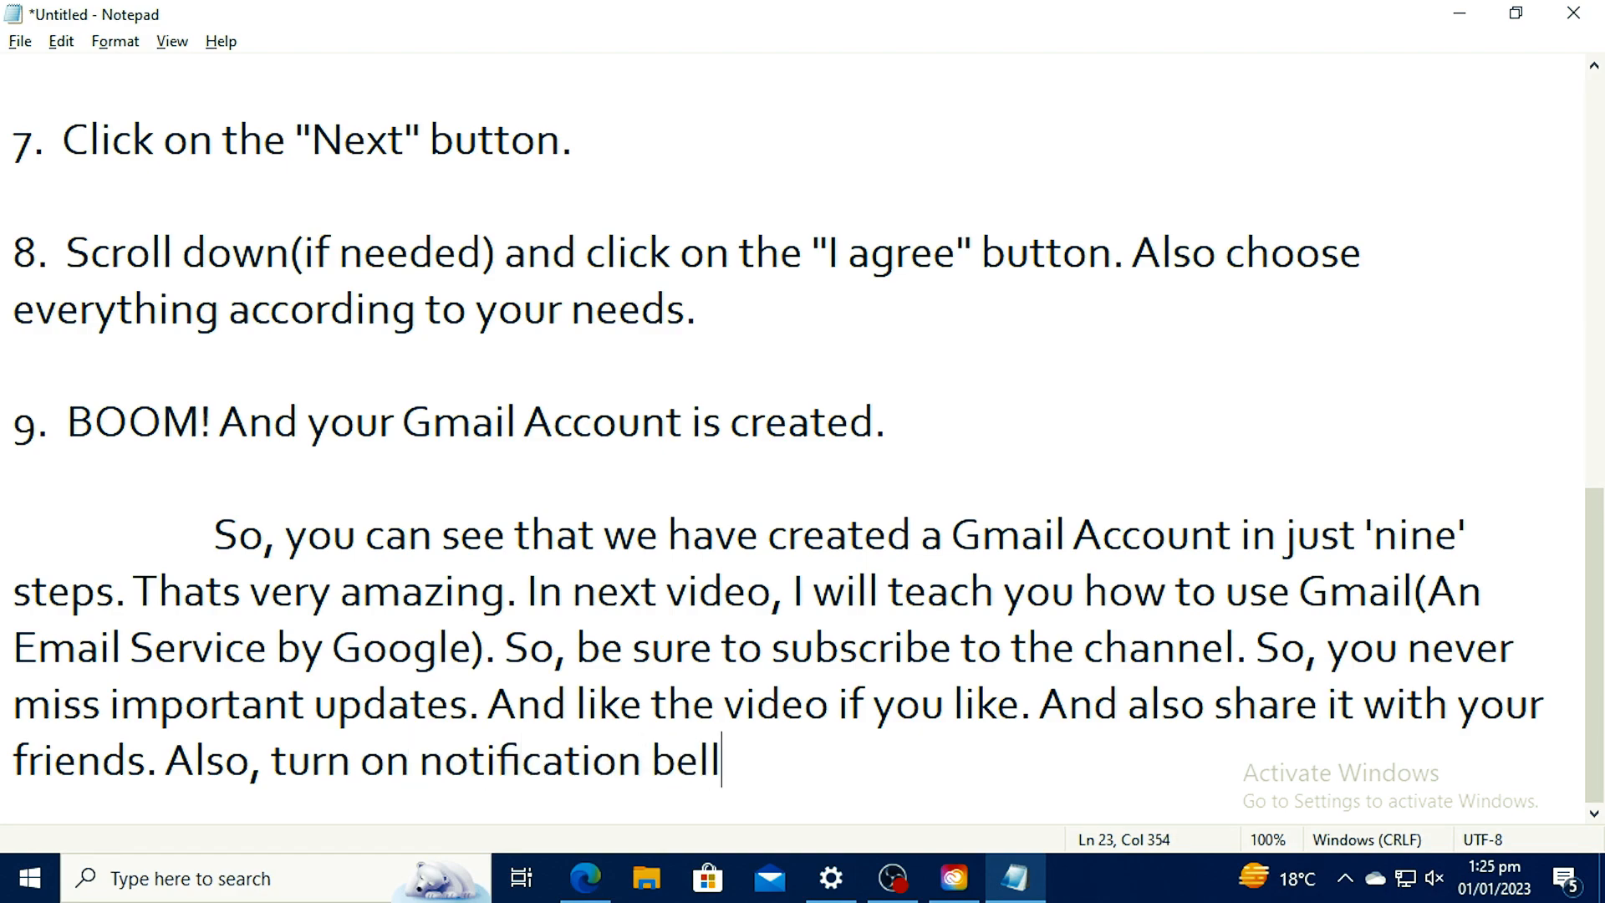